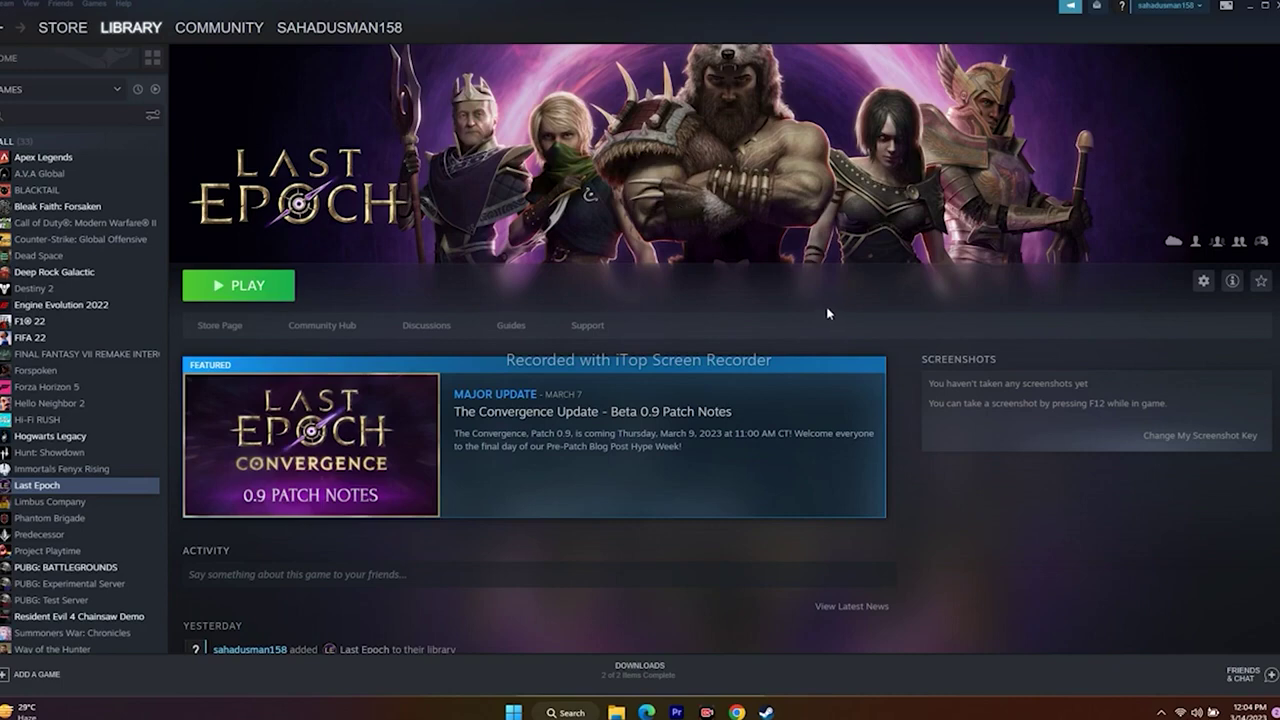
# - Show the computer's power options and dismiss them
pyautogui.click(514, 712)
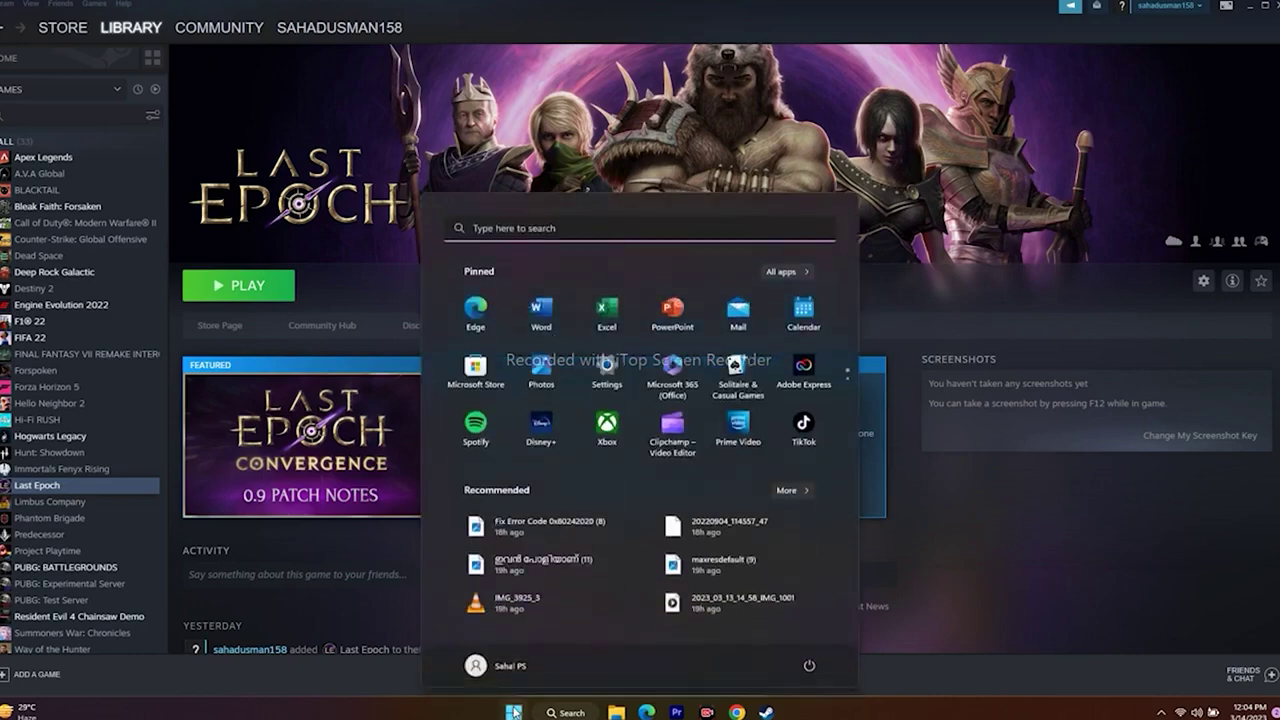
pyautogui.click(809, 668)
pyautogui.click(810, 666)
pyautogui.click(730, 185)
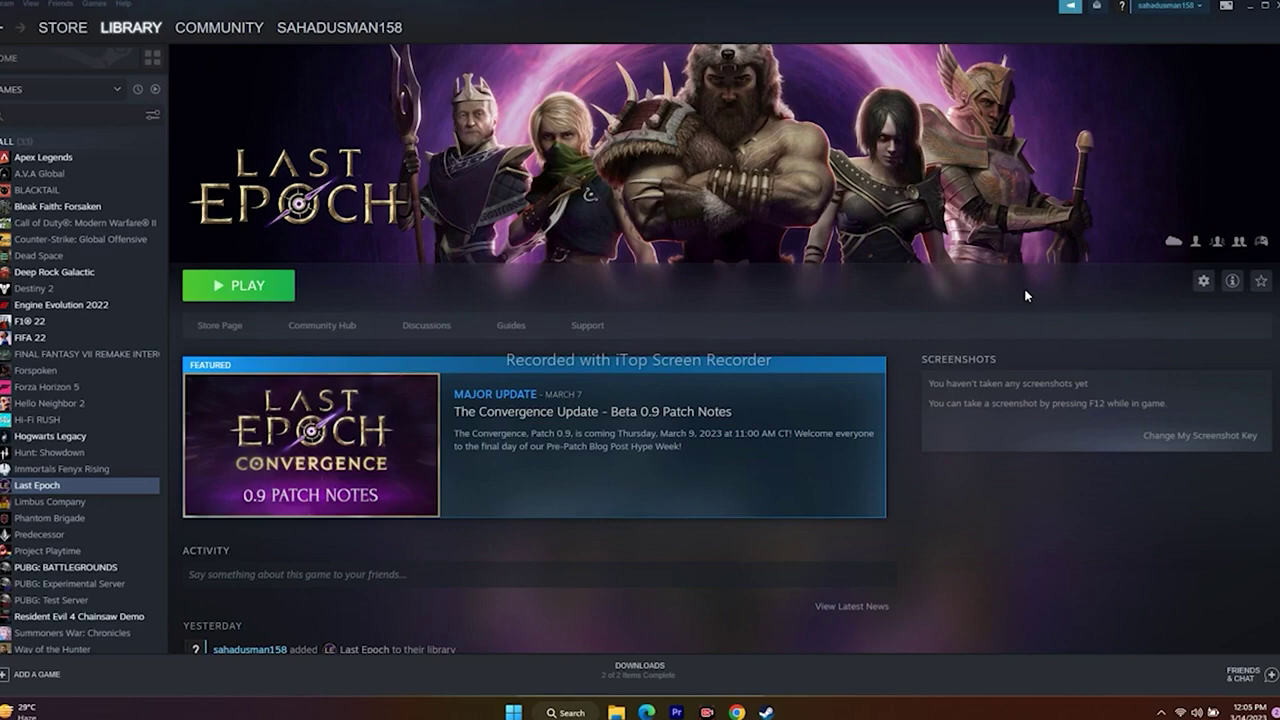
# - Verify the integrity of Last Epoch's local game files through its Steam properties
pyautogui.rightClick(74, 490)
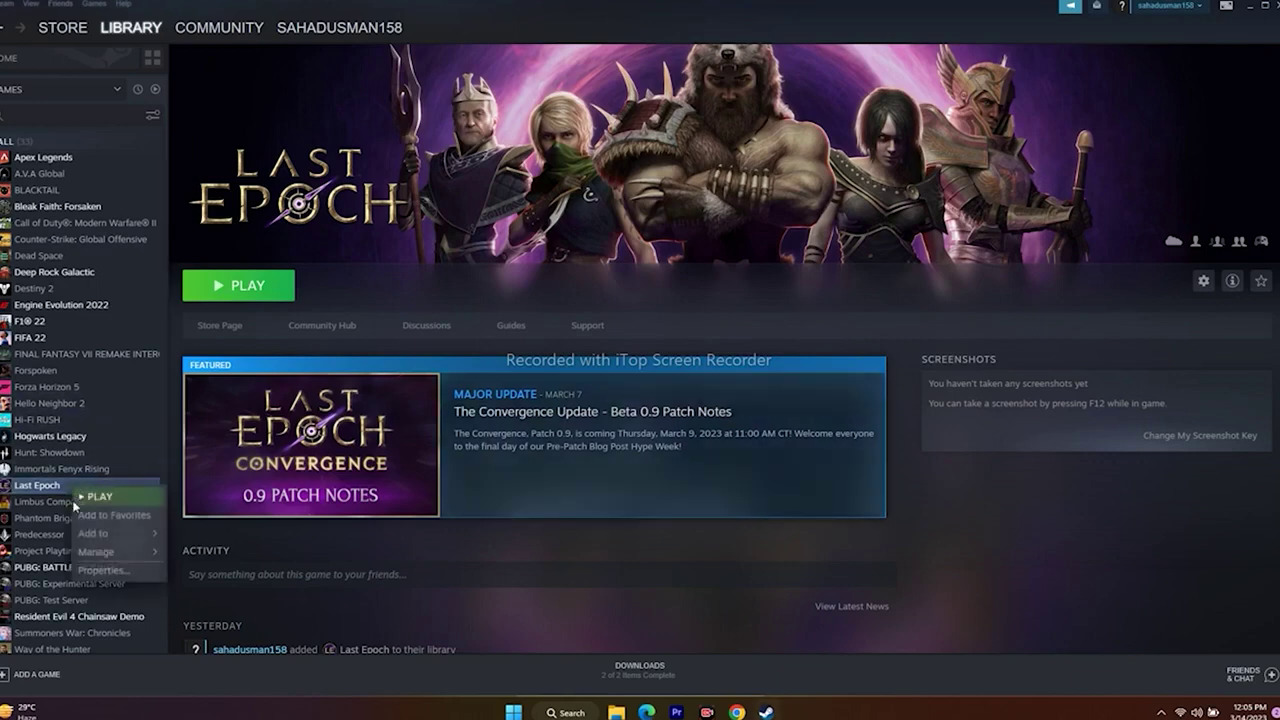
pyautogui.click(101, 570)
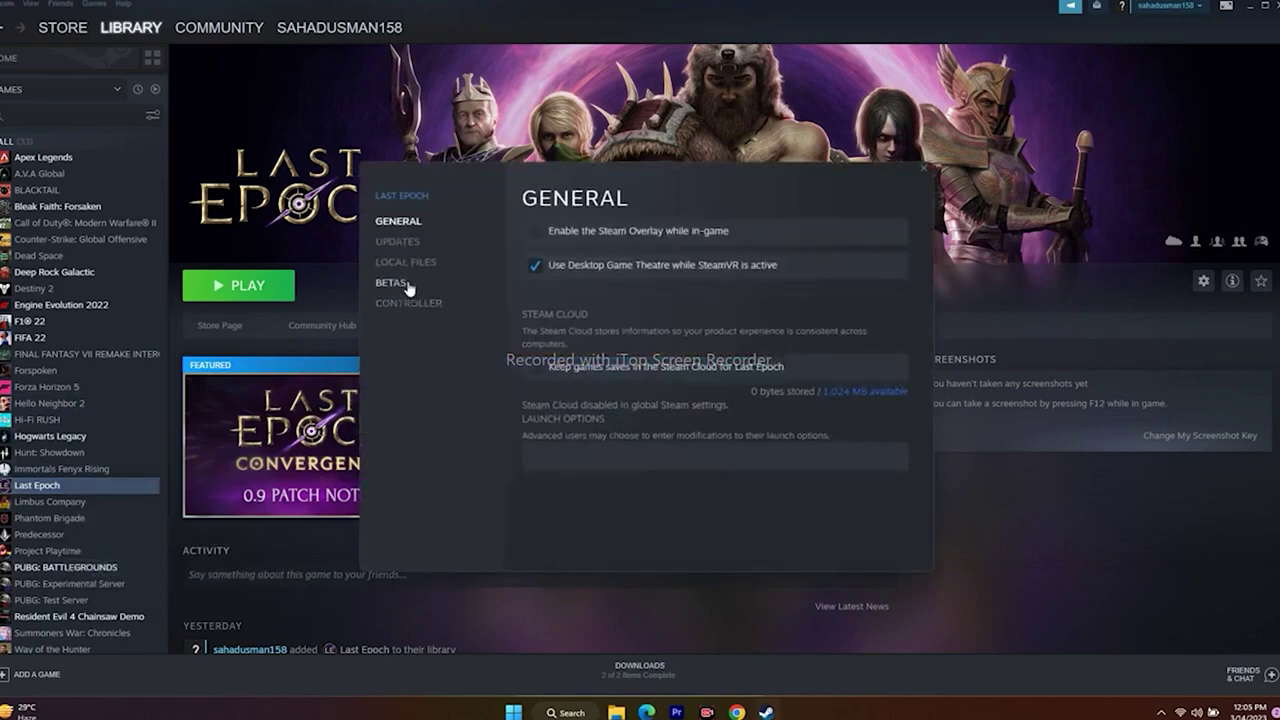
pyautogui.click(414, 264)
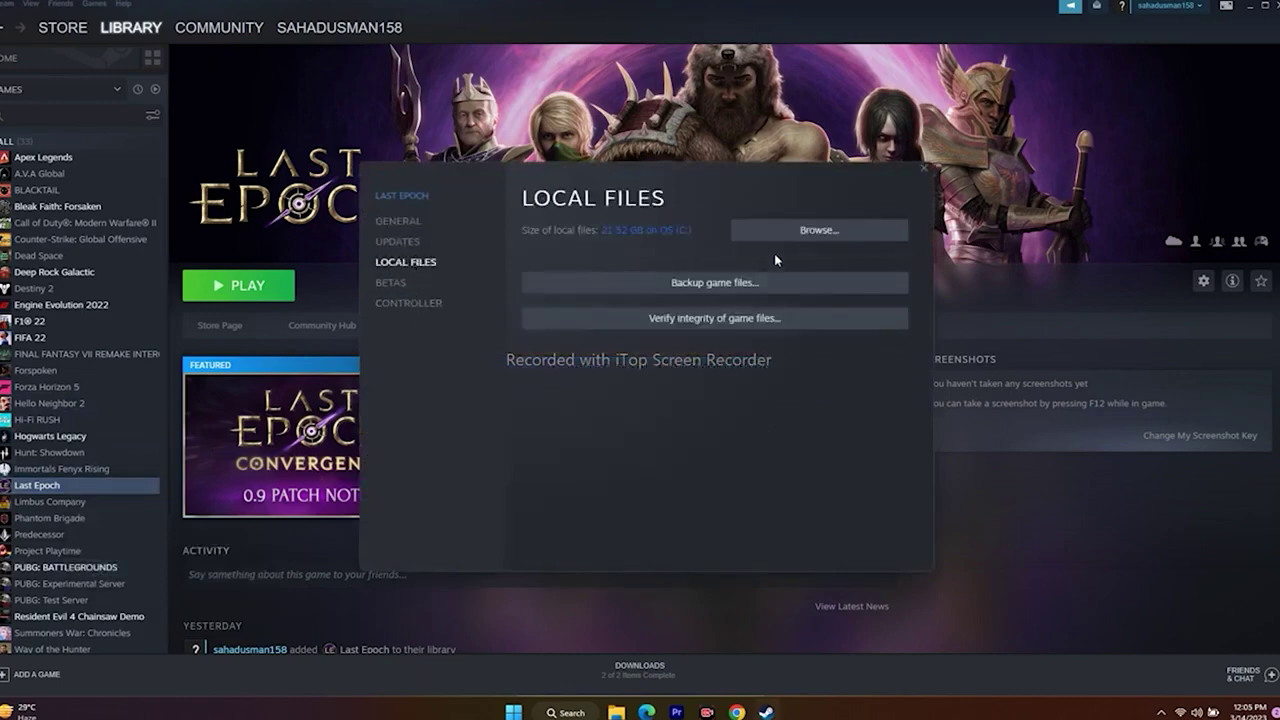
pyautogui.click(707, 320)
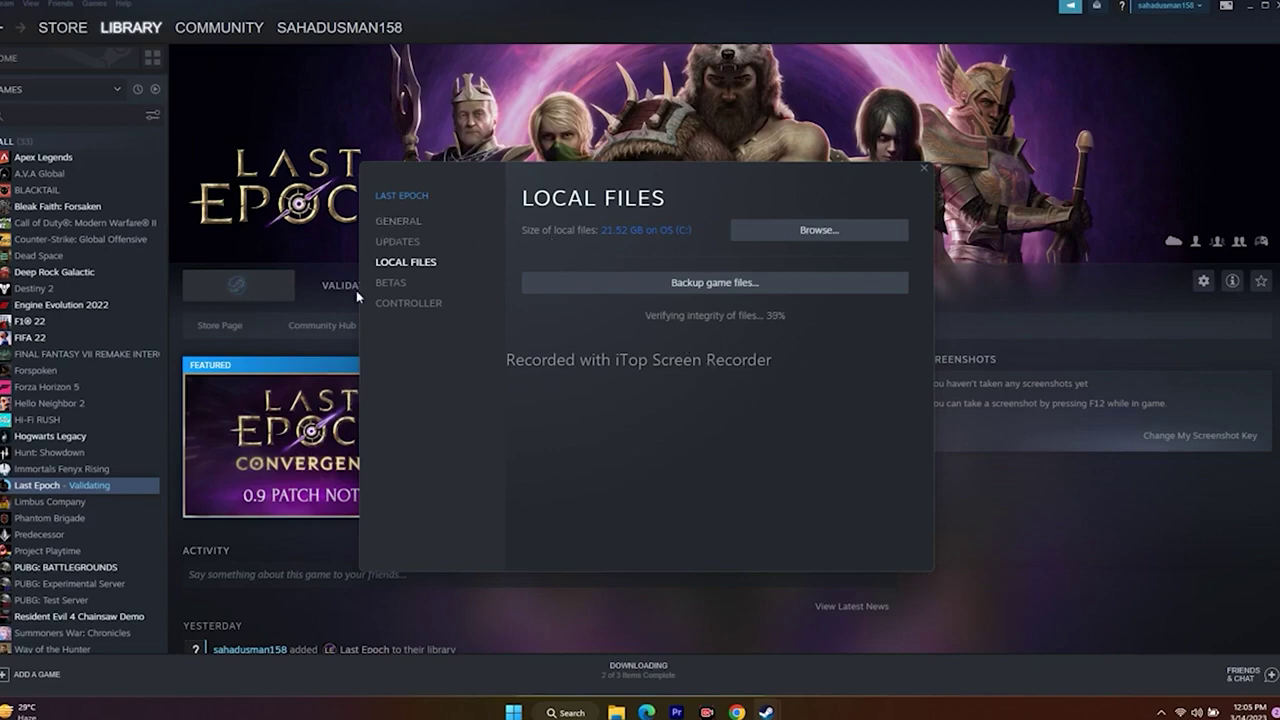
pyautogui.click(1066, 475)
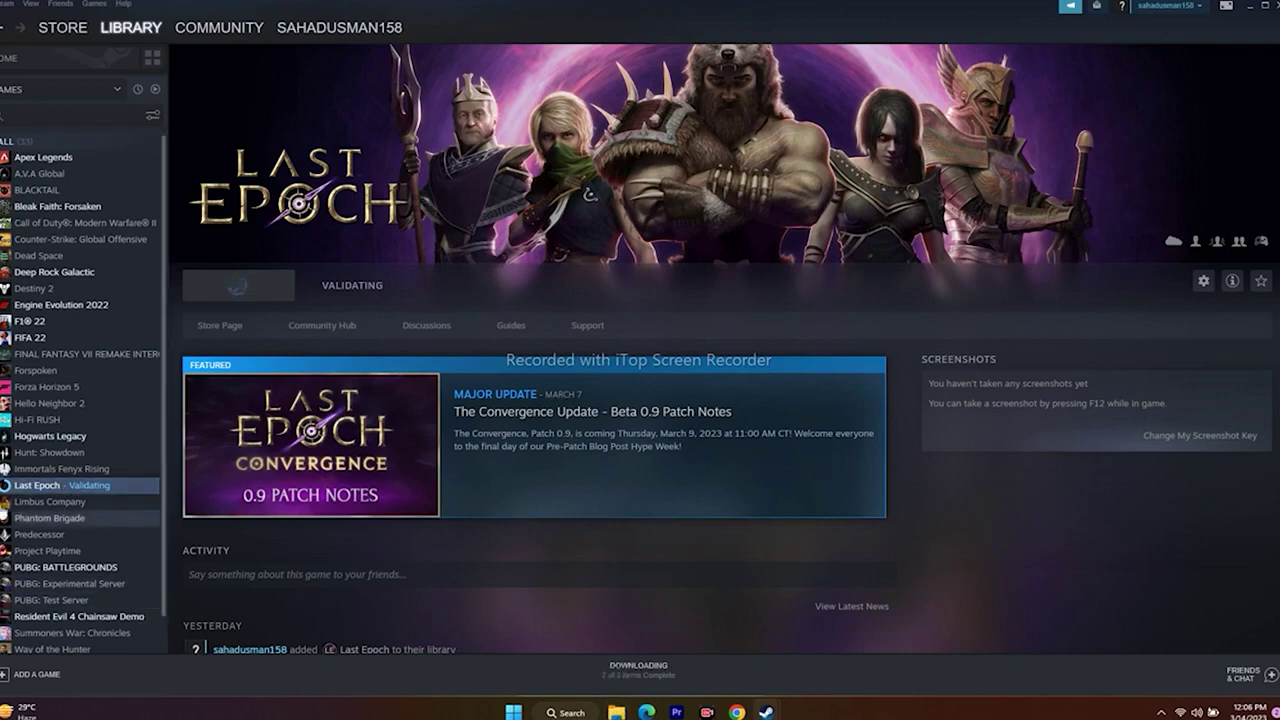
# - Open Last Epoch's installation folder from its local files properties and locate the Last Epoch application
pyautogui.rightClick(57, 490)
pyautogui.click(77, 542)
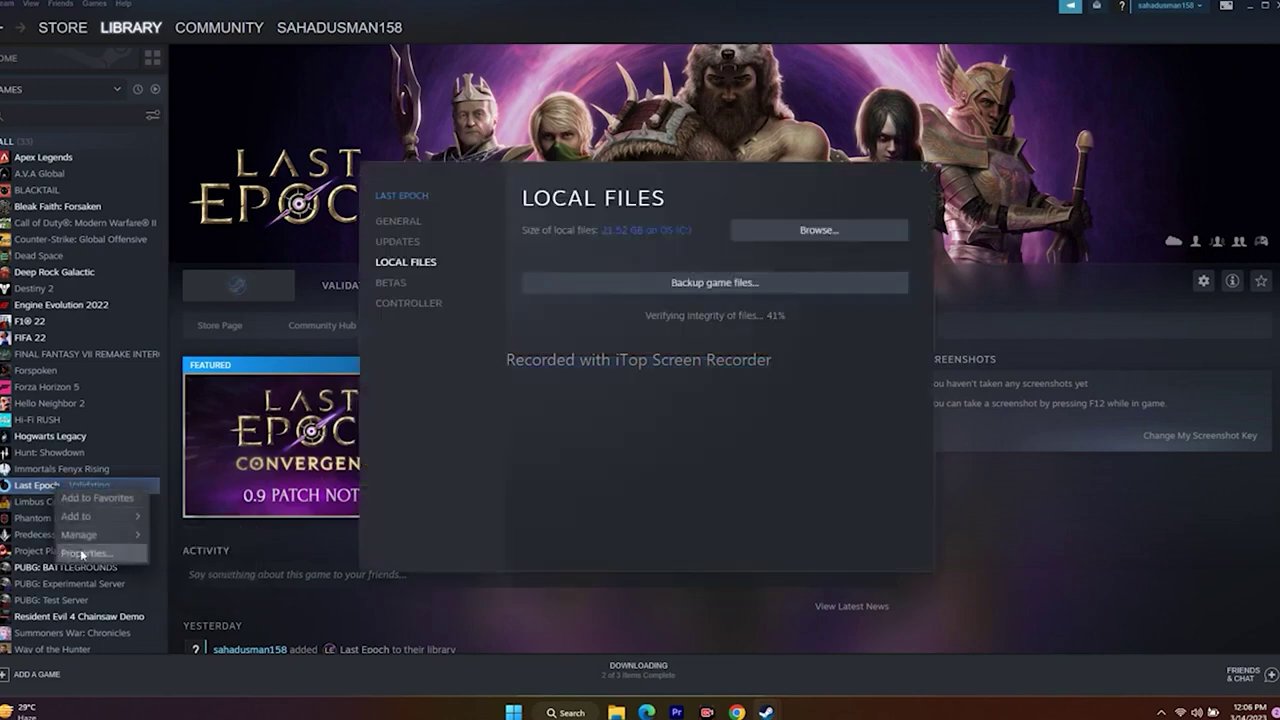
pyautogui.click(409, 265)
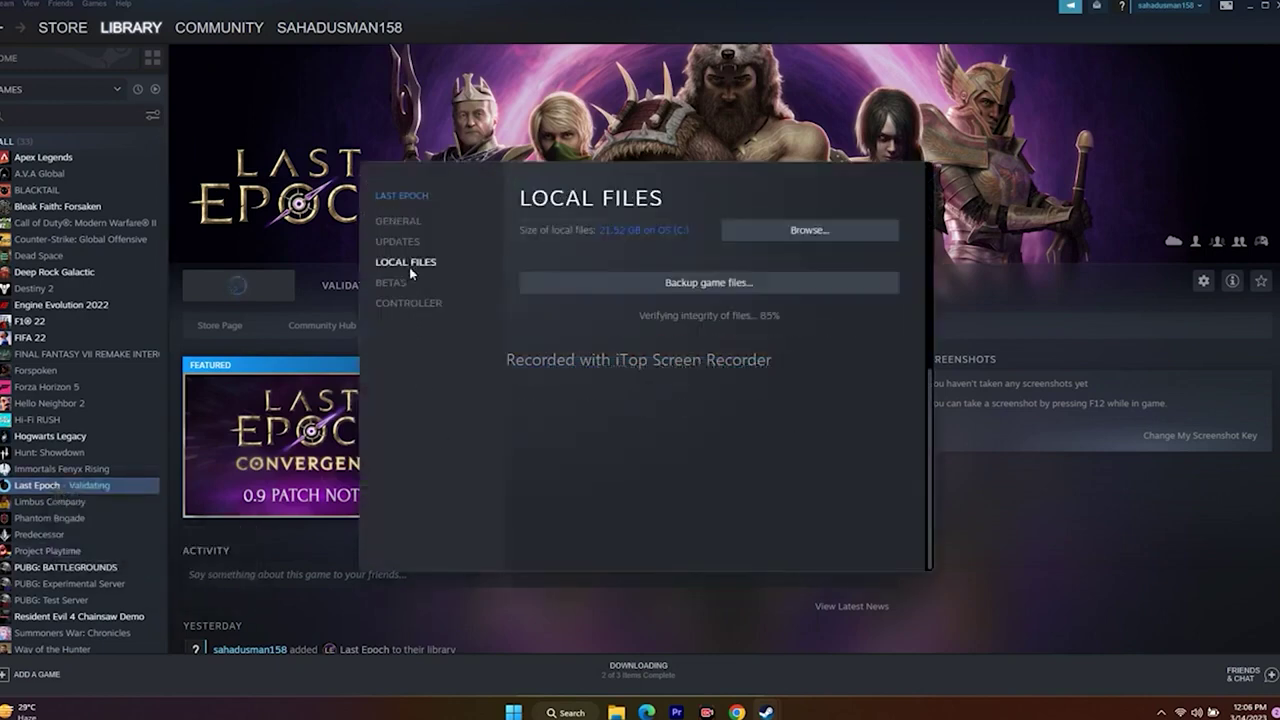
pyautogui.click(808, 231)
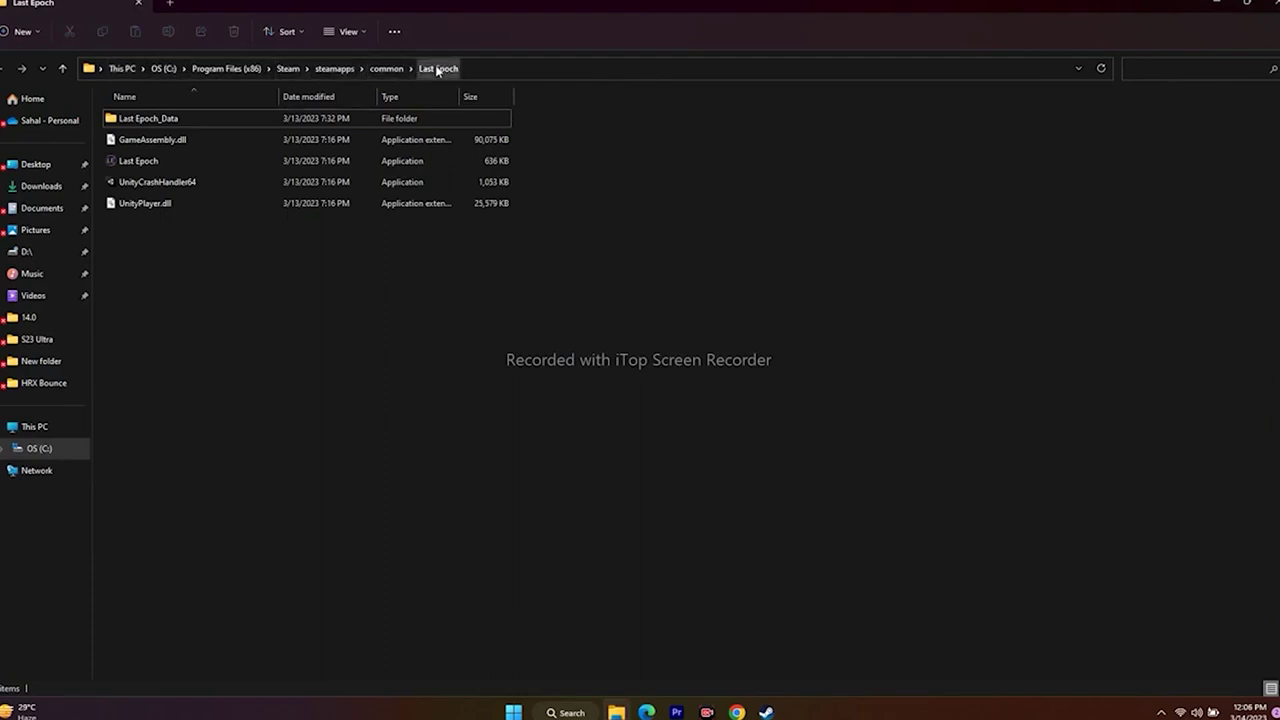
pyautogui.click(155, 163)
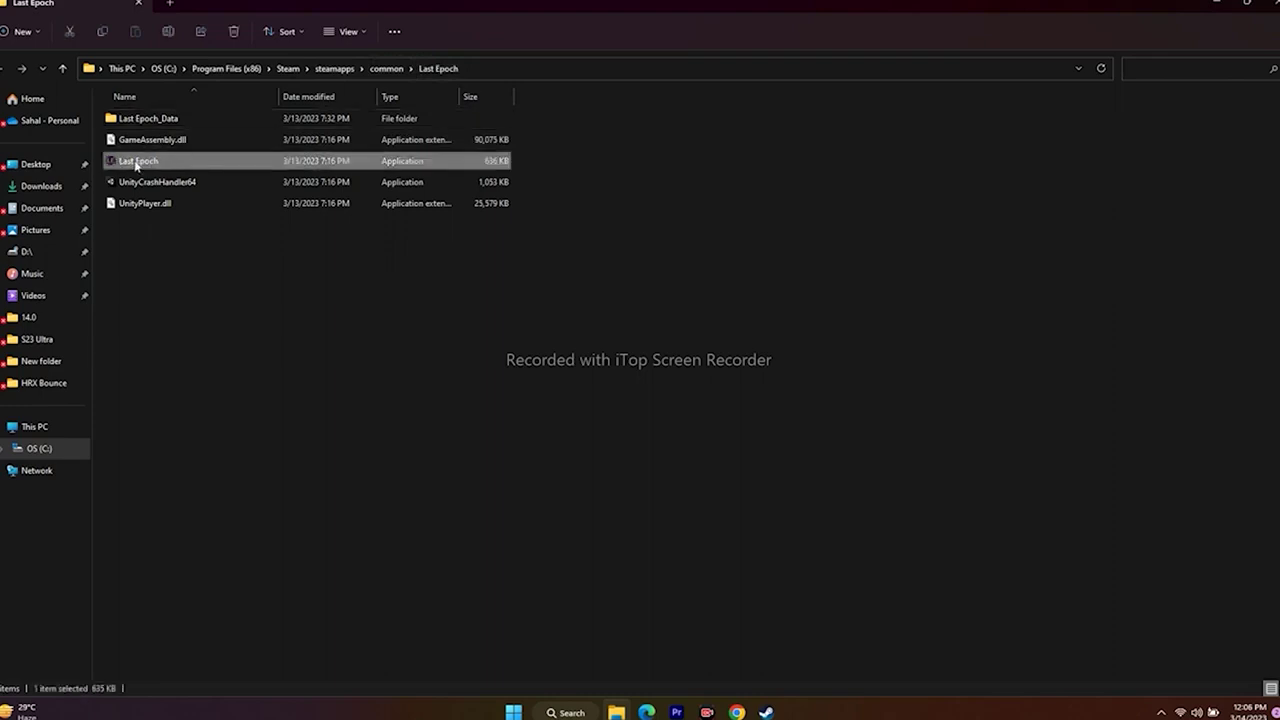
pyautogui.click(575, 426)
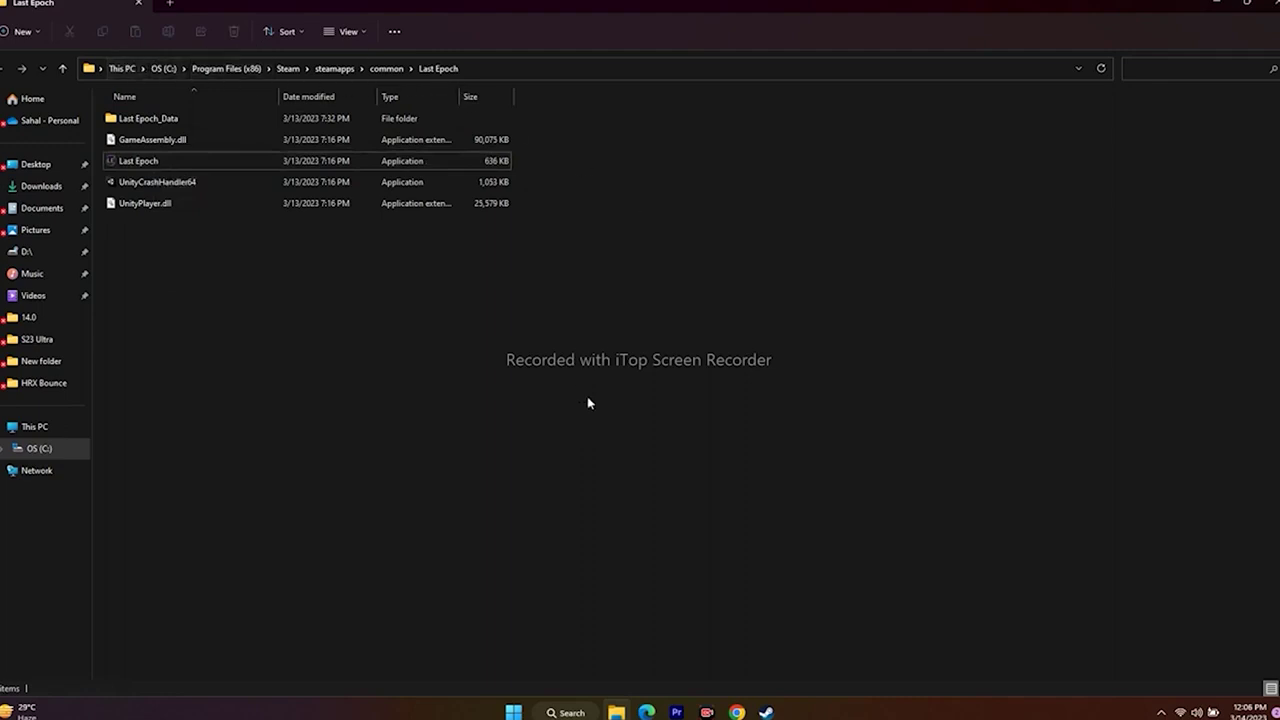
# - Set the Last Epoch application to always run as an administrator, and apply the change
pyautogui.rightClick(145, 166)
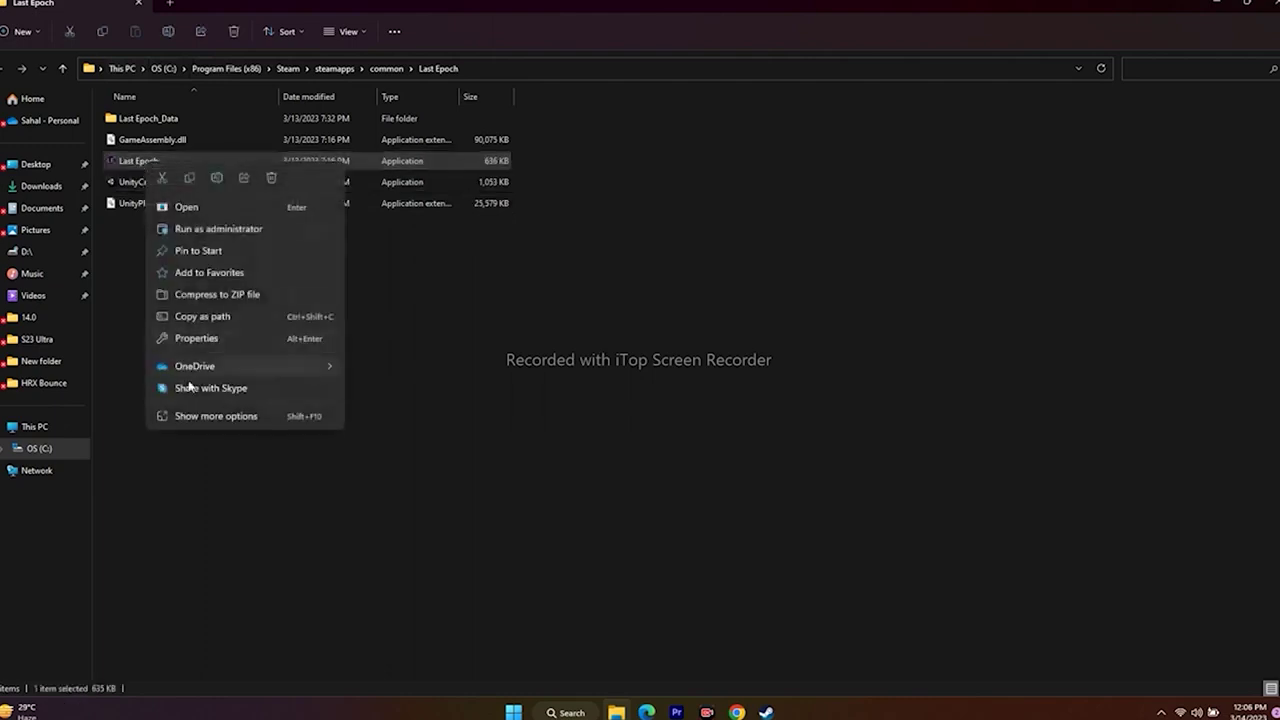
pyautogui.click(191, 413)
pyautogui.click(246, 399)
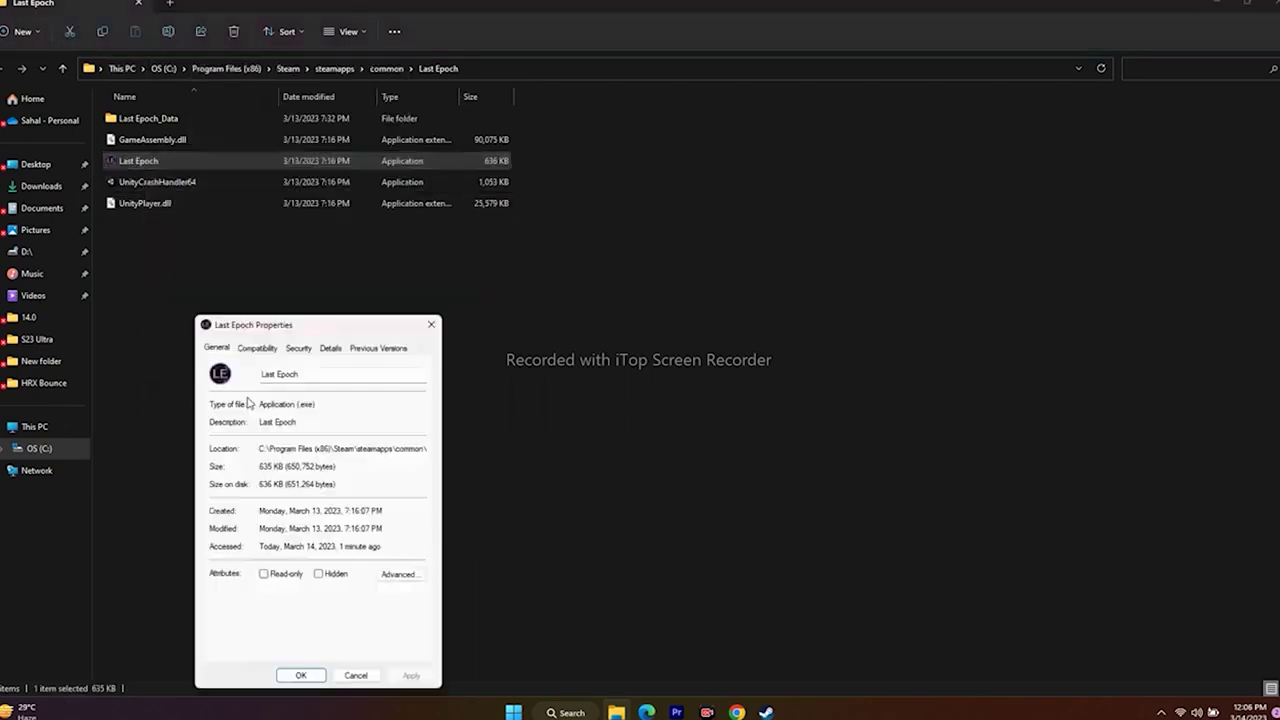
pyautogui.click(267, 350)
pyautogui.moveTo(329, 330); pyautogui.dragTo(866, 148)
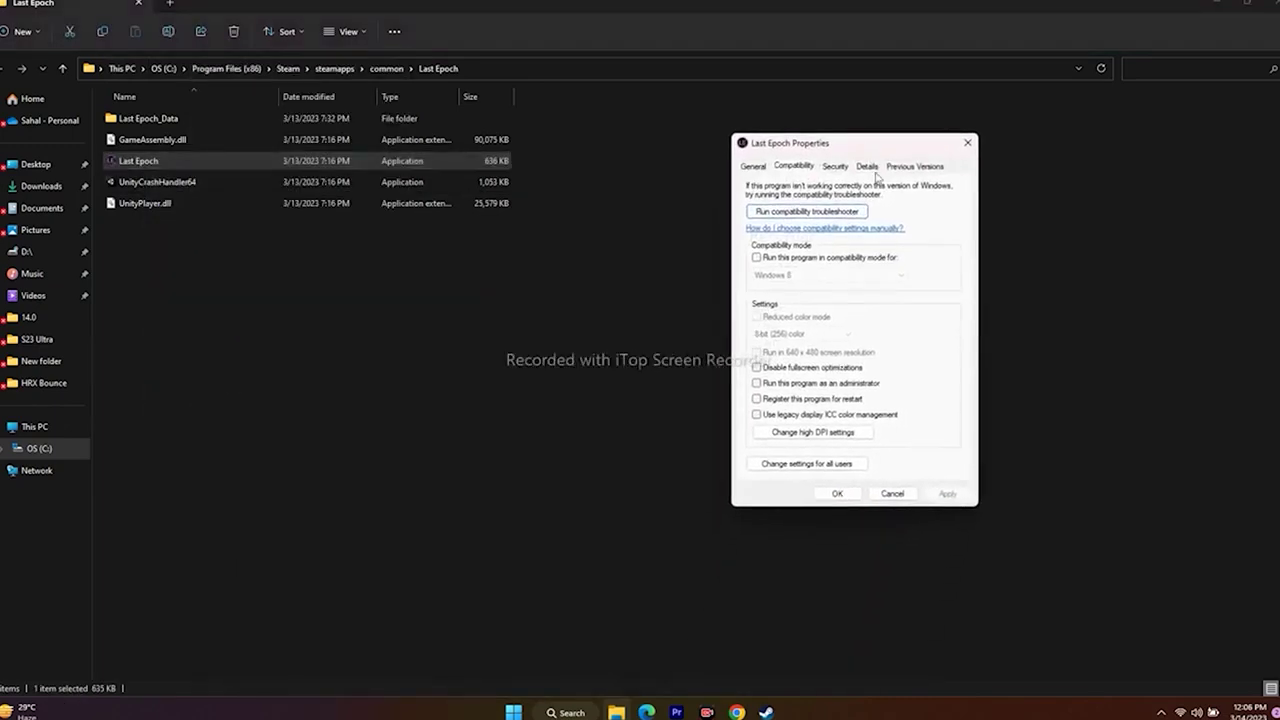
pyautogui.click(758, 385)
pyautogui.click(947, 494)
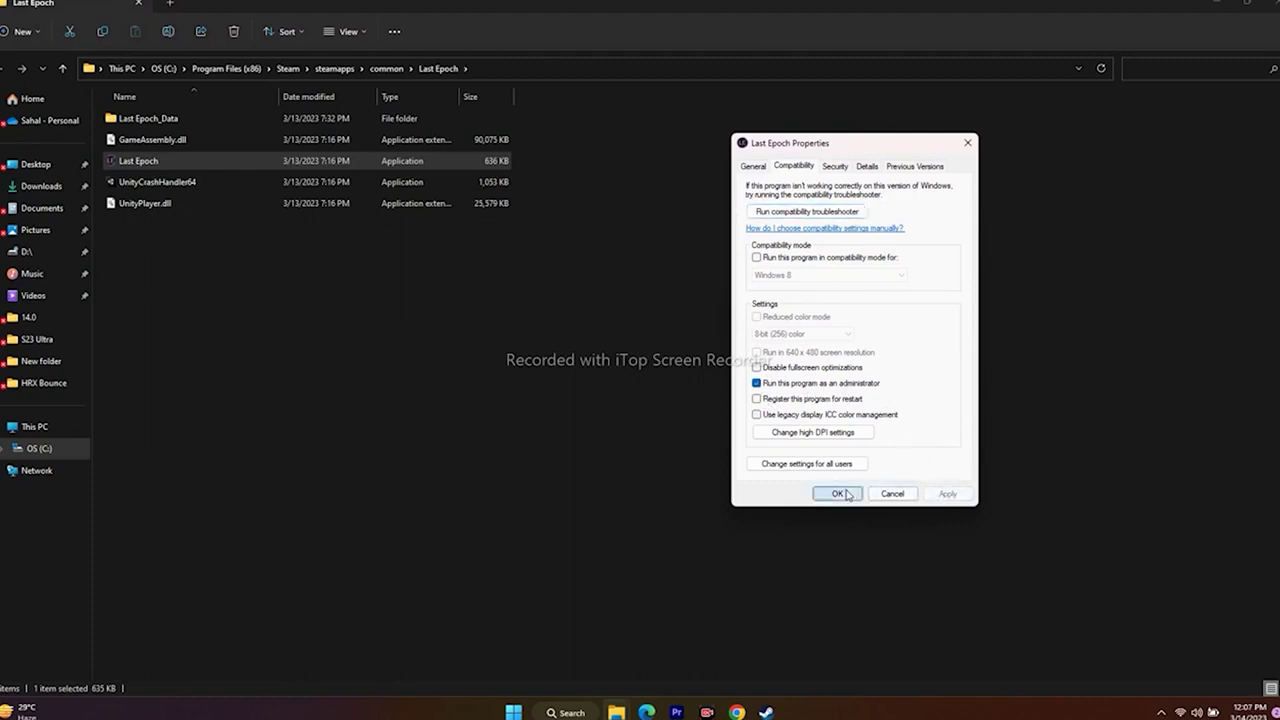
pyautogui.click(836, 493)
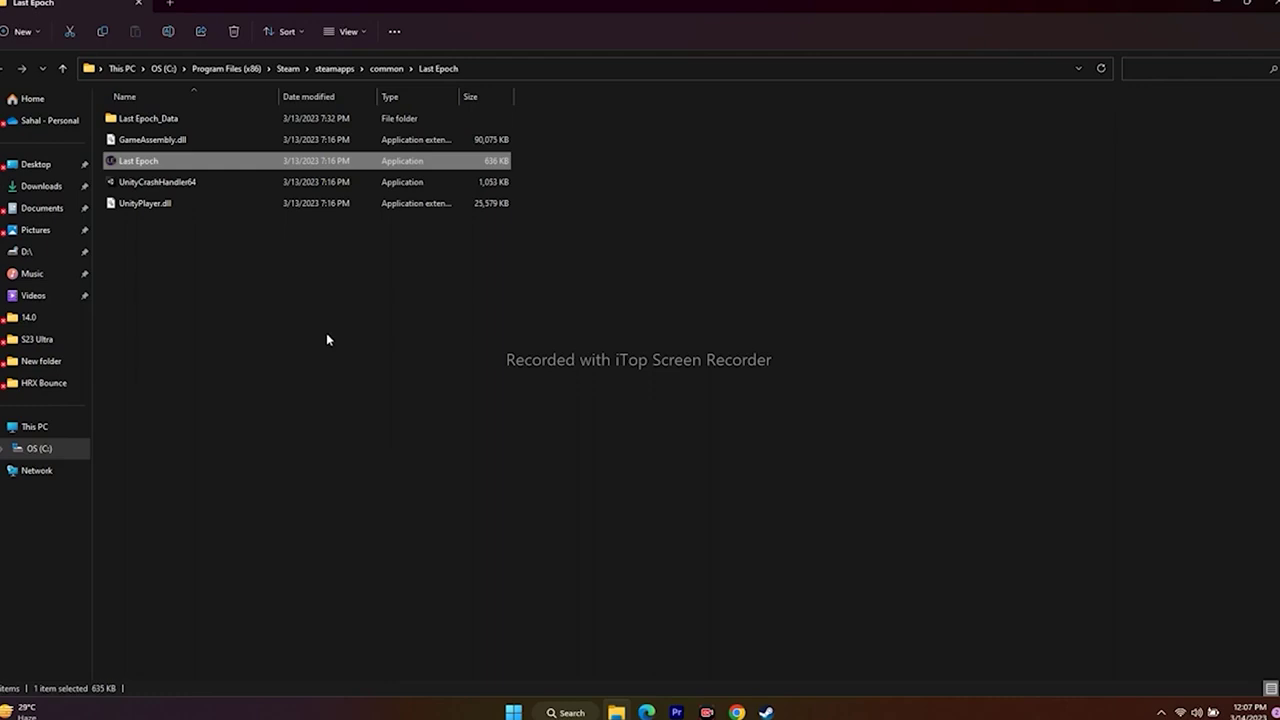
# - Enable compatibility mode for the Last Epoch application, applying Windows 7 first and switching it to Windows 8
pyautogui.rightClick(152, 168)
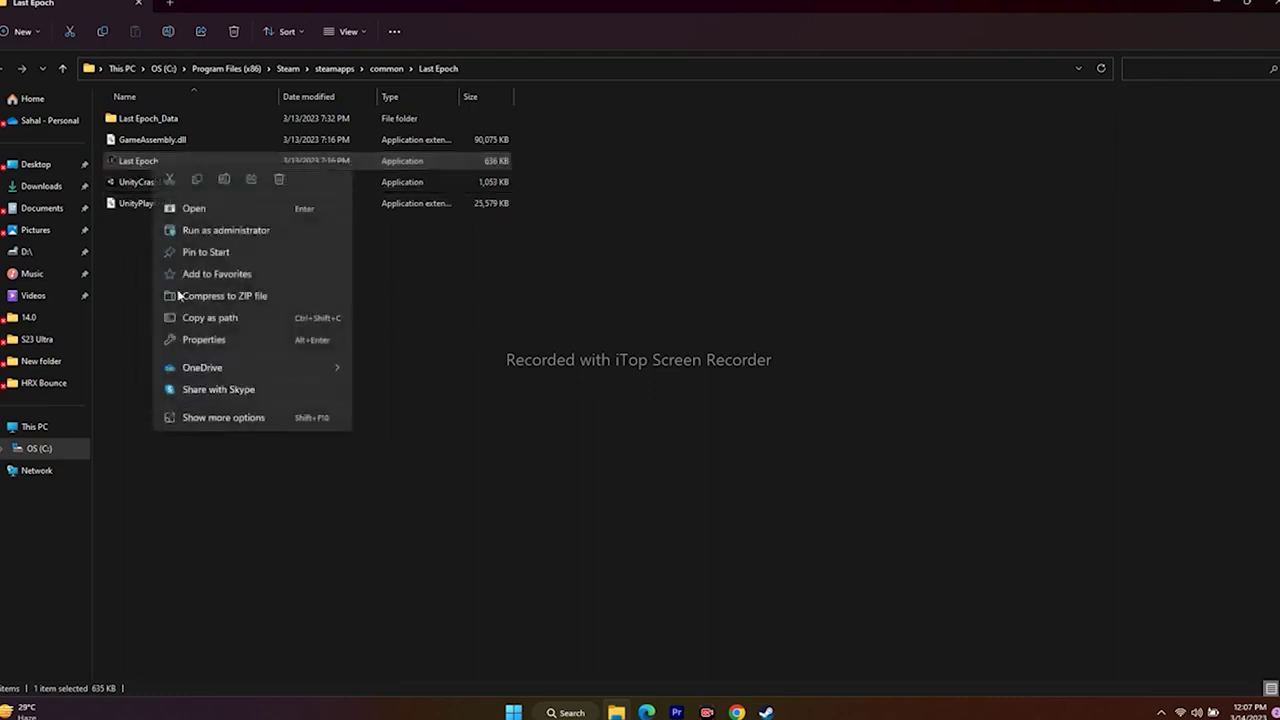
pyautogui.click(202, 415)
pyautogui.click(246, 405)
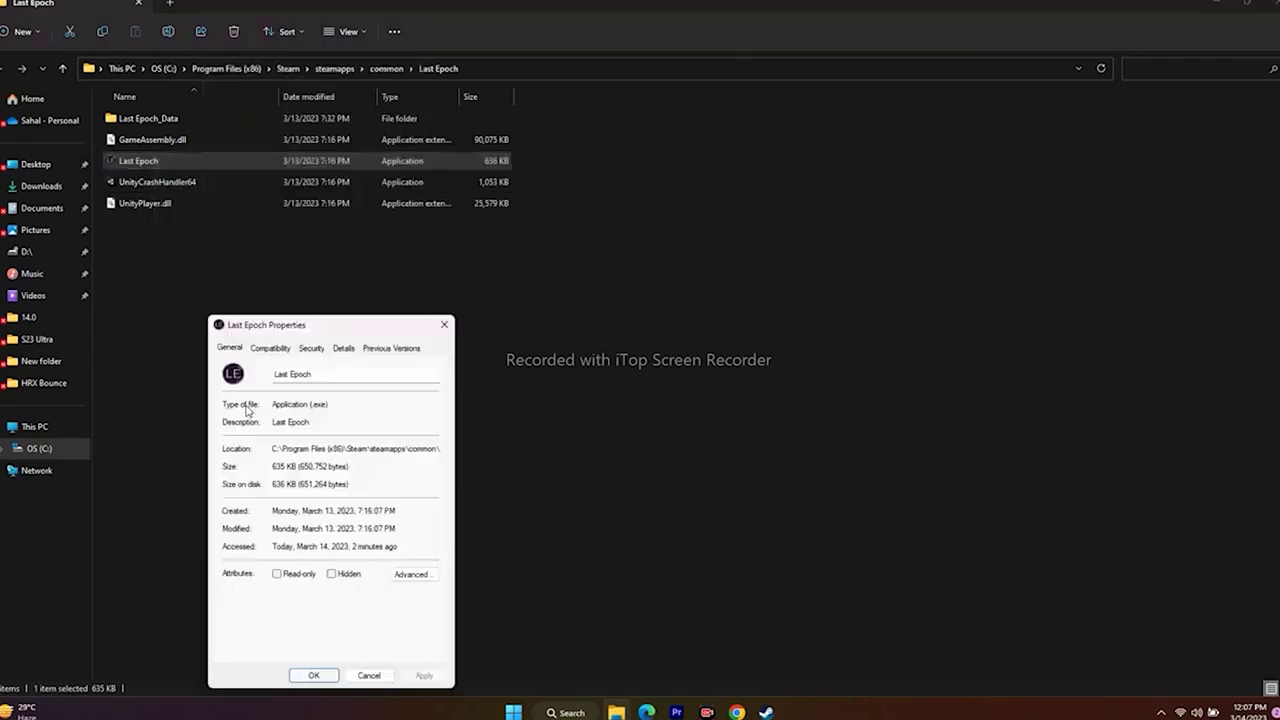
pyautogui.click(278, 348)
pyautogui.moveTo(321, 331); pyautogui.dragTo(692, 110)
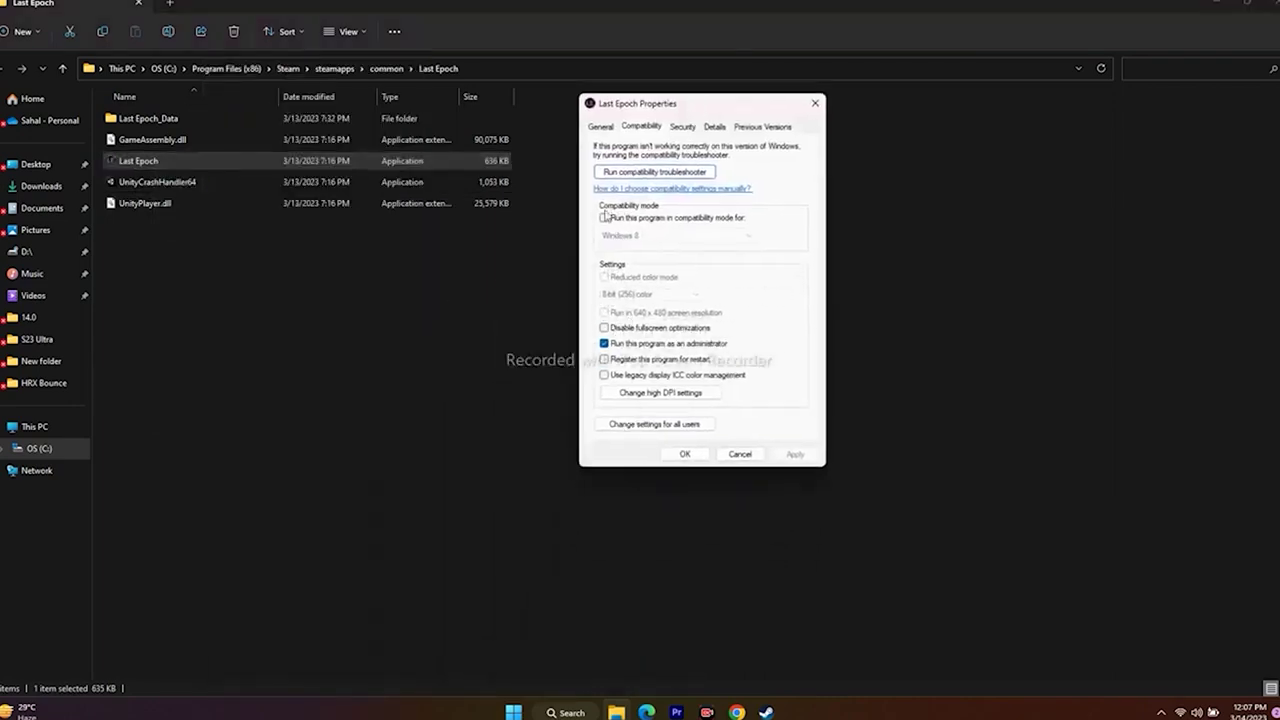
pyautogui.click(605, 218)
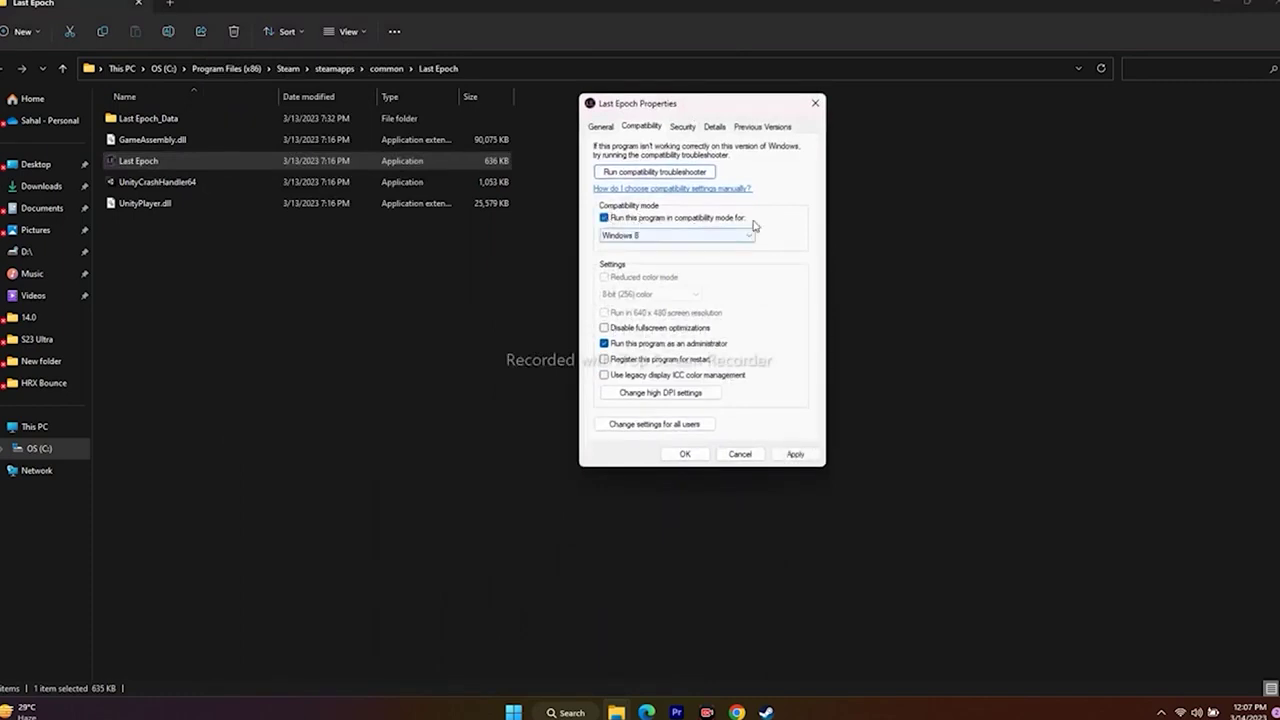
pyautogui.click(640, 236)
pyautogui.click(660, 277)
pyautogui.click(795, 454)
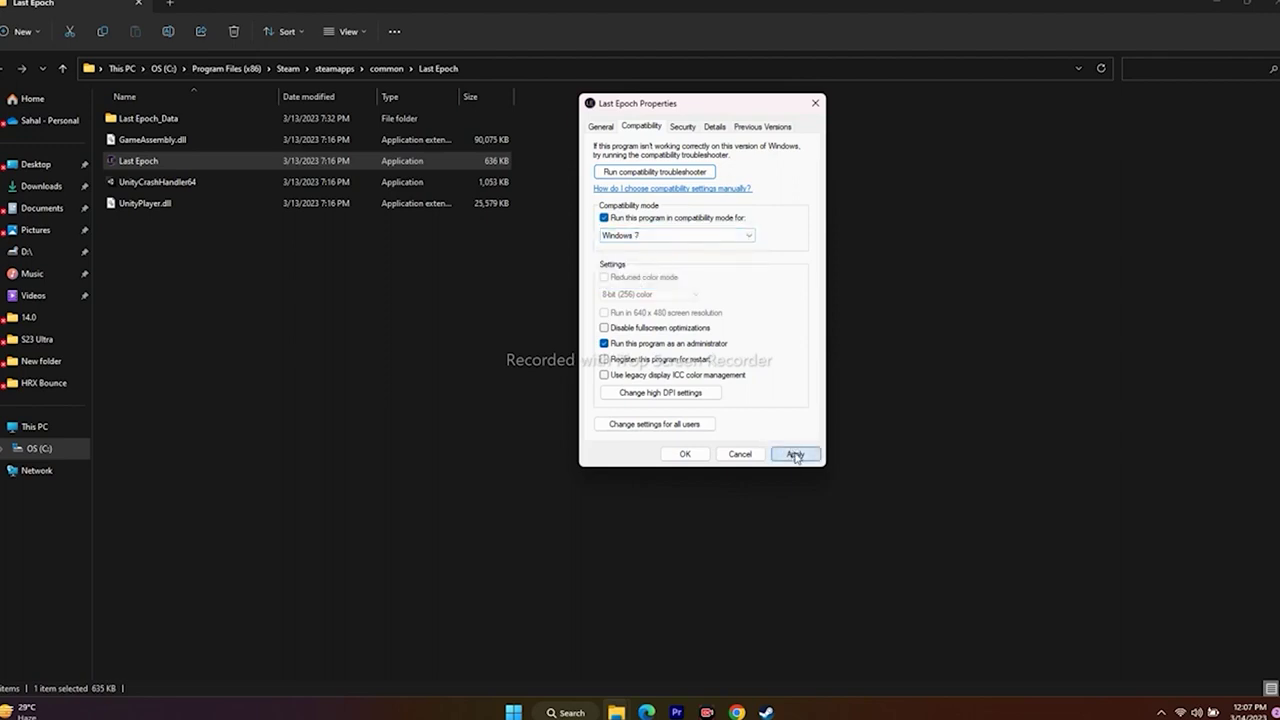
pyautogui.click(646, 237)
pyautogui.click(625, 283)
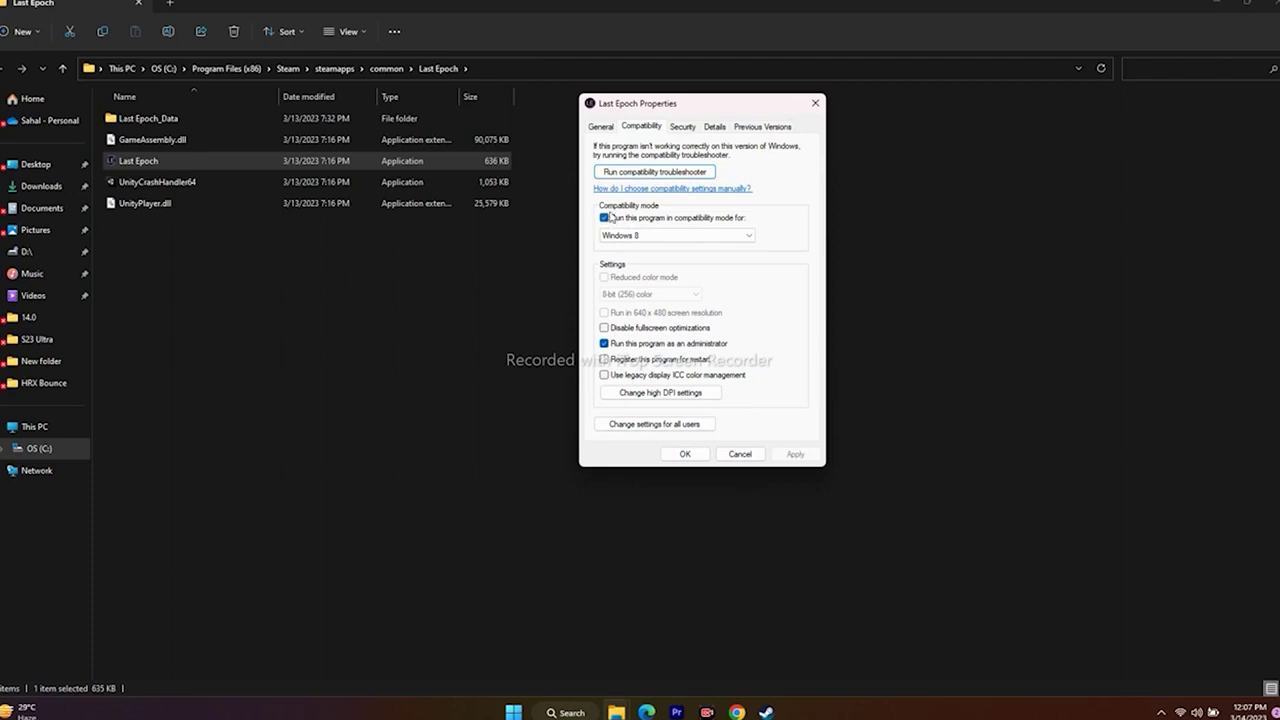
# - Turn off compatibility mode for the Last Epoch application and save its properties
pyautogui.click(604, 218)
pyautogui.click(795, 454)
pyautogui.click(686, 455)
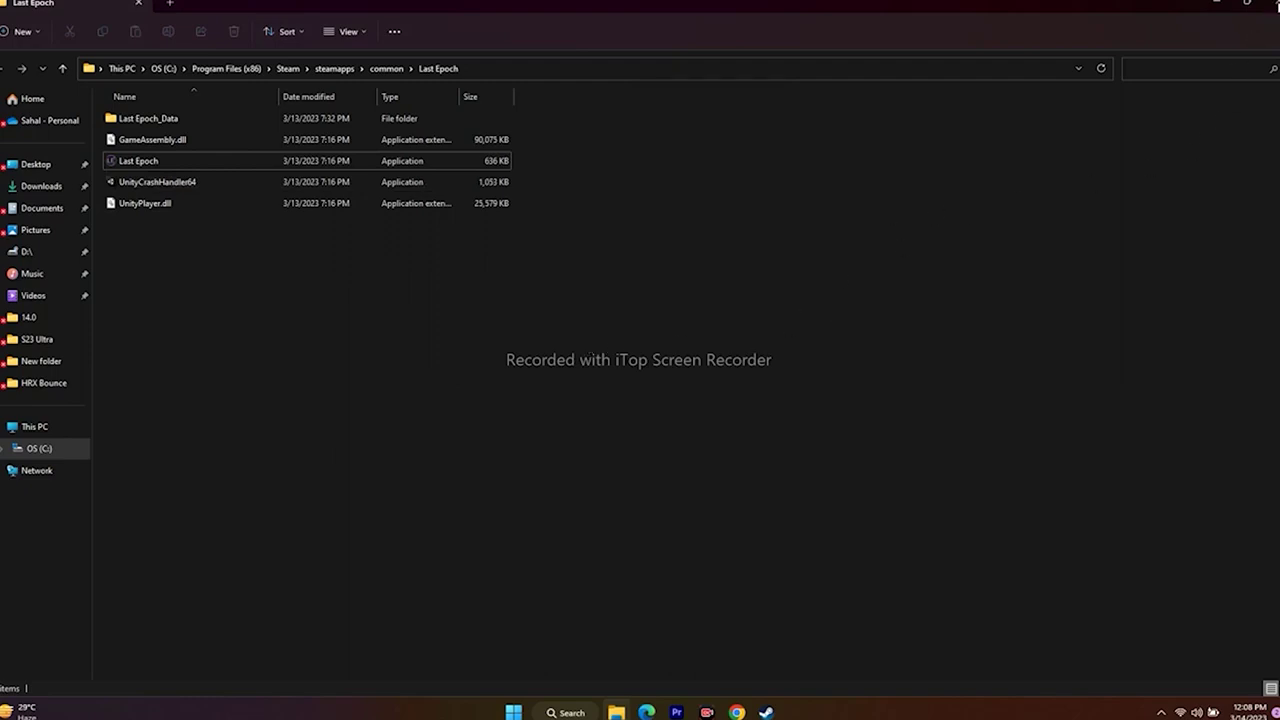
# - Close the game folder and clear the Steam windows away to reveal the desktop
pyautogui.click(1272, 4)
pyautogui.click(1005, 158)
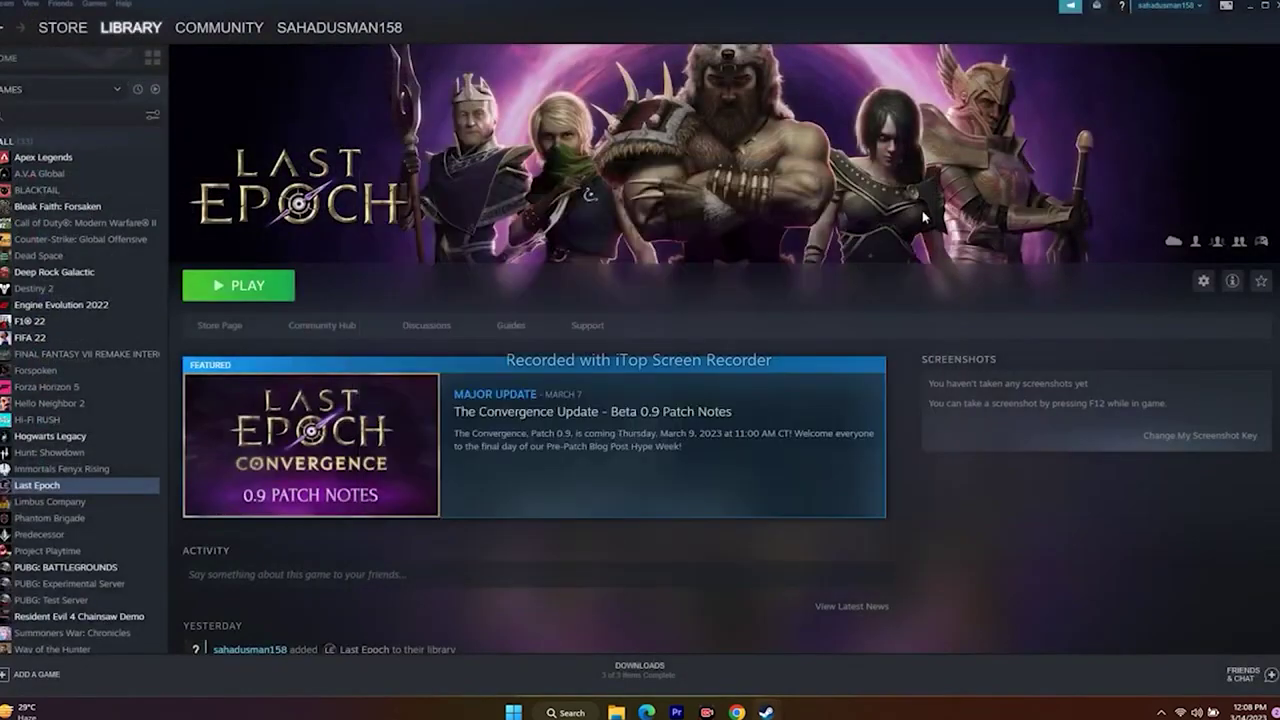
pyautogui.click(1250, 5)
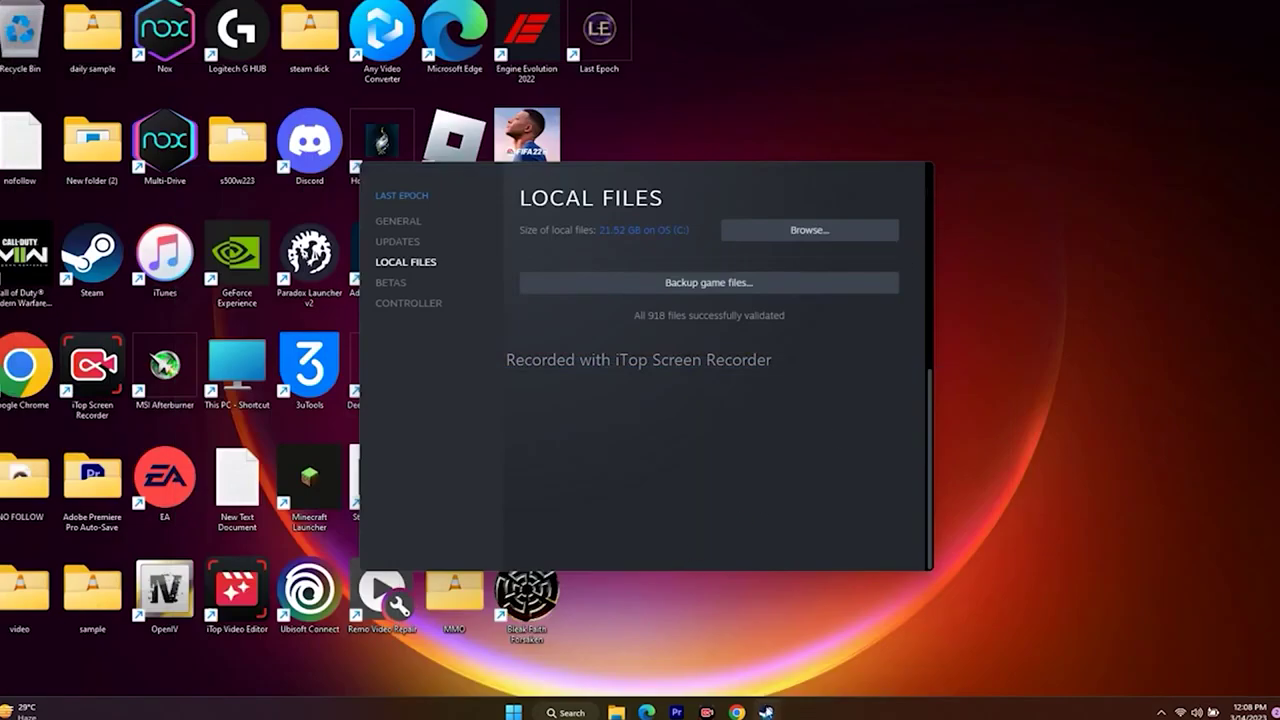
pyautogui.moveTo(766, 712)
pyautogui.click(884, 596)
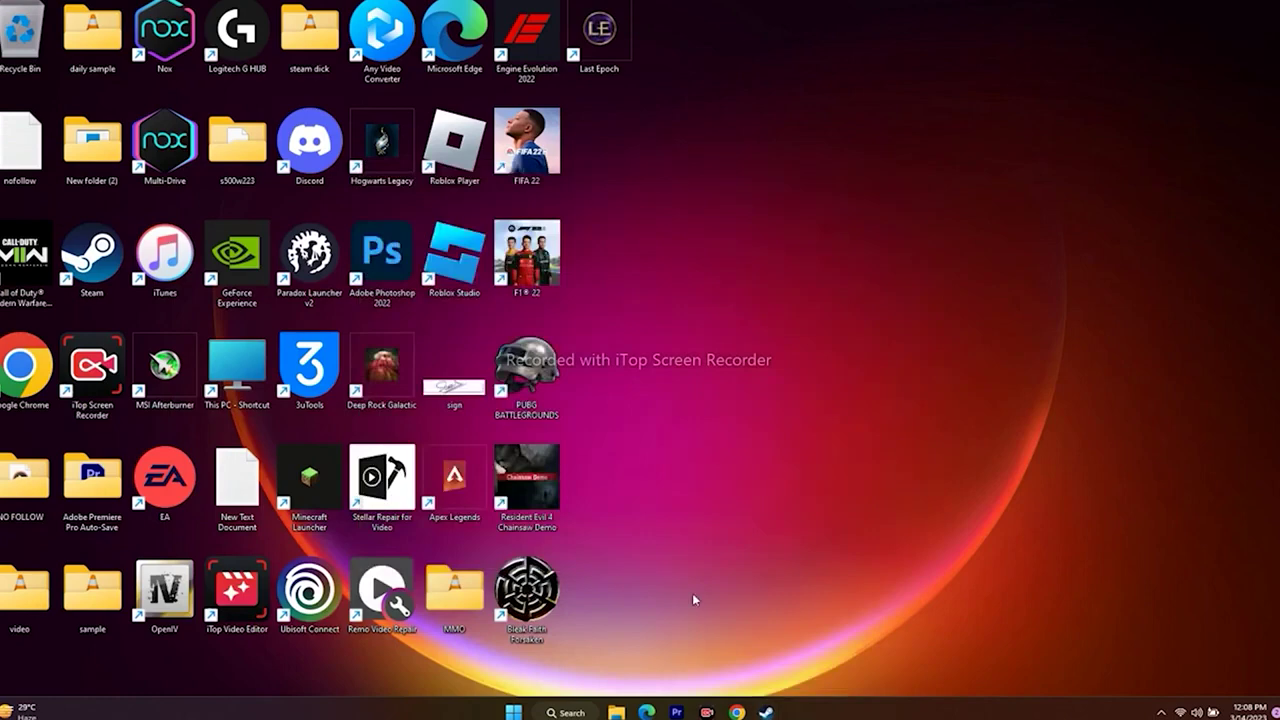
# - Switch to Windows Settings and open the Language & region page under Time & language
pyautogui.click(571, 712)
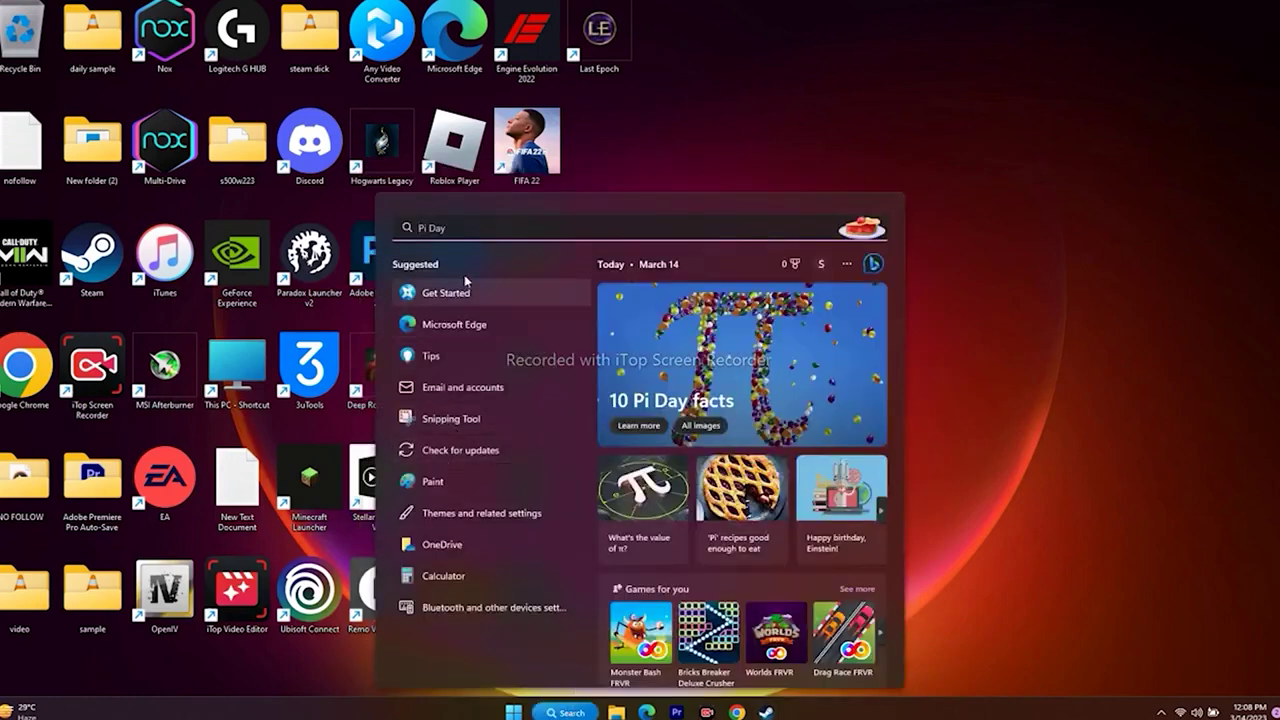
pyautogui.write('settings')
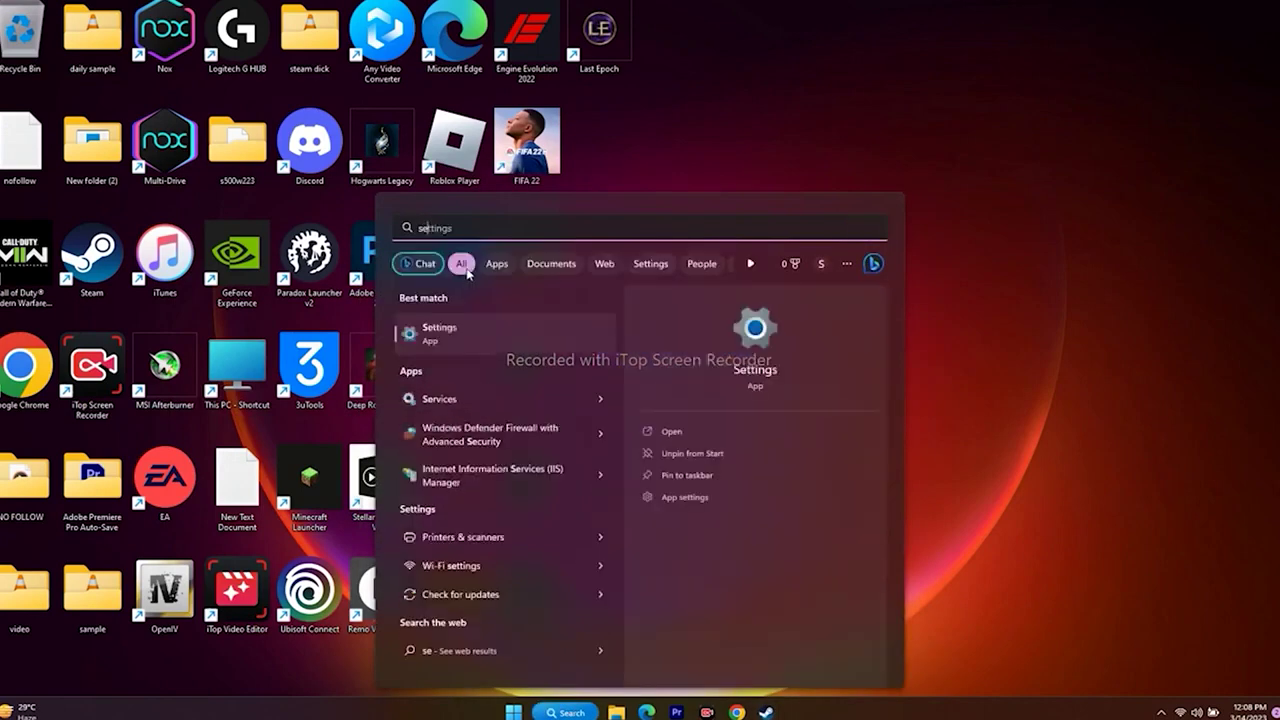
pyautogui.click(464, 337)
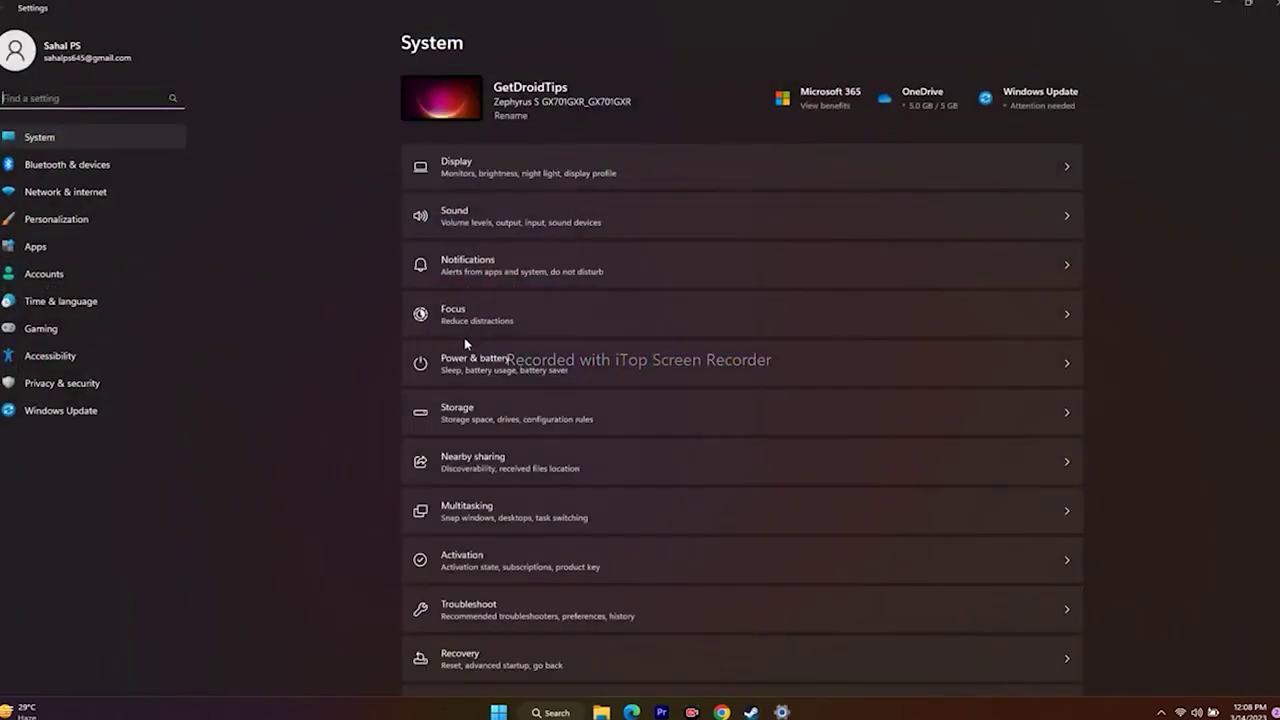
pyautogui.click(80, 302)
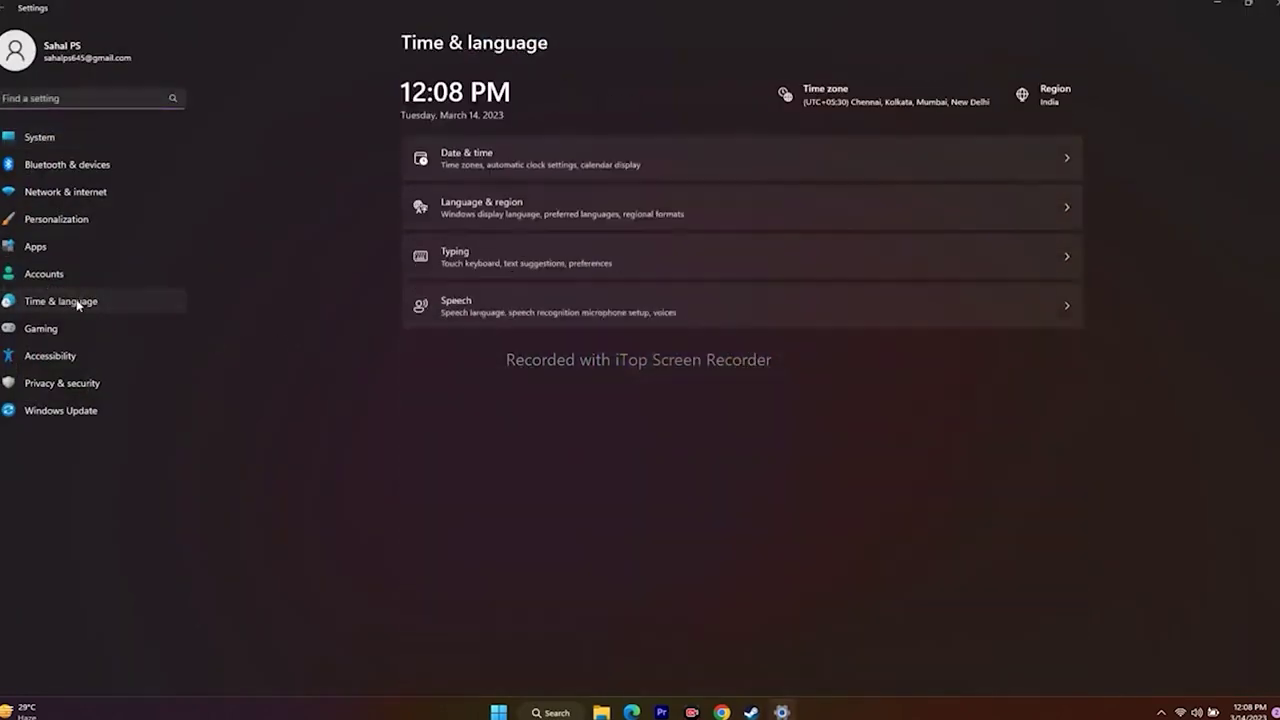
pyautogui.click(459, 206)
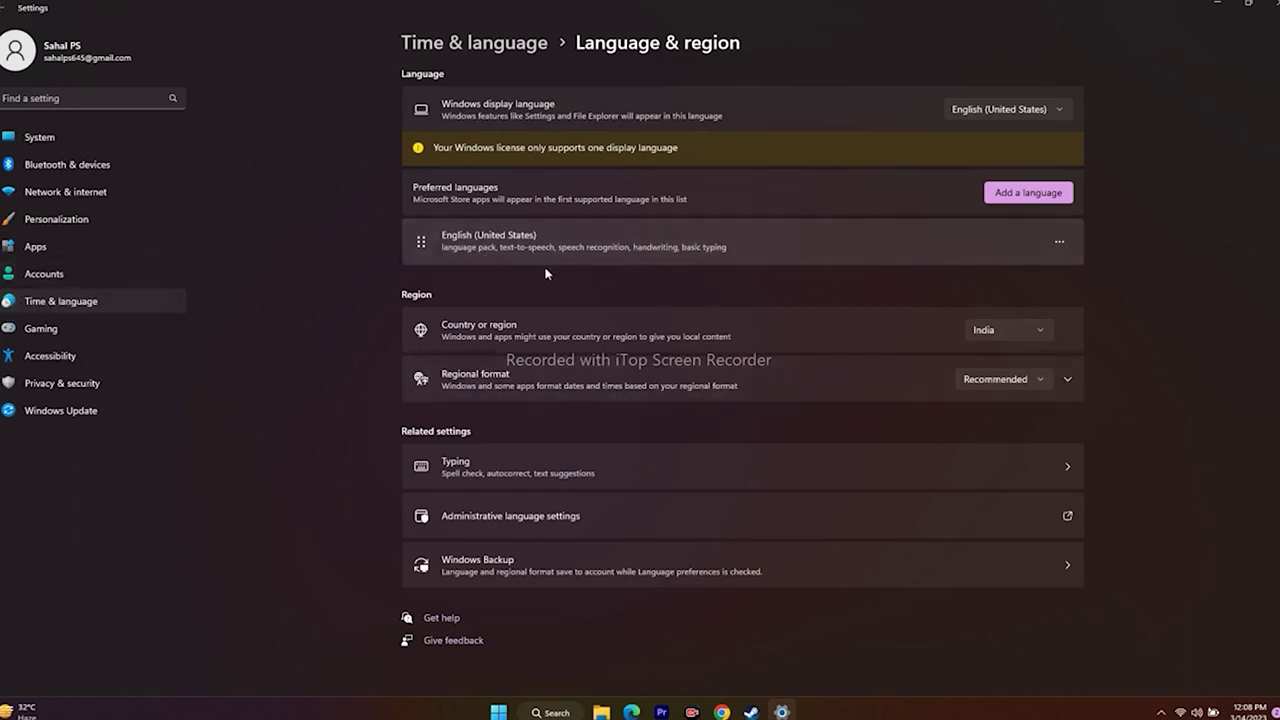
# - Search the installable languages for "eng", browse the English variants, and close Settings without adding a language
pyautogui.click(1012, 197)
pyautogui.click(537, 146)
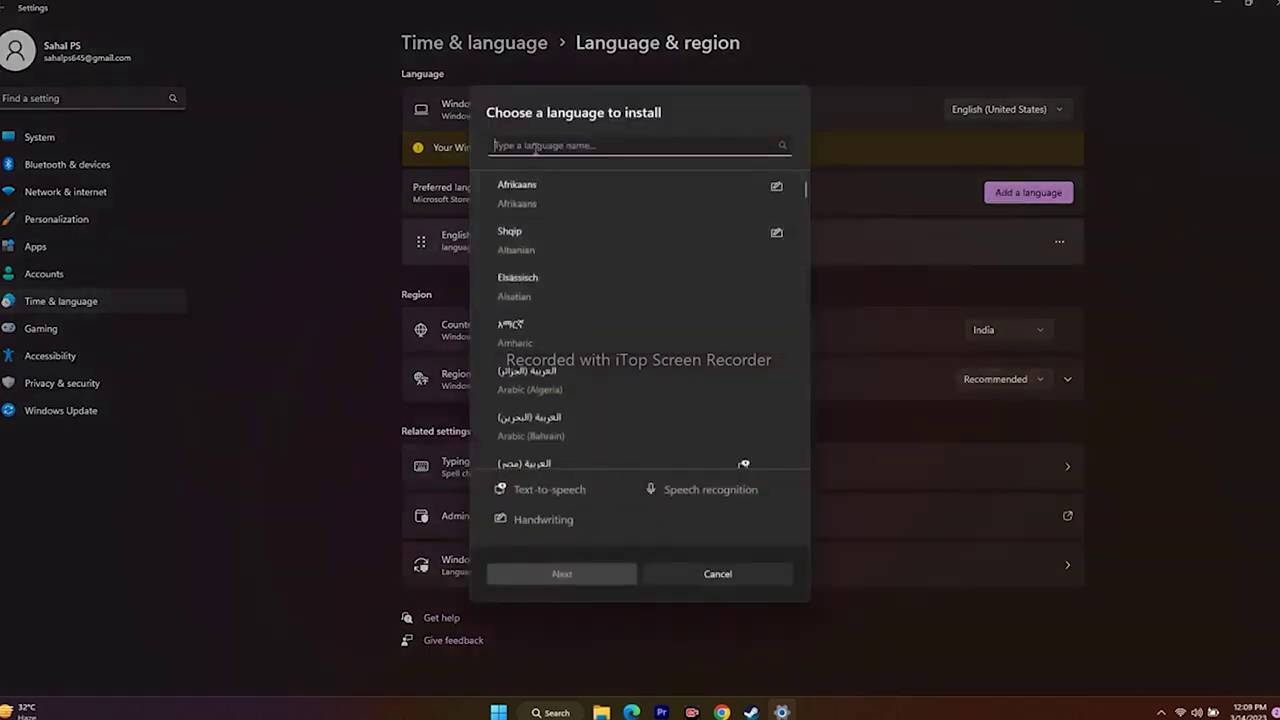
pyautogui.write('eng')
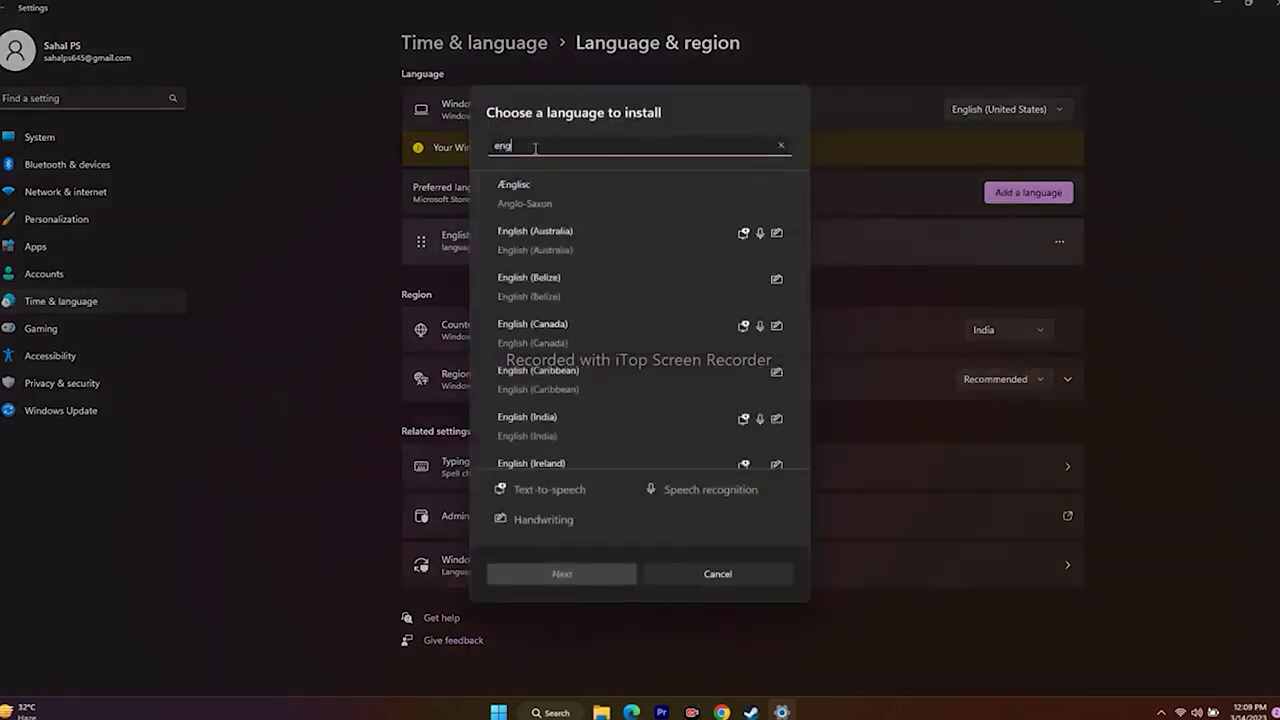
pyautogui.scroll(-3, 620, 293)
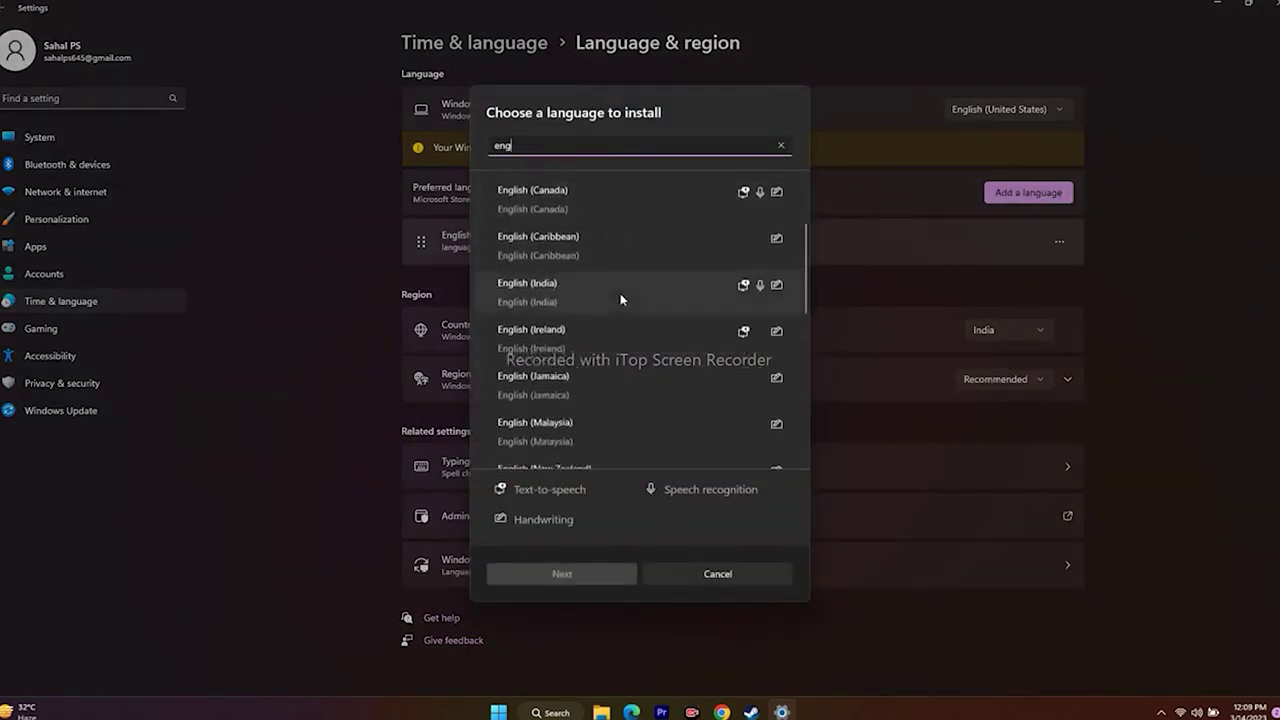
pyautogui.scroll(-10, 600, 320)
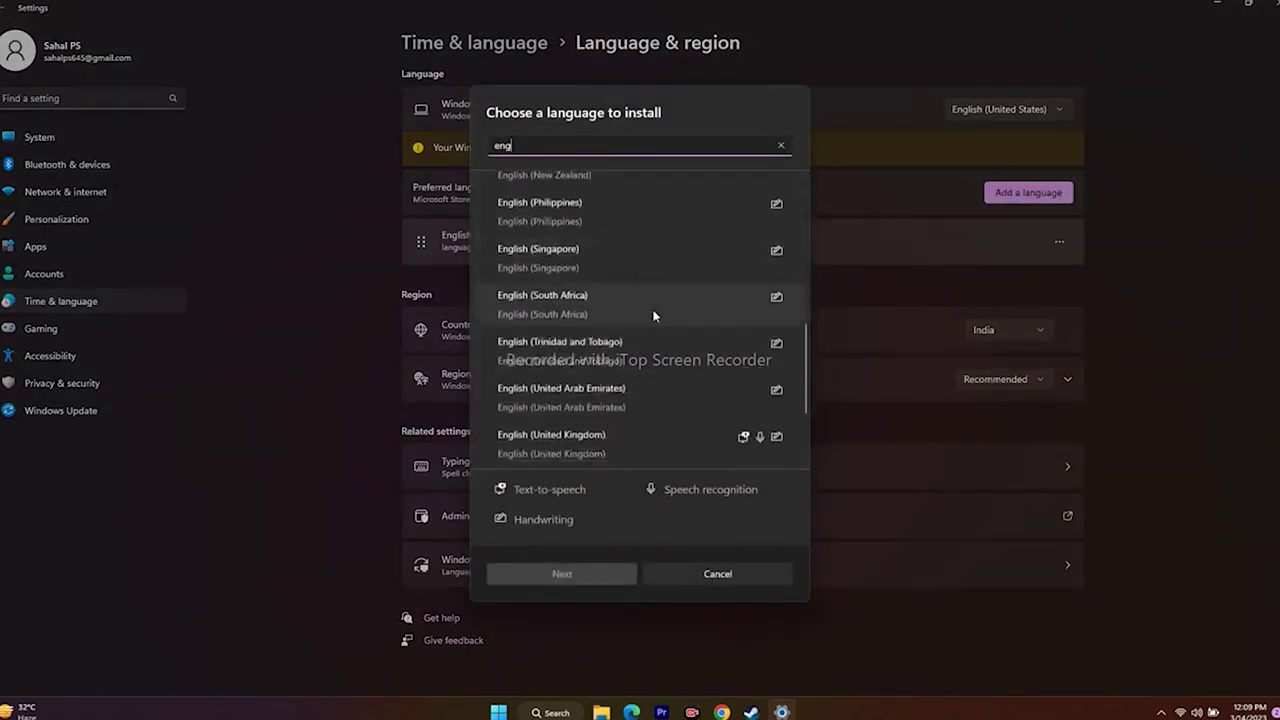
pyautogui.scroll(-1, 590, 325)
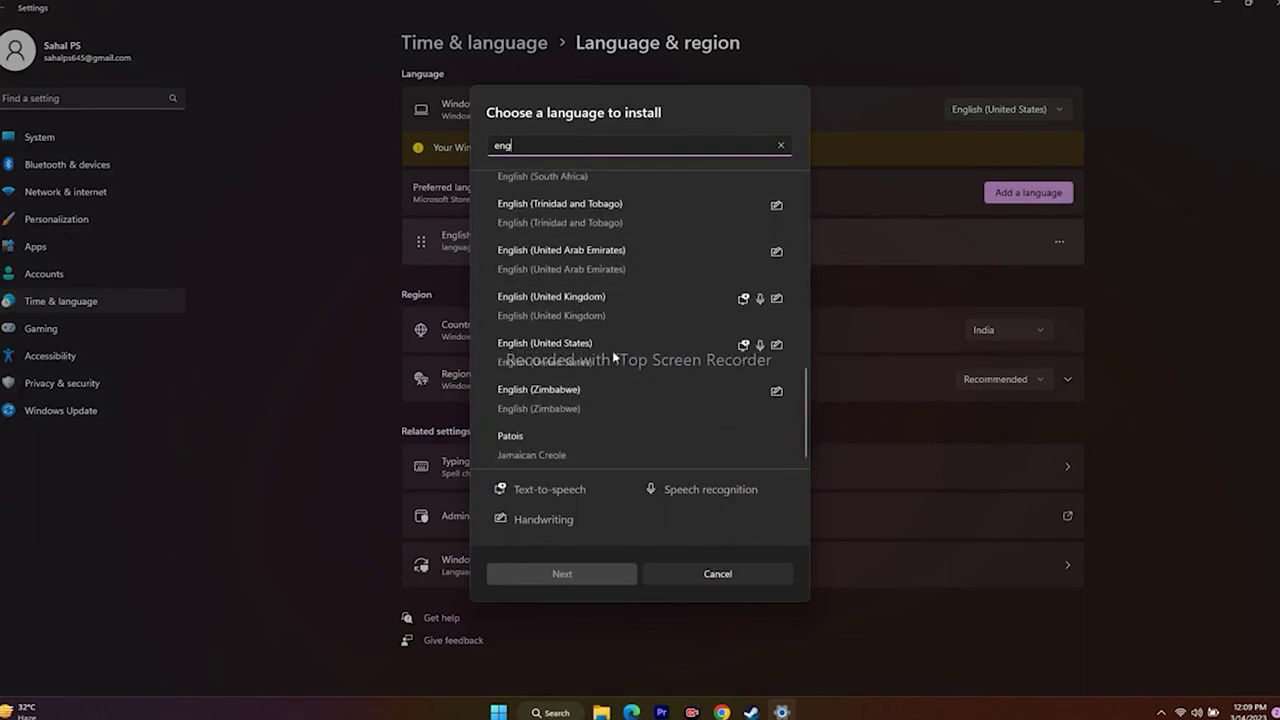
pyautogui.click(743, 574)
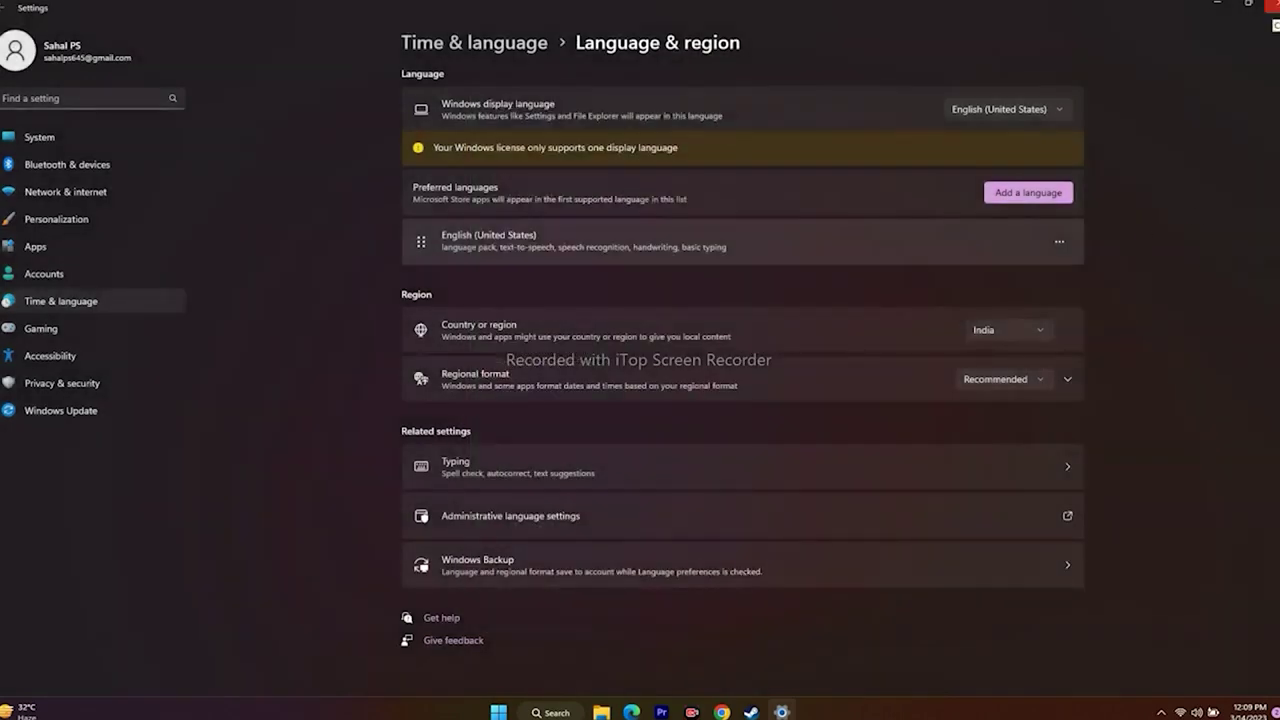
pyautogui.click(1274, 5)
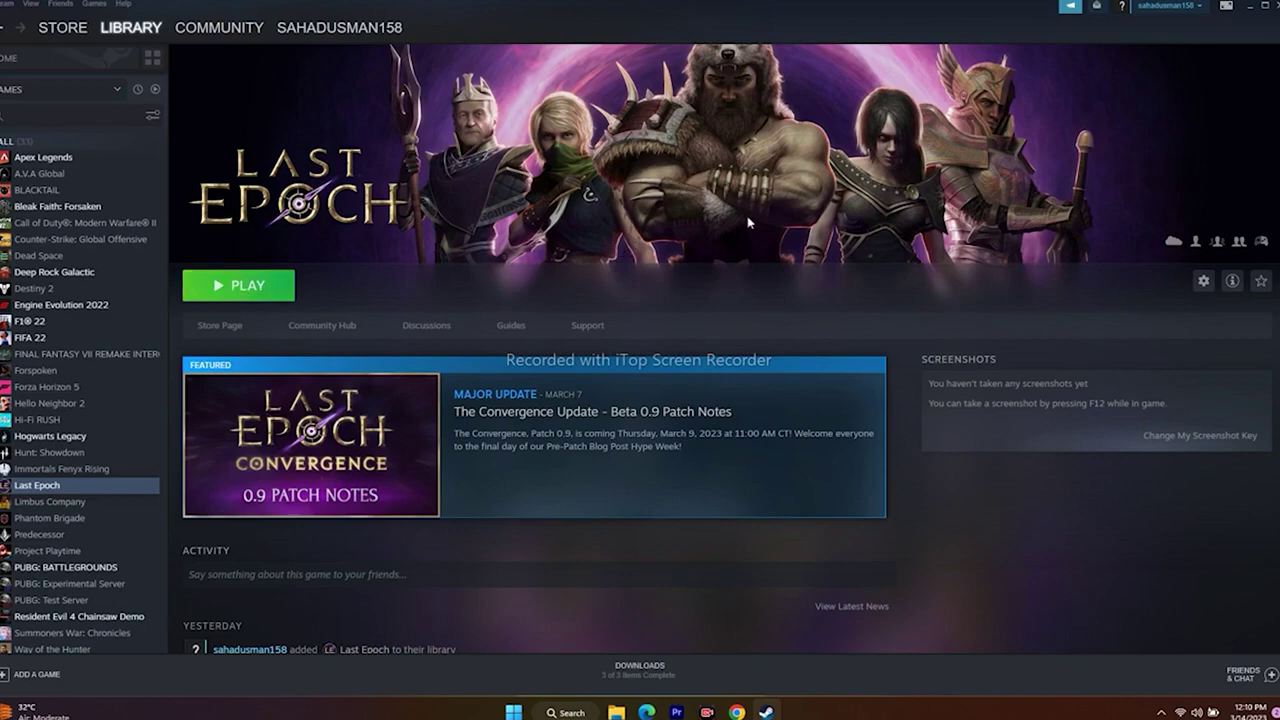
# - Clear Steam from the desktop and open the Documents folder in File Explorer
pyautogui.click(1249, 12)
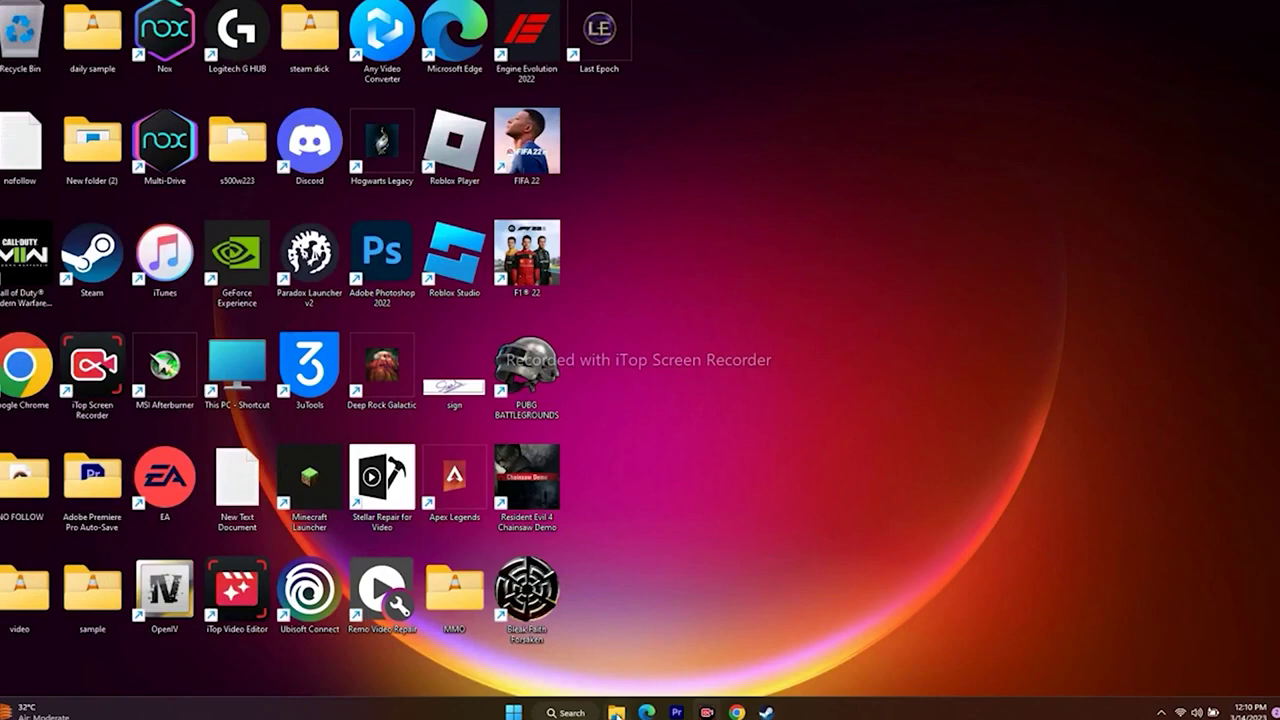
pyautogui.click(615, 712)
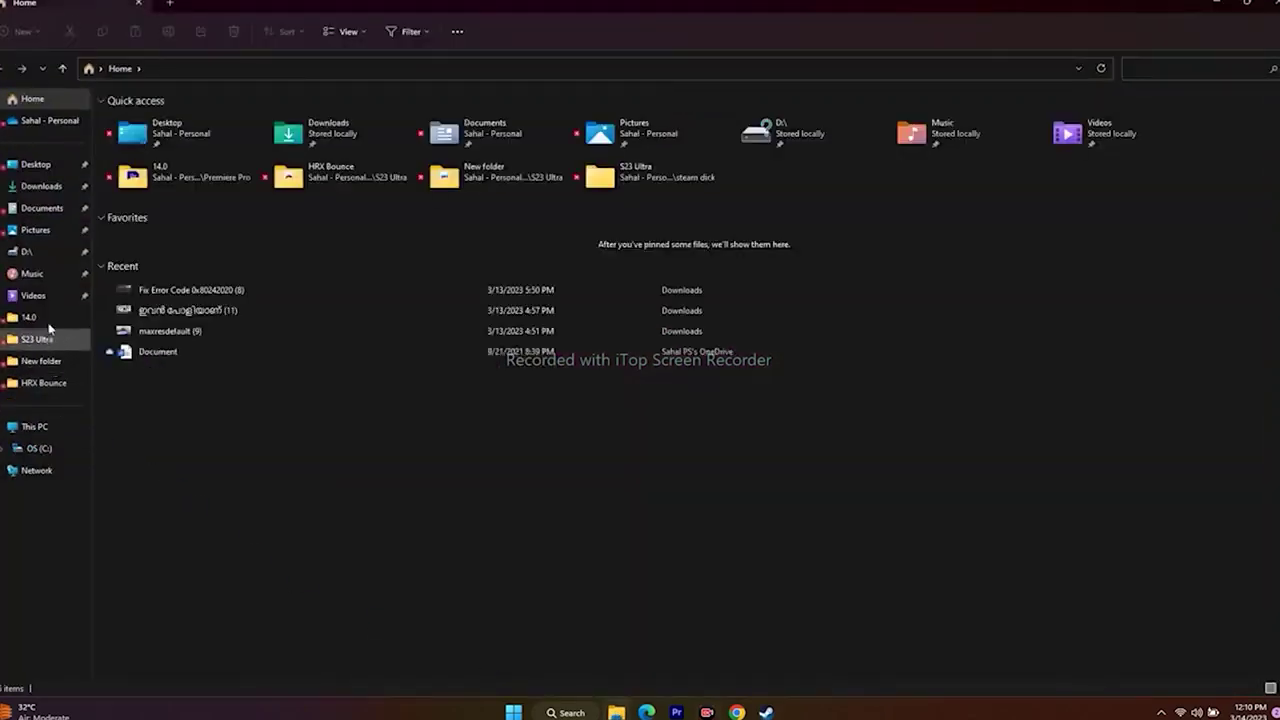
pyautogui.click(44, 208)
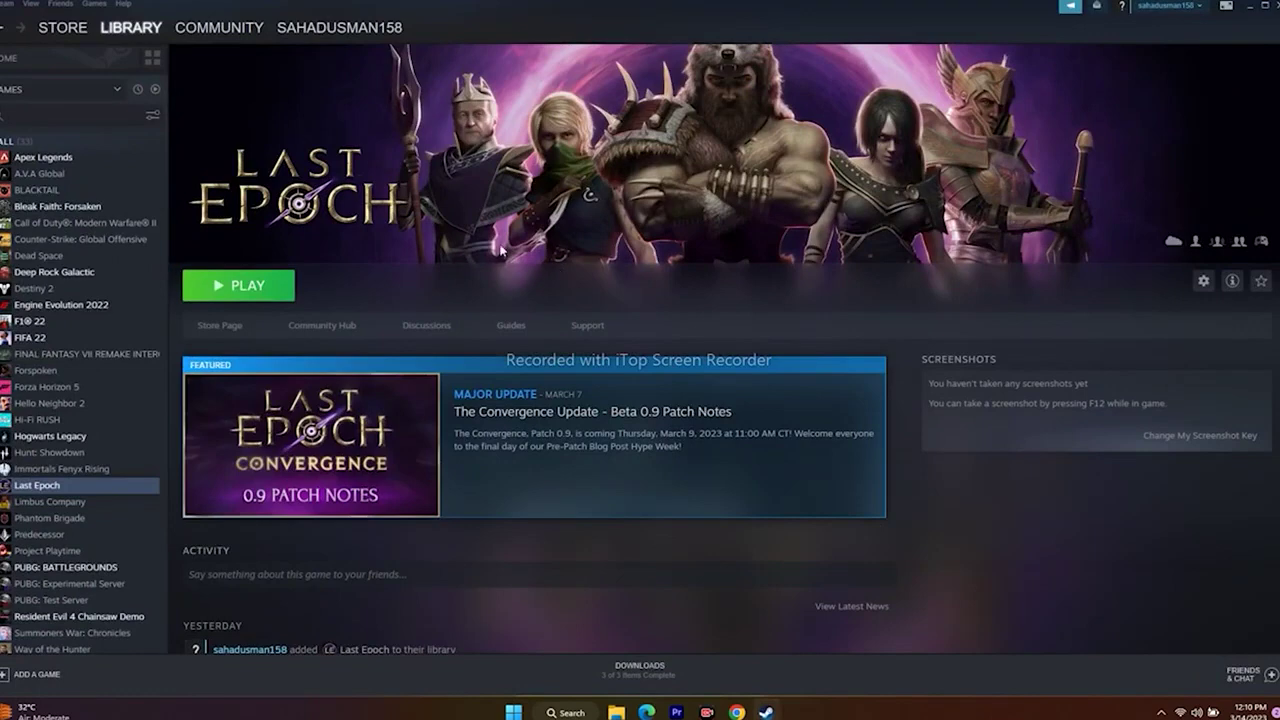
# - Open Control Panel through a Windows search and bring up the apps allowed through Windows Defender Firewall
pyautogui.click(1251, 6)
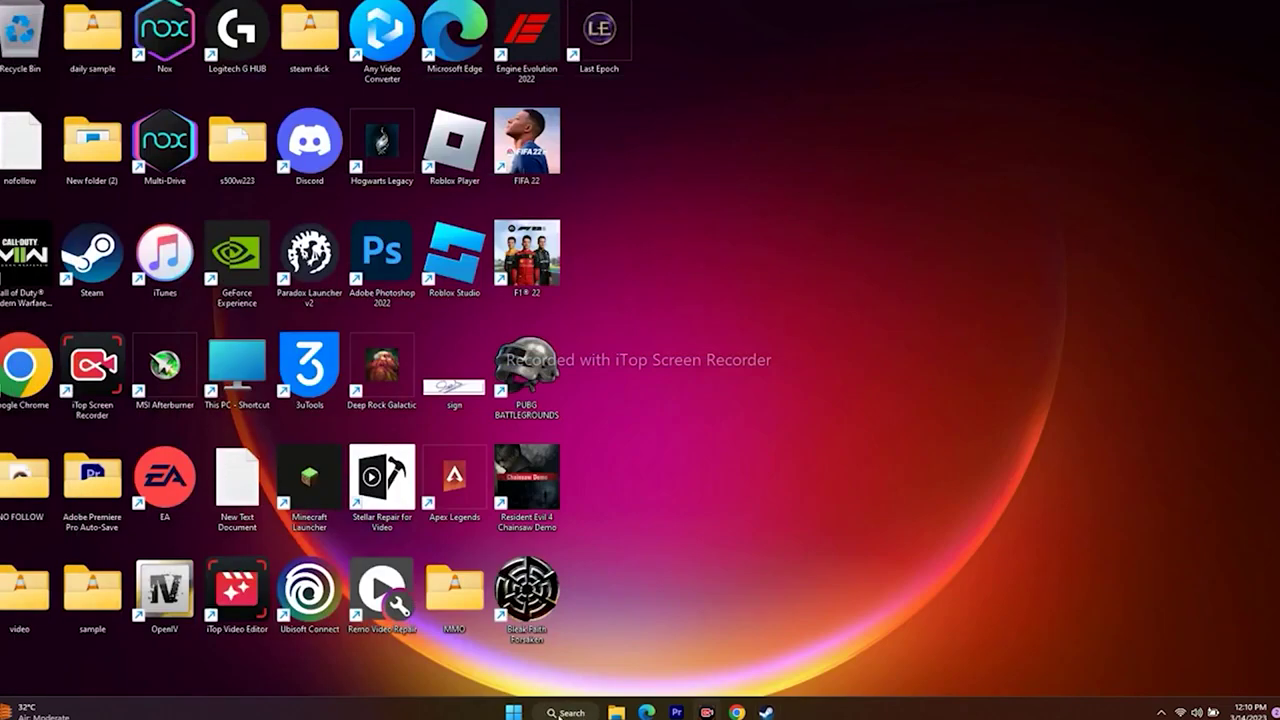
pyautogui.click(552, 713)
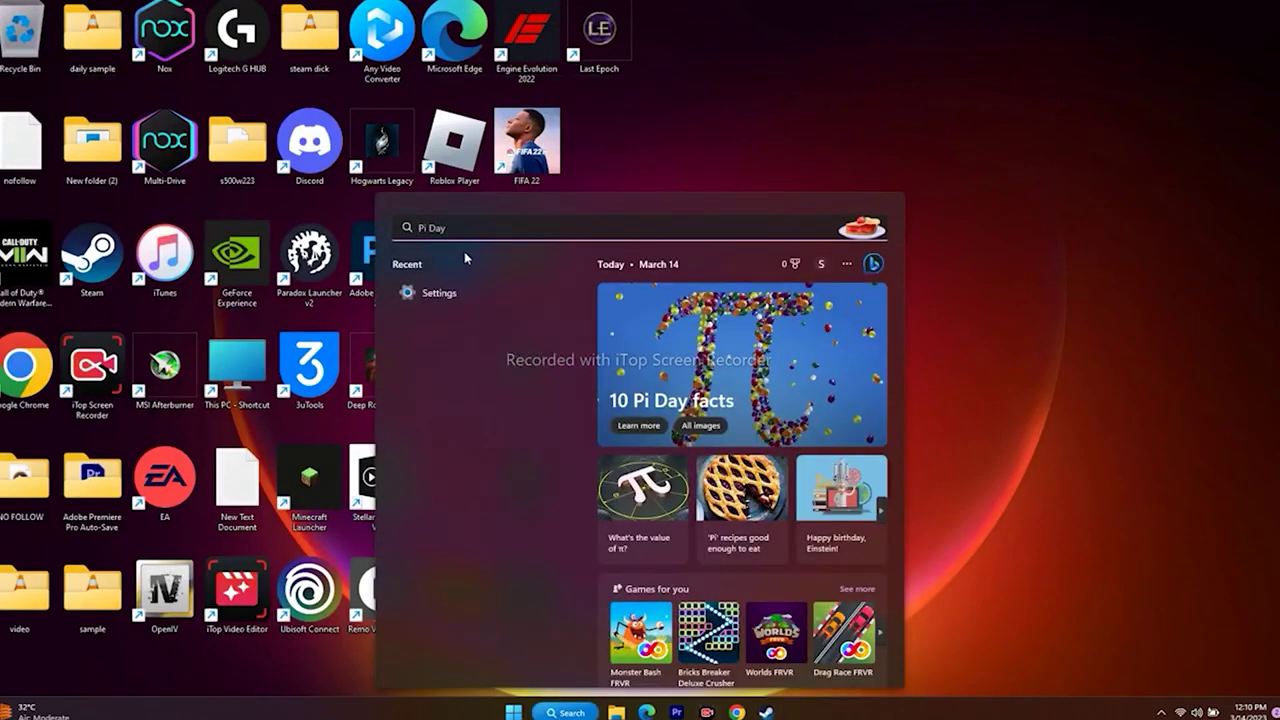
pyautogui.write('contr')
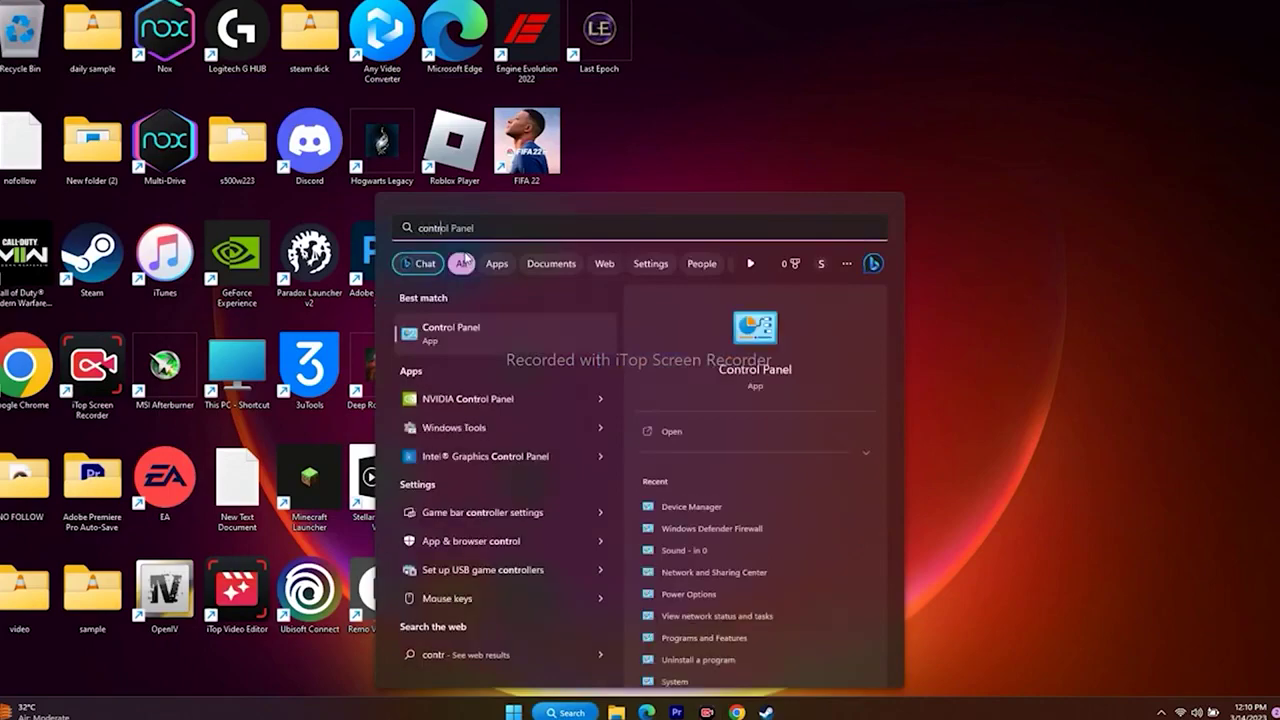
pyautogui.click(495, 334)
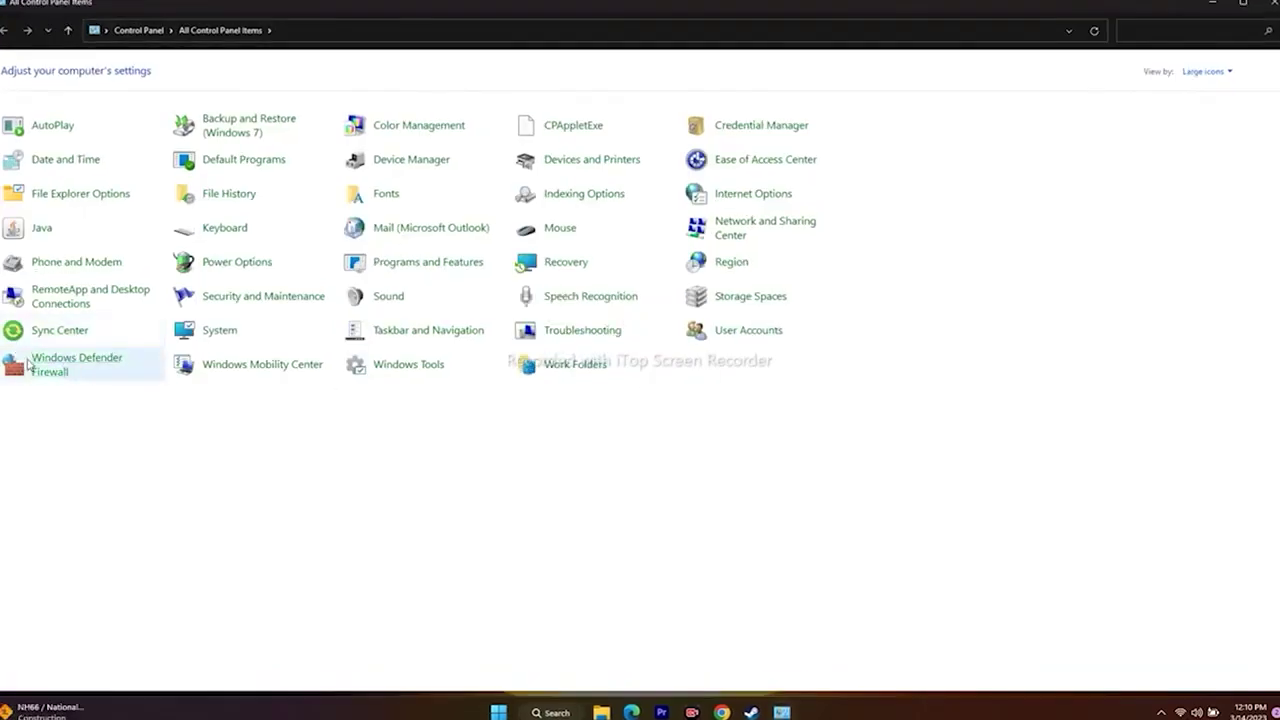
pyautogui.click(53, 366)
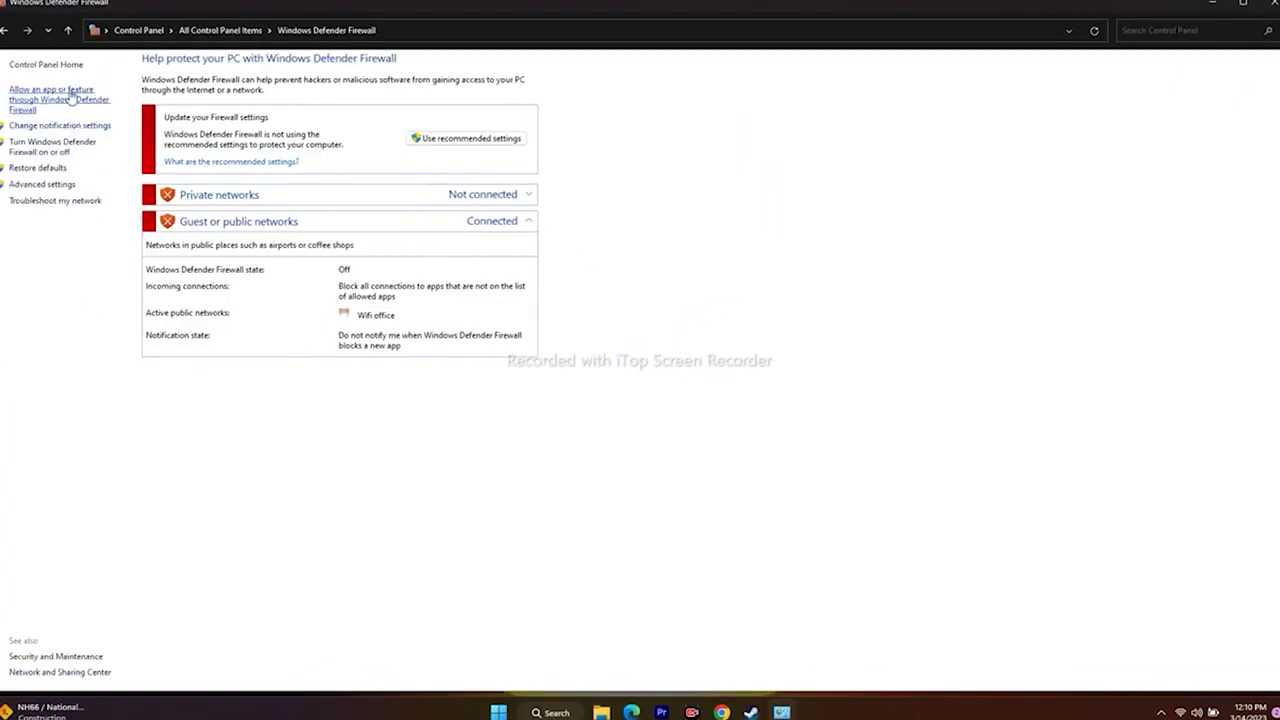
pyautogui.click(40, 101)
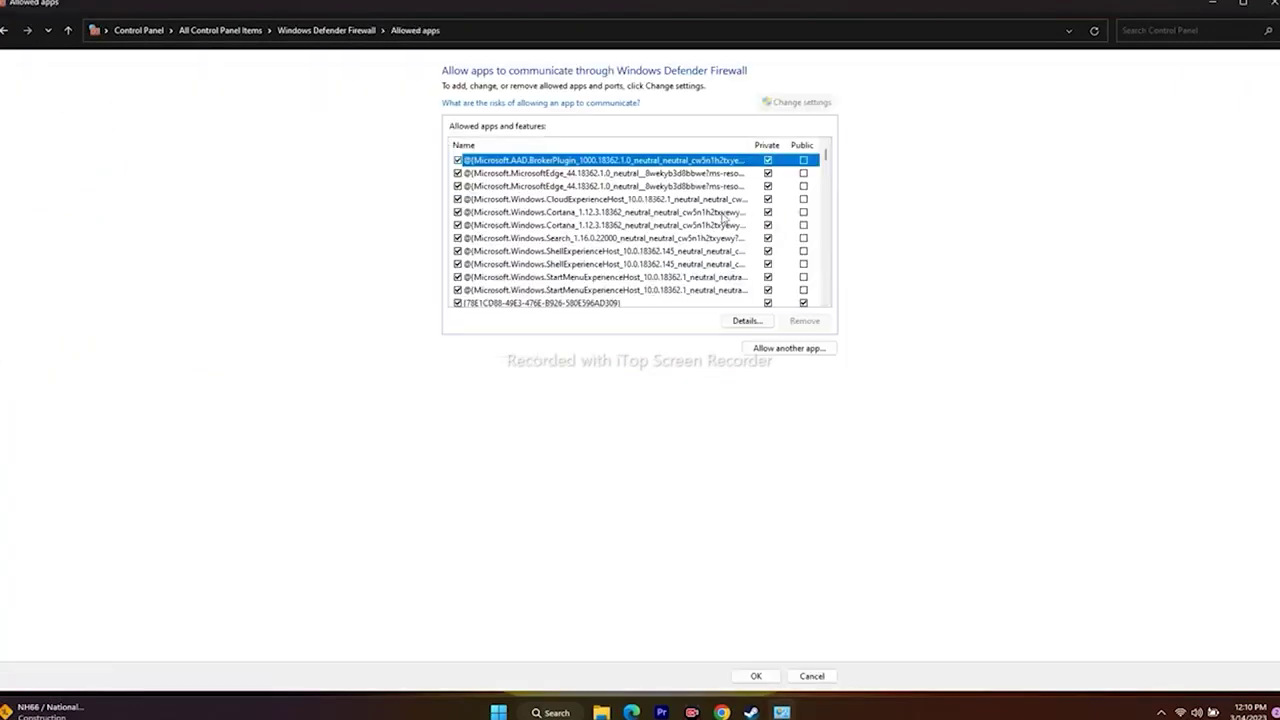
# - Look through the firewall's allowed apps and features for Last Epoch and its private and public network permissions
pyautogui.scroll(-12, 732, 218)
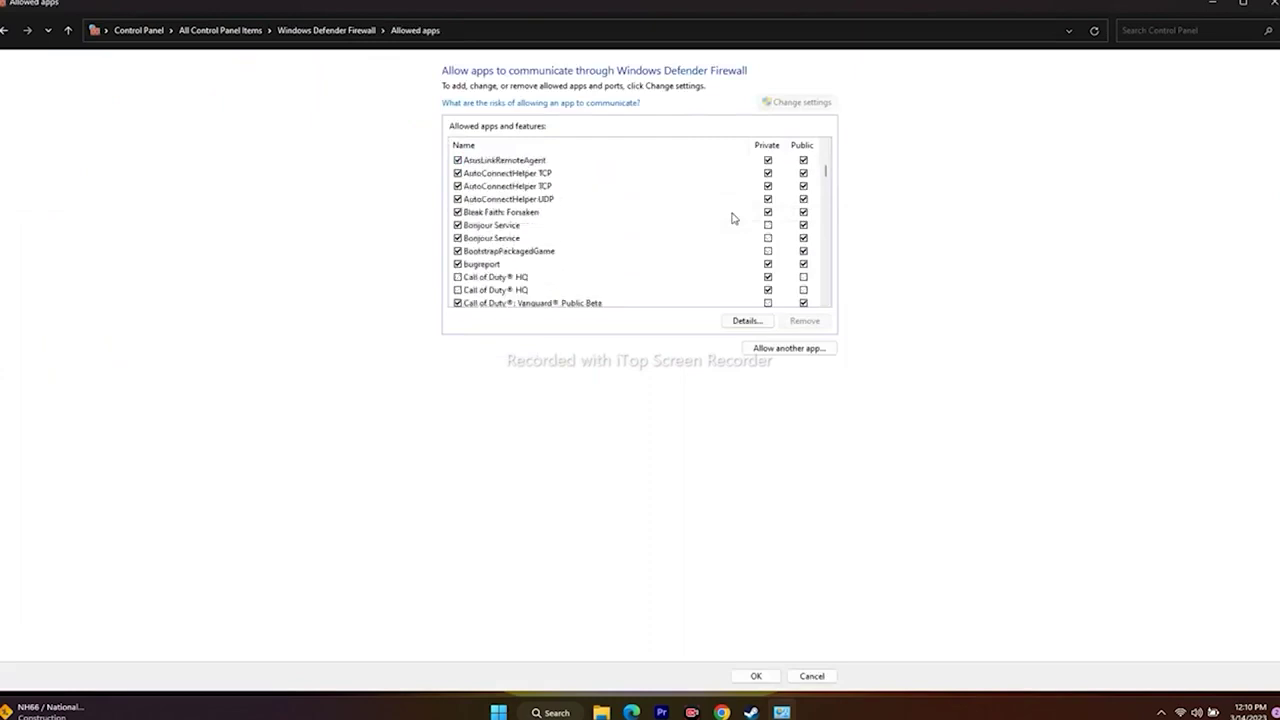
pyautogui.scroll(-12, 732, 218)
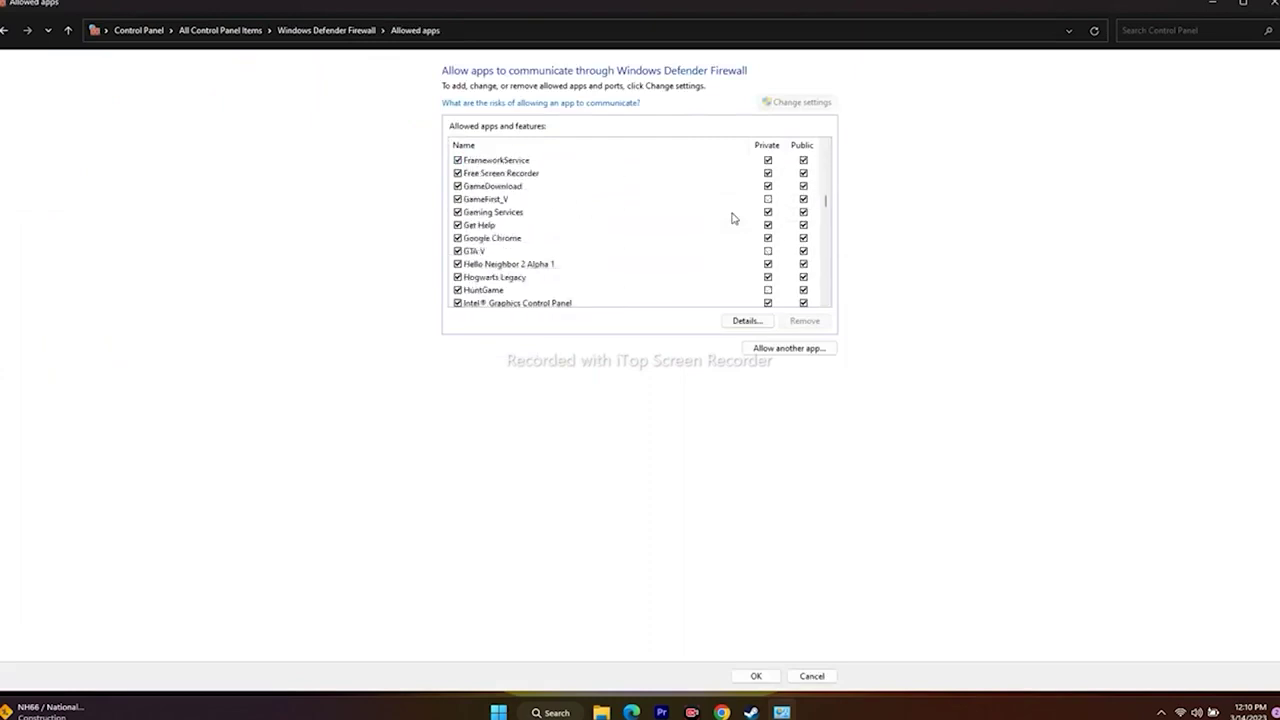
pyautogui.scroll(-12, 732, 218)
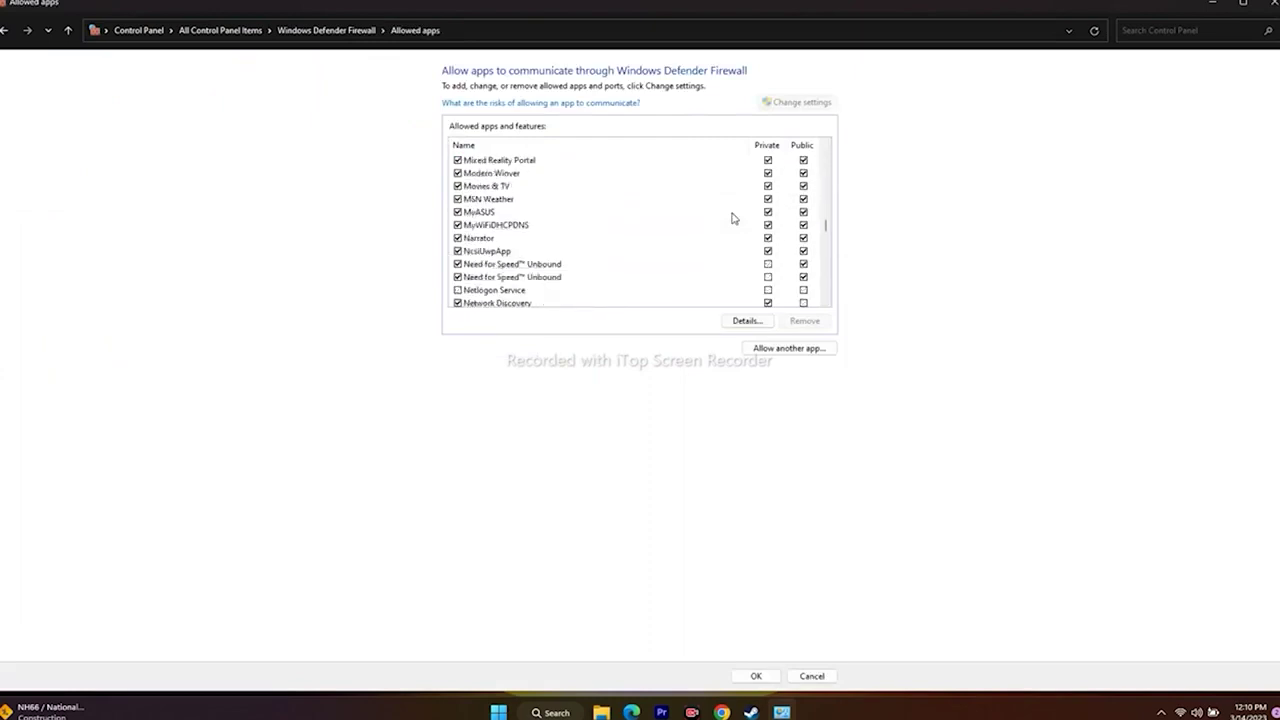
pyautogui.scroll(-12, 732, 218)
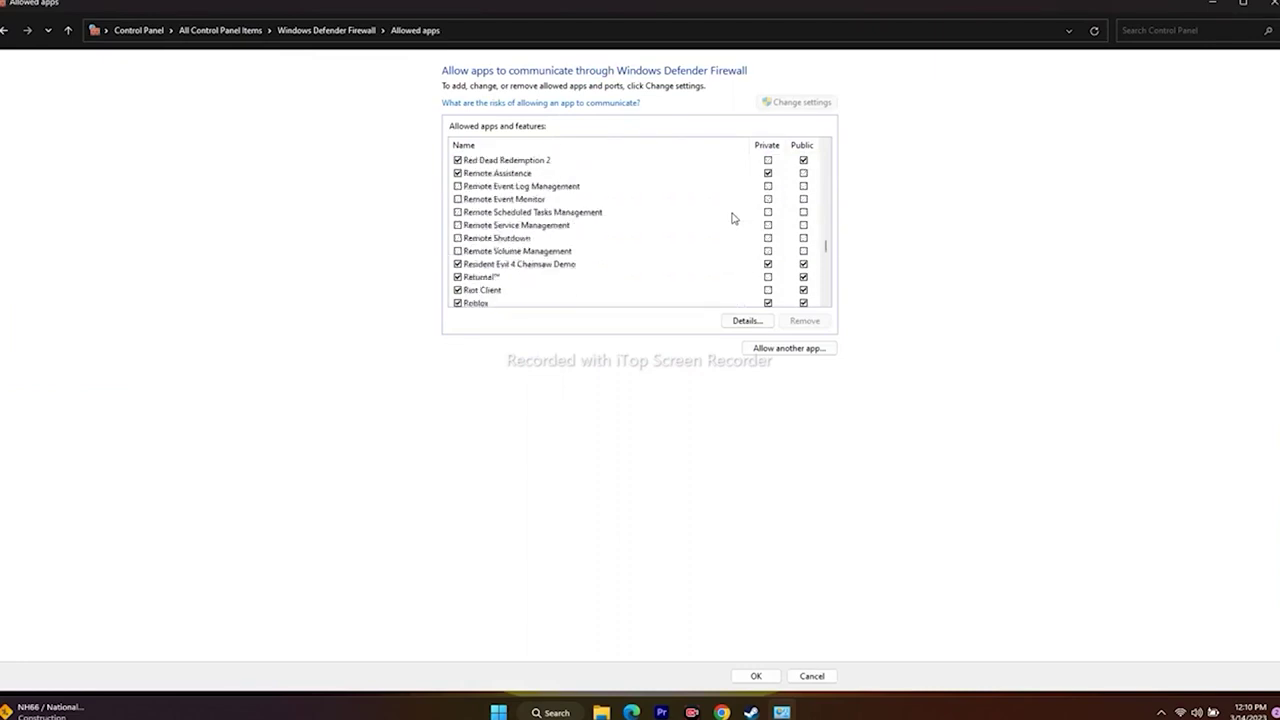
pyautogui.scroll(-12, 732, 218)
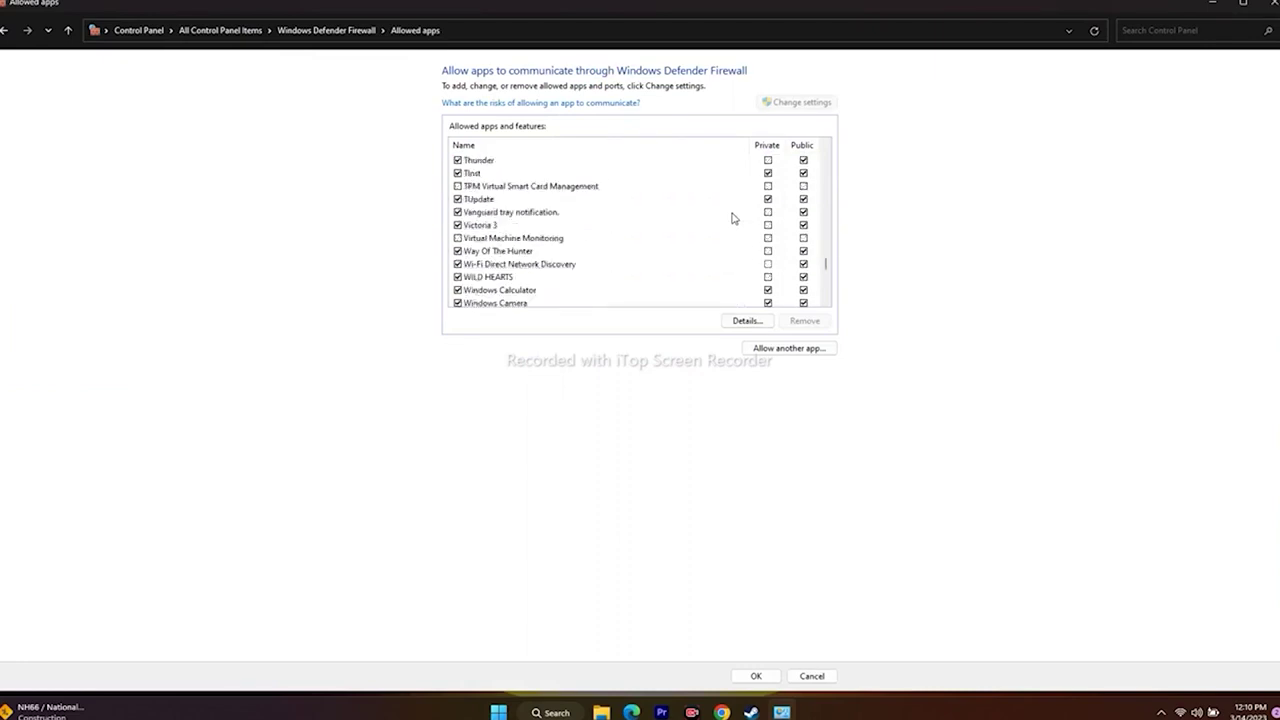
pyautogui.scroll(-8, 732, 218)
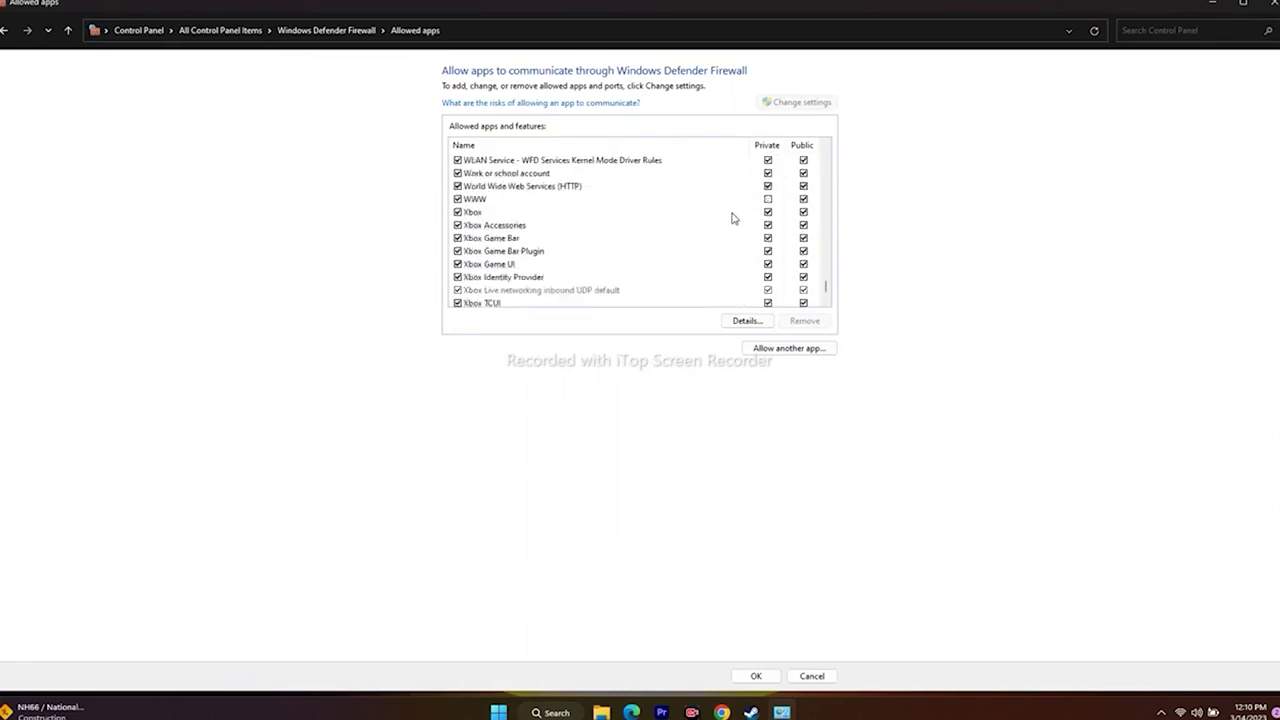
pyautogui.scroll(15, 732, 218)
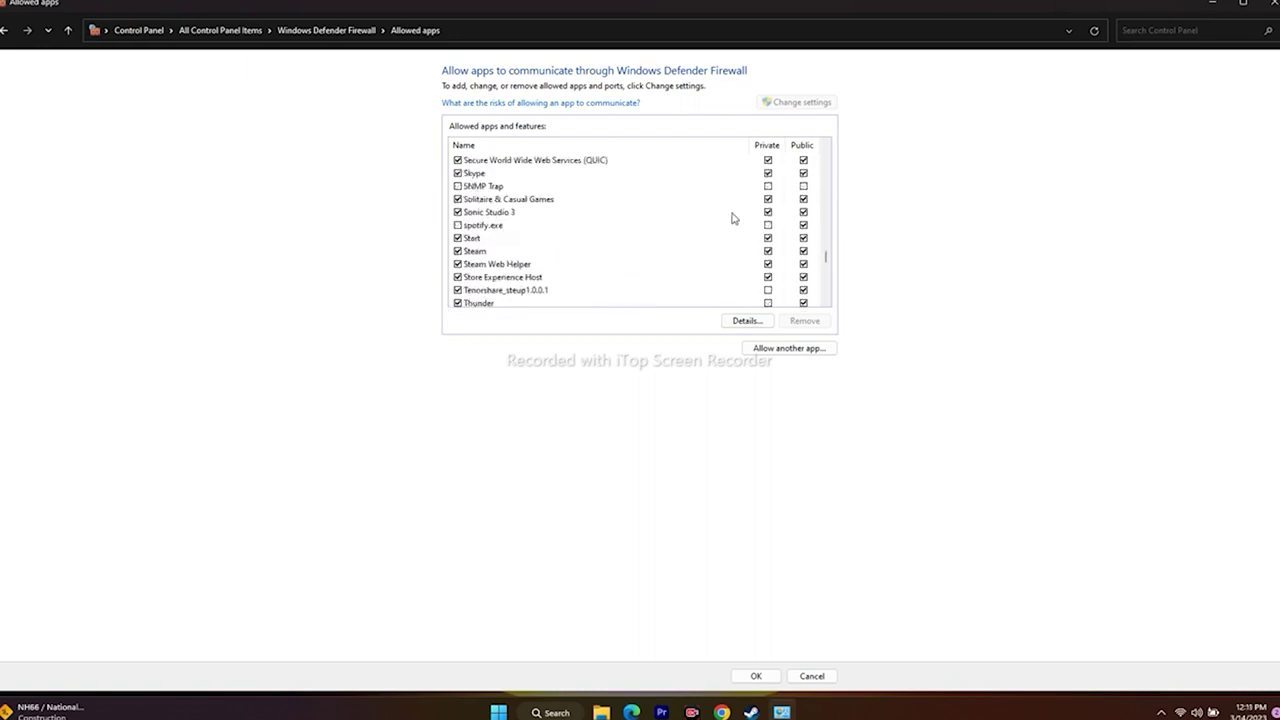
pyautogui.scroll(7, 732, 218)
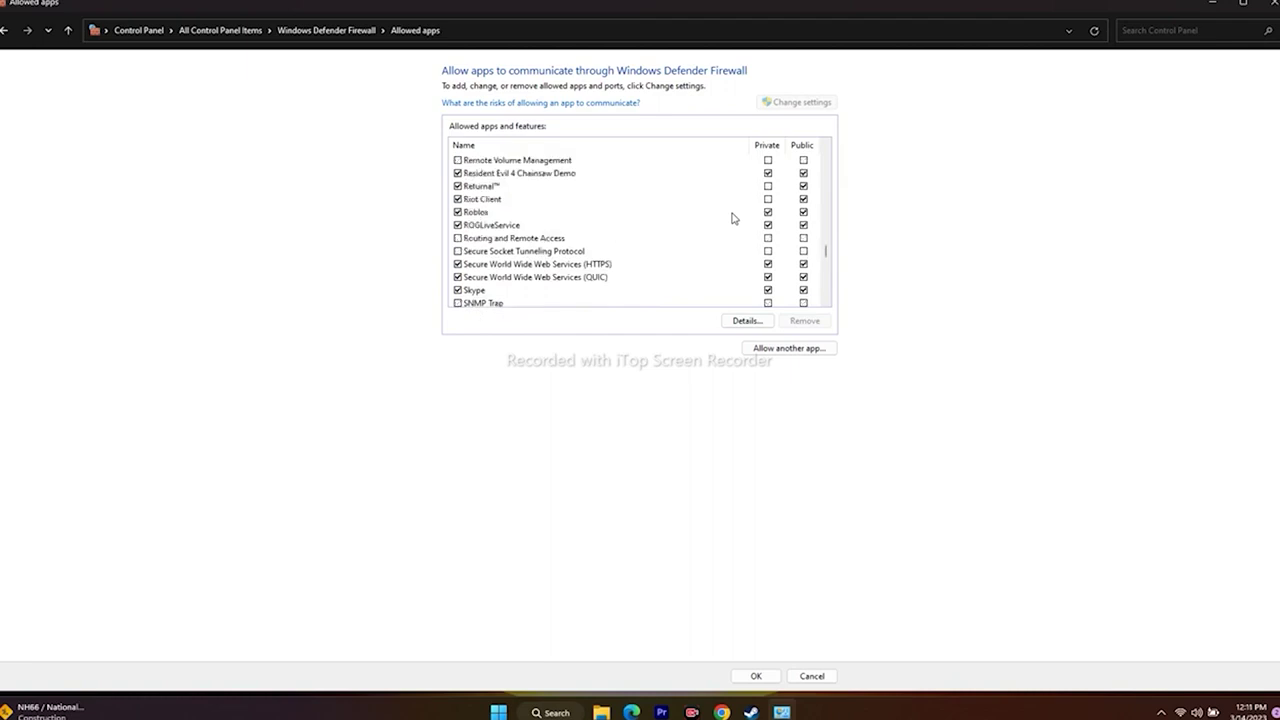
pyautogui.scroll(7, 732, 218)
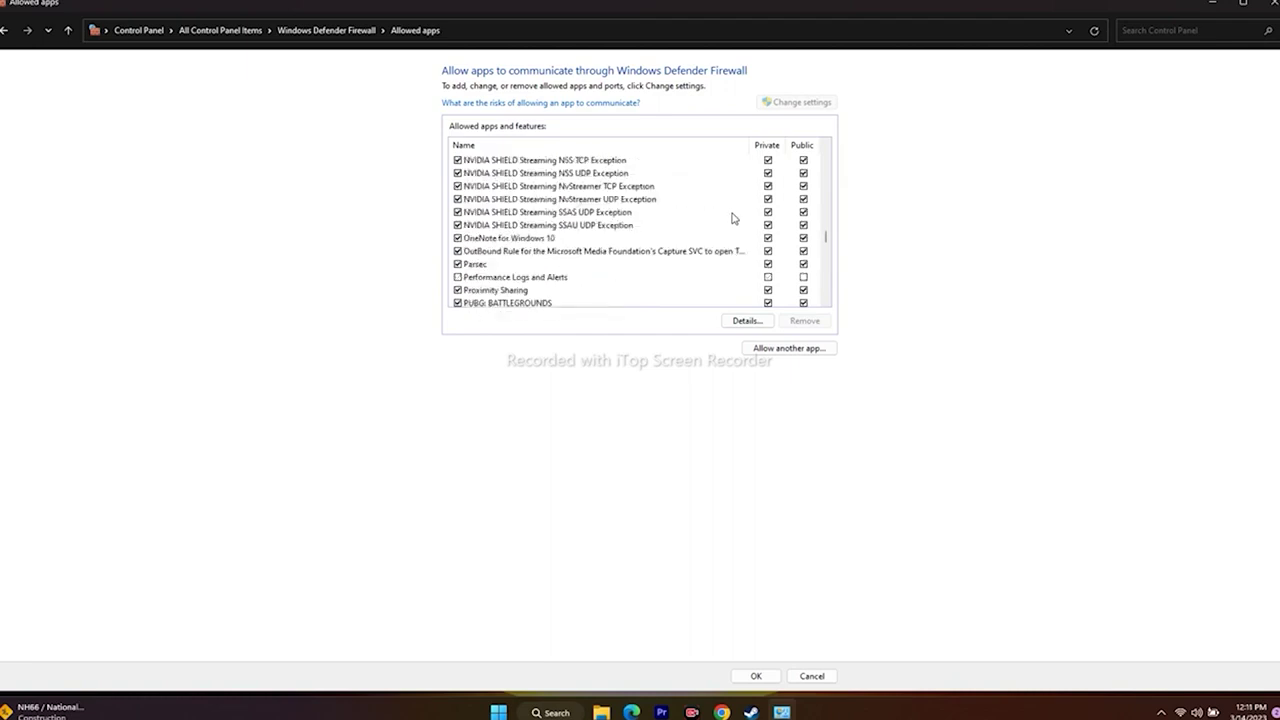
pyautogui.scroll(7, 732, 218)
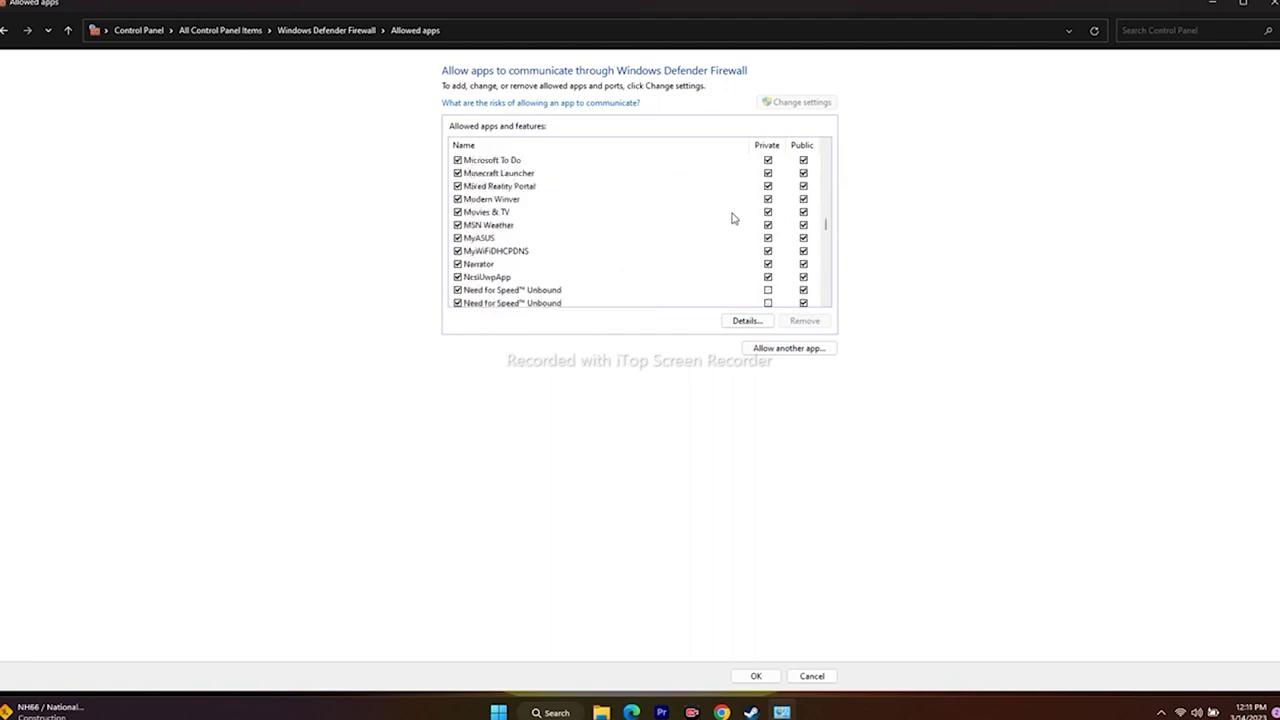
pyautogui.scroll(2, 732, 218)
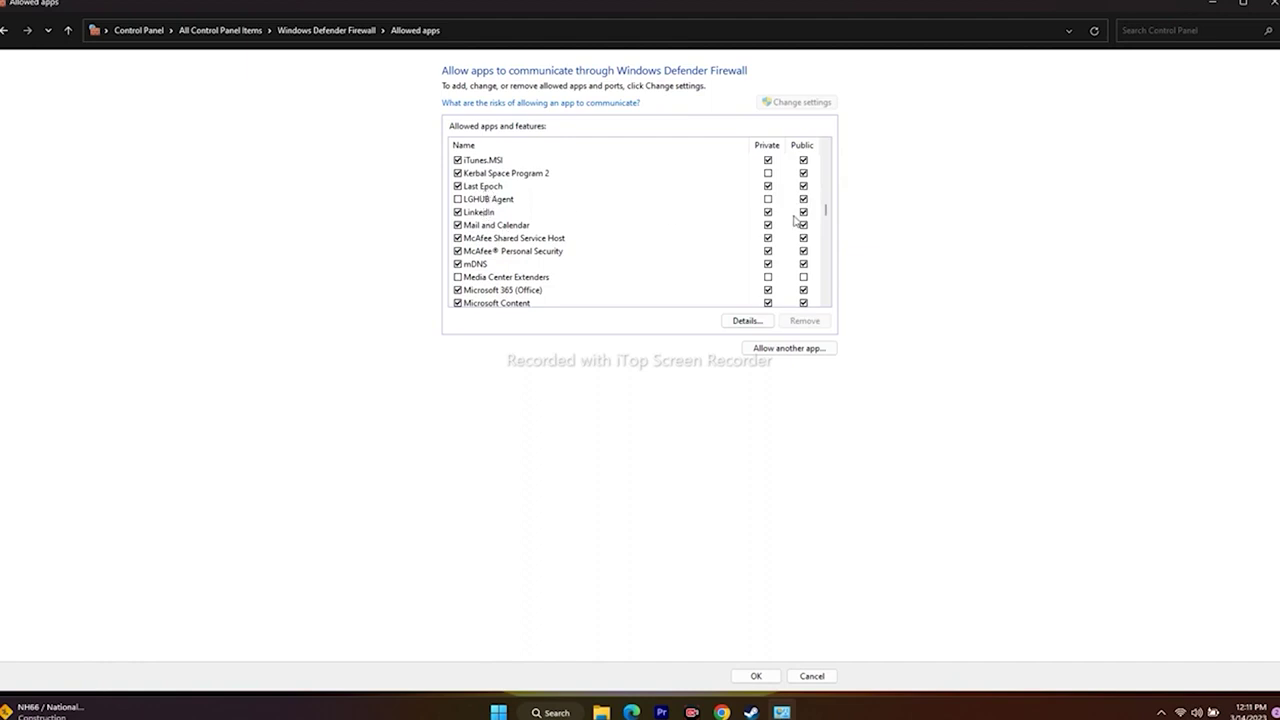
# - Start allowing another app through the firewall and browse to the Steam folder in C:\Program Files (x86)
pyautogui.click(785, 349)
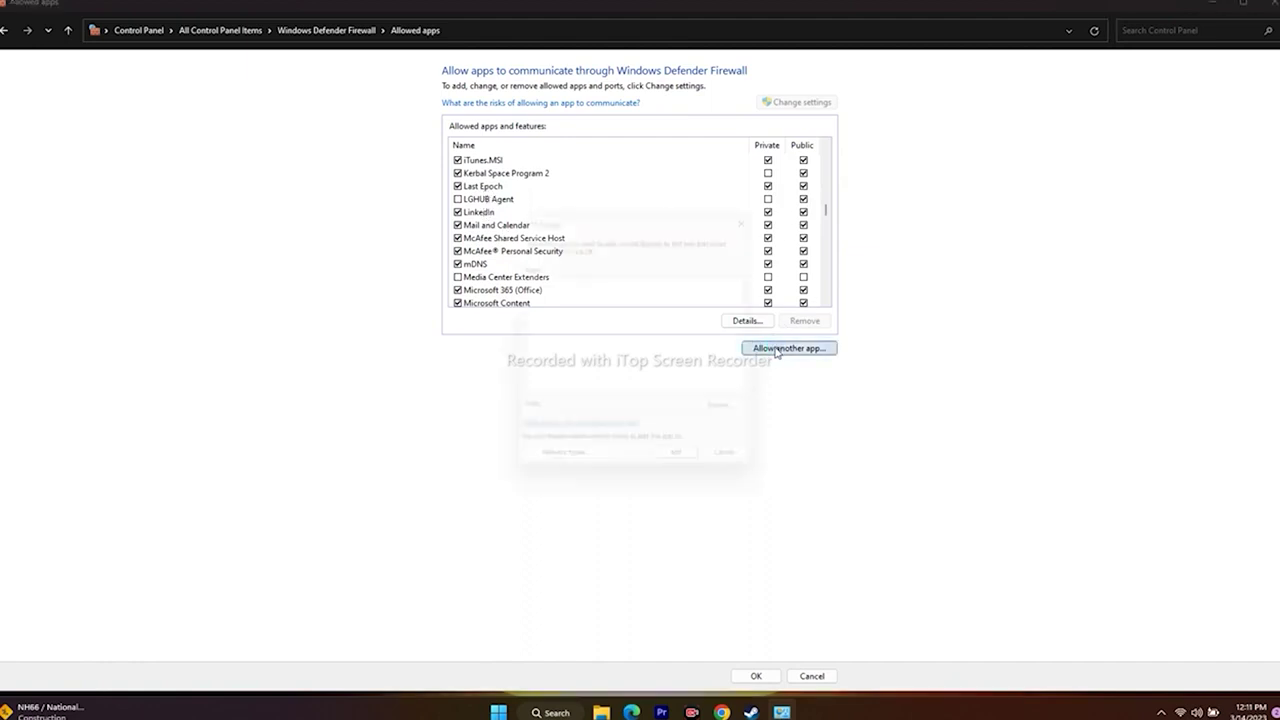
pyautogui.click(744, 418)
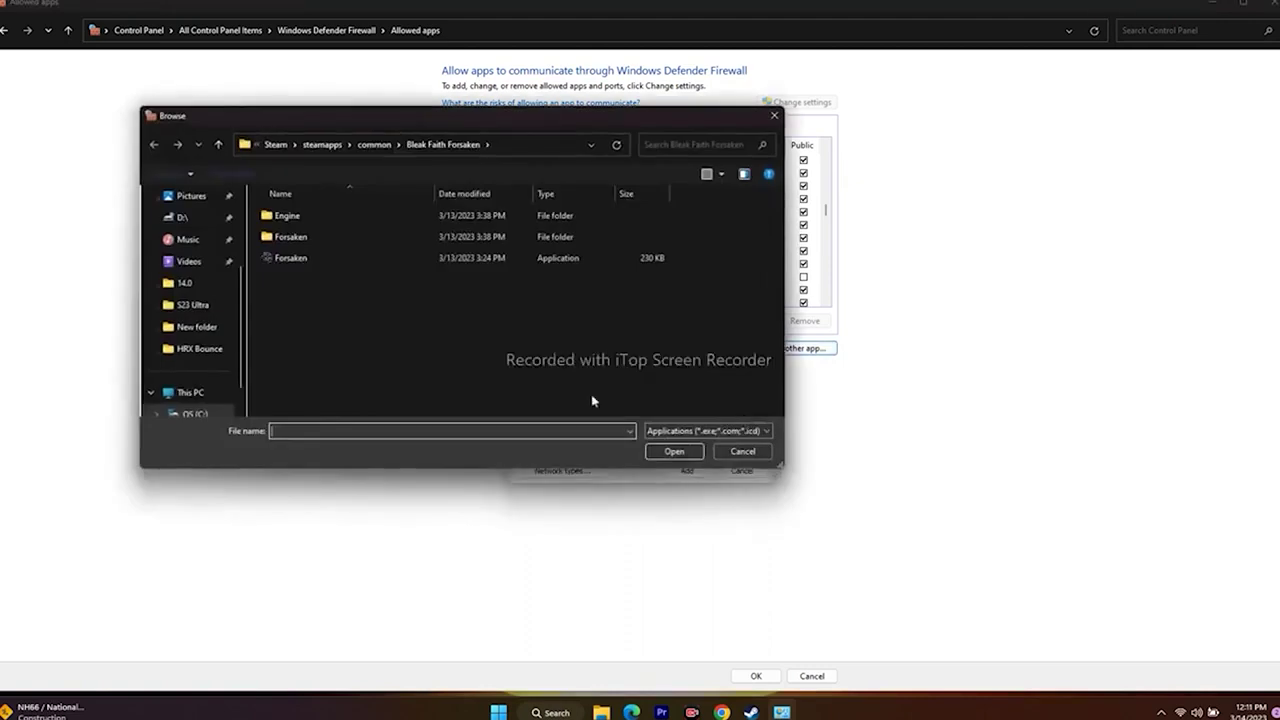
pyautogui.click(217, 399)
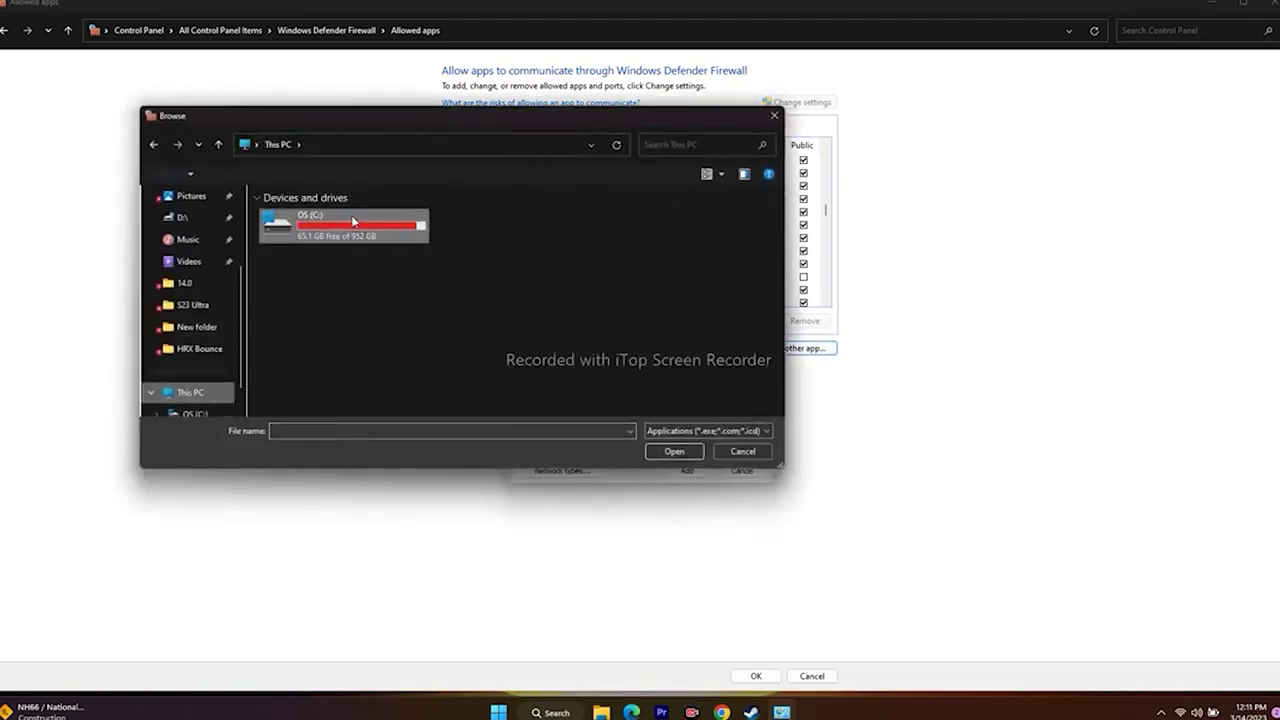
pyautogui.doubleClick(330, 231)
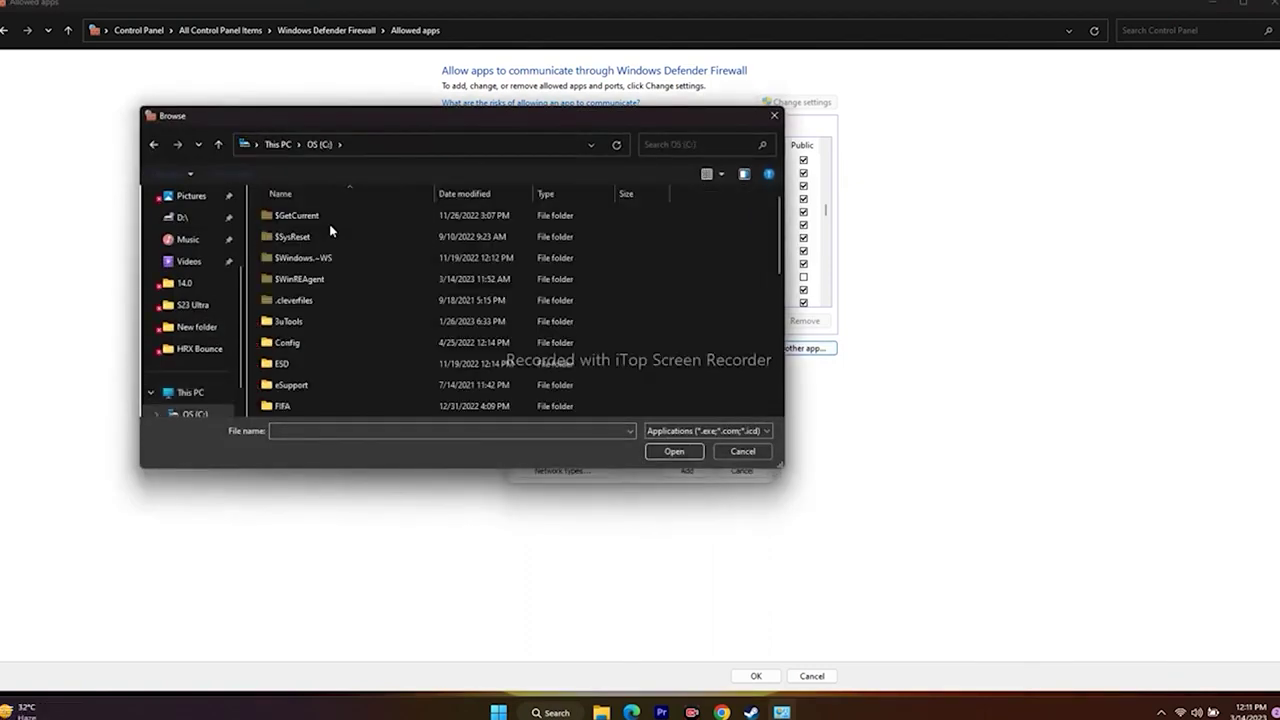
pyautogui.scroll(-5, 331, 315)
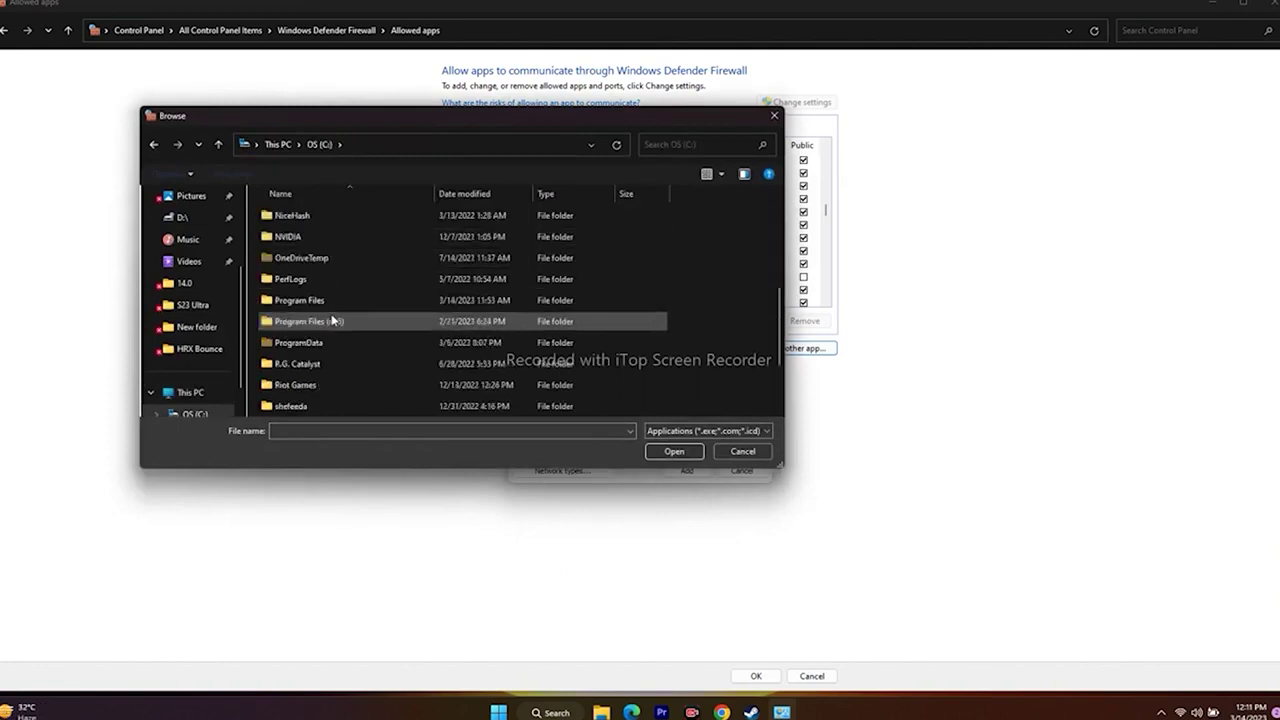
pyautogui.doubleClick(350, 325)
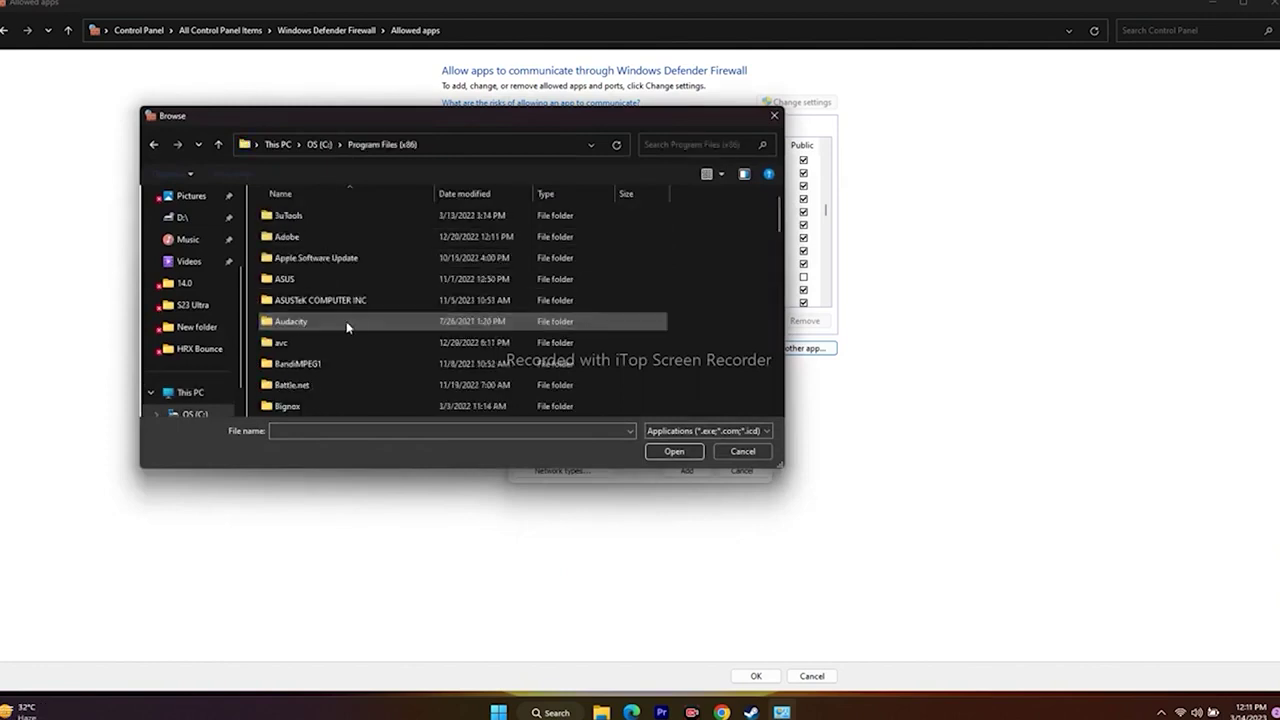
pyautogui.scroll(-5, 330, 255)
pyautogui.scroll(-12, 330, 255)
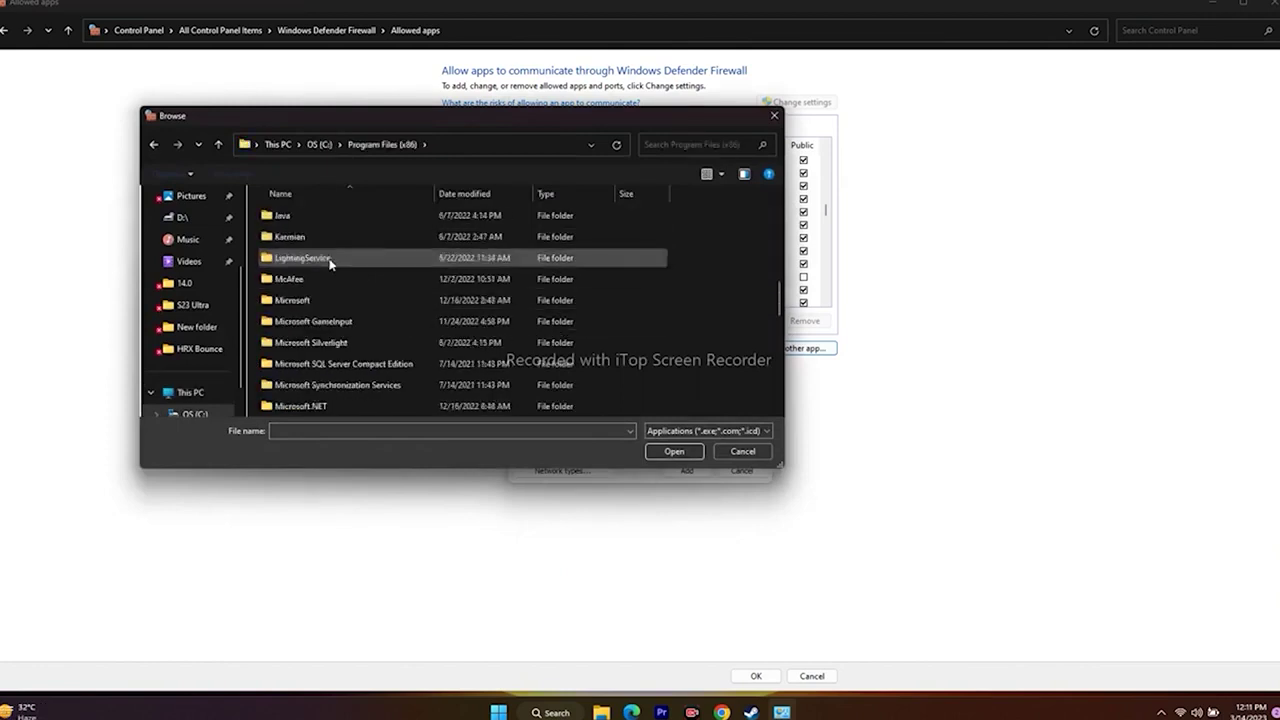
pyautogui.doubleClick(297, 342)
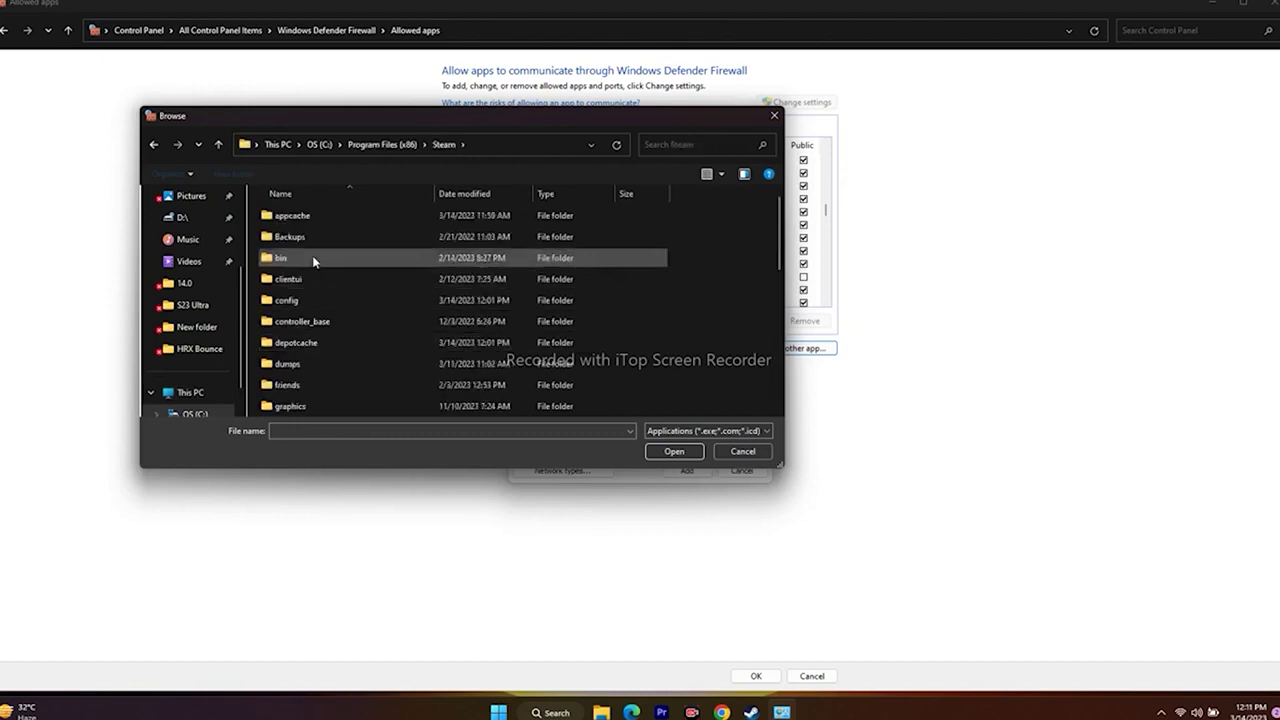
# - Choose the Last Epoch application from steamapps\common\Last Epoch as the app to allow
pyautogui.scroll(-4, 316, 254)
pyautogui.doubleClick(320, 334)
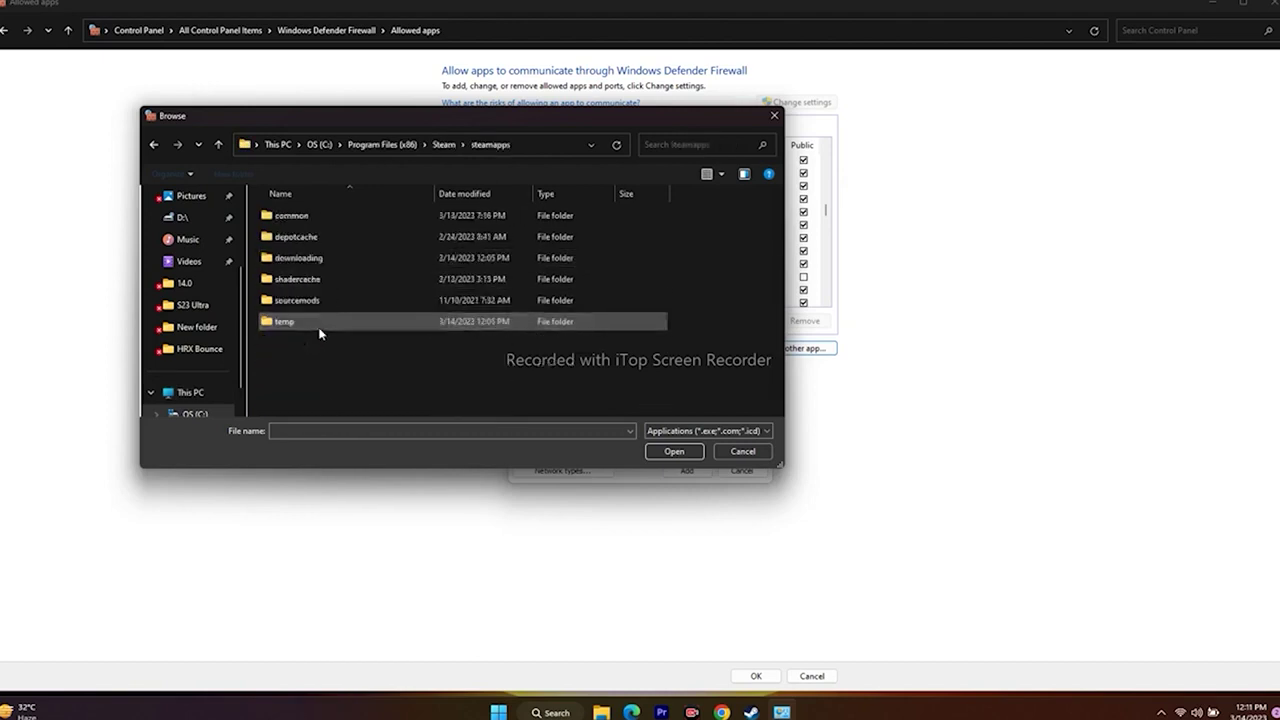
pyautogui.doubleClick(309, 221)
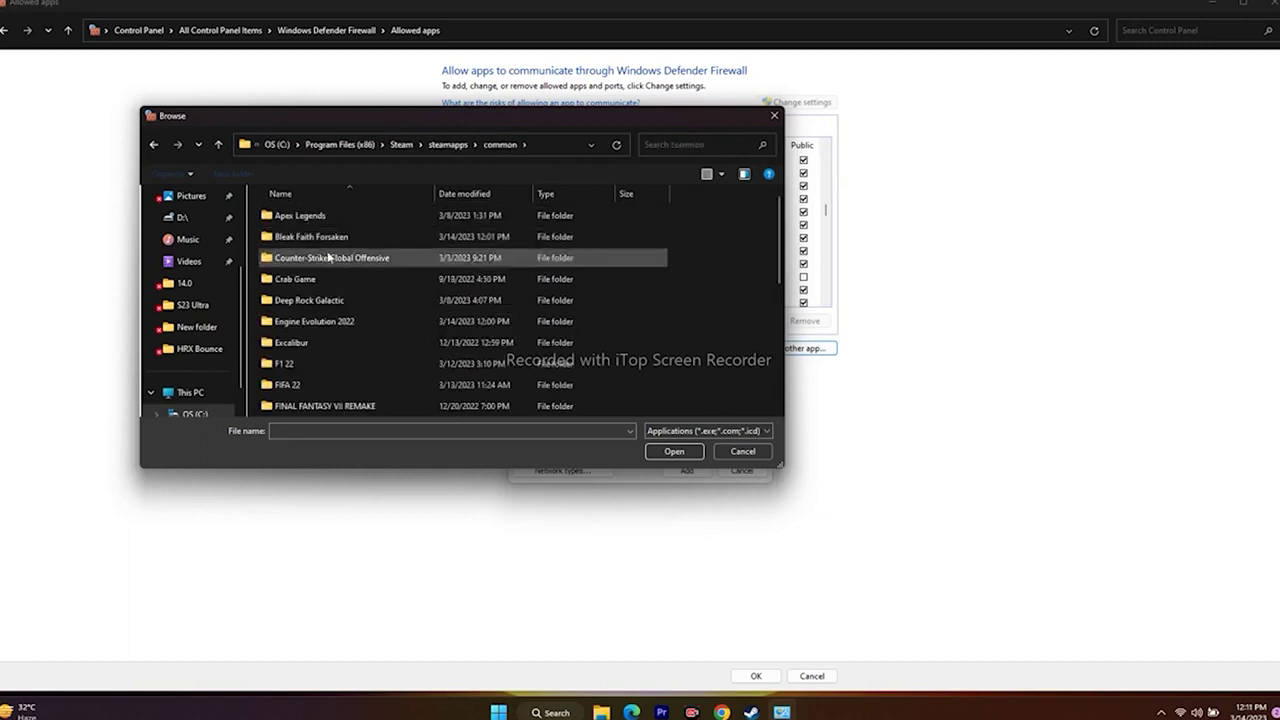
pyautogui.scroll(-5, 330, 255)
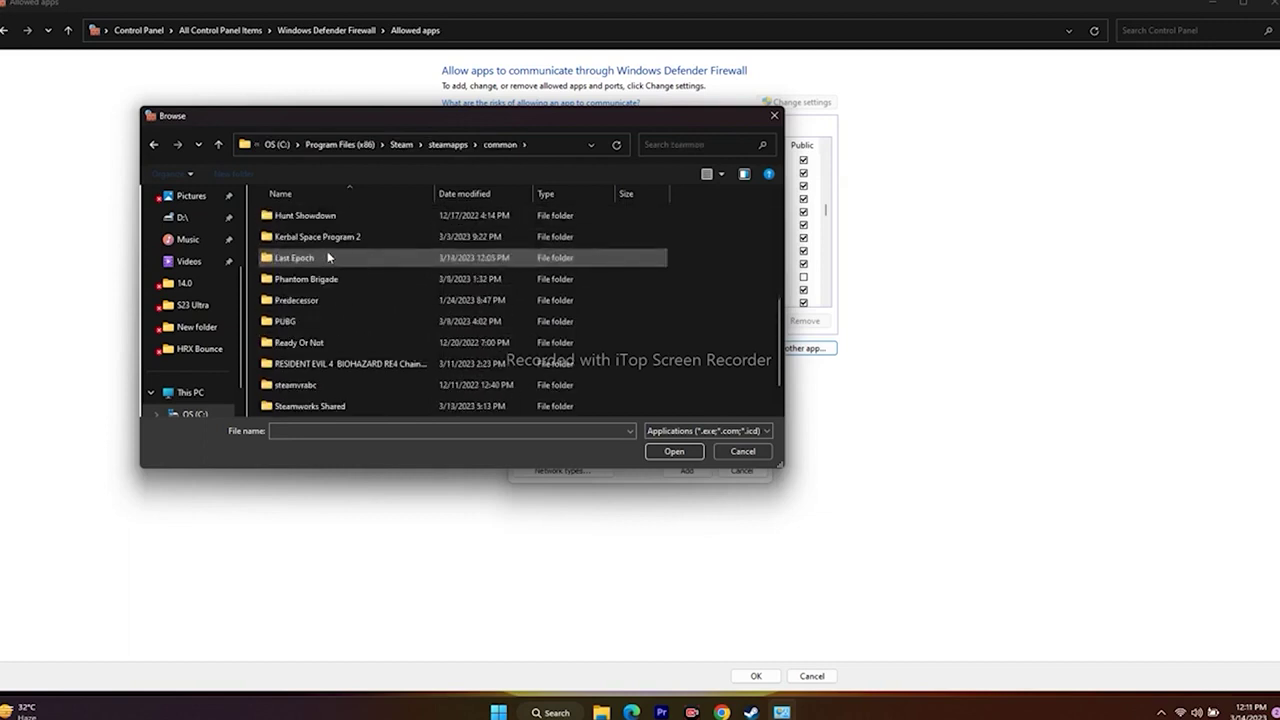
pyautogui.doubleClick(328, 257)
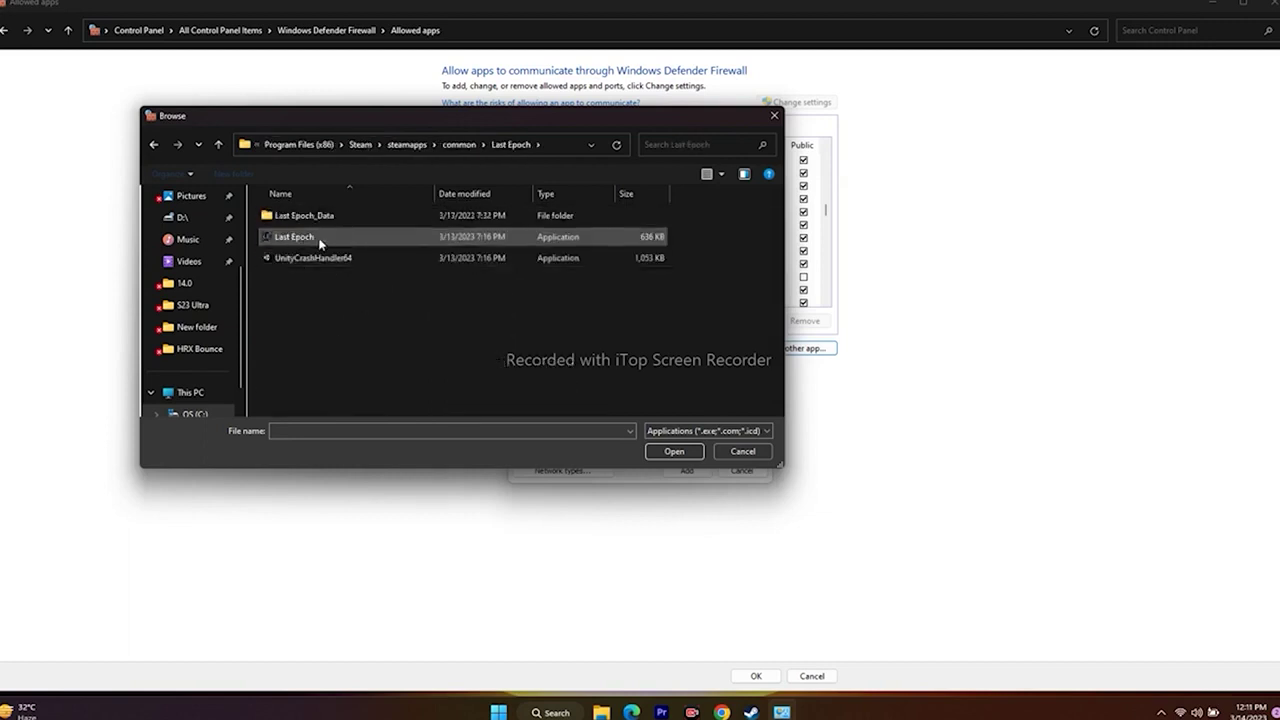
pyautogui.click(320, 240)
pyautogui.click(672, 453)
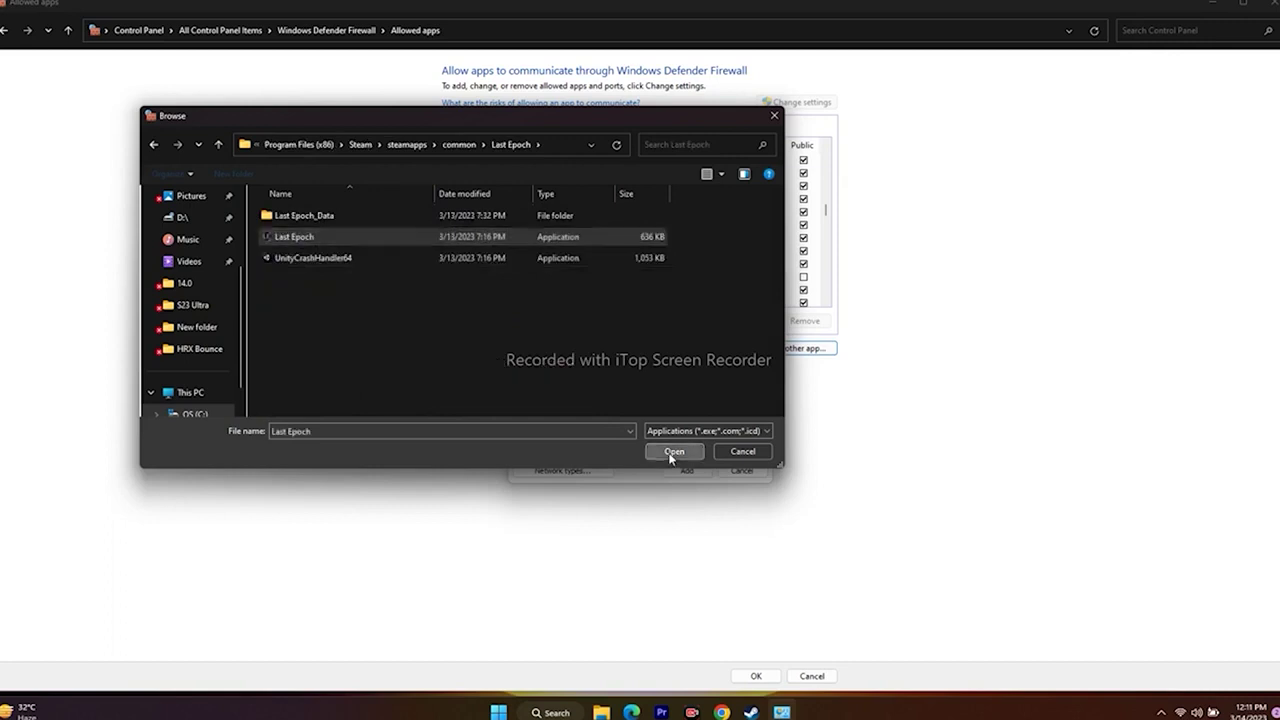
# - Try to add Last Epoch to the allowed apps, dismiss the dialogs and close the firewall window
pyautogui.click(687, 471)
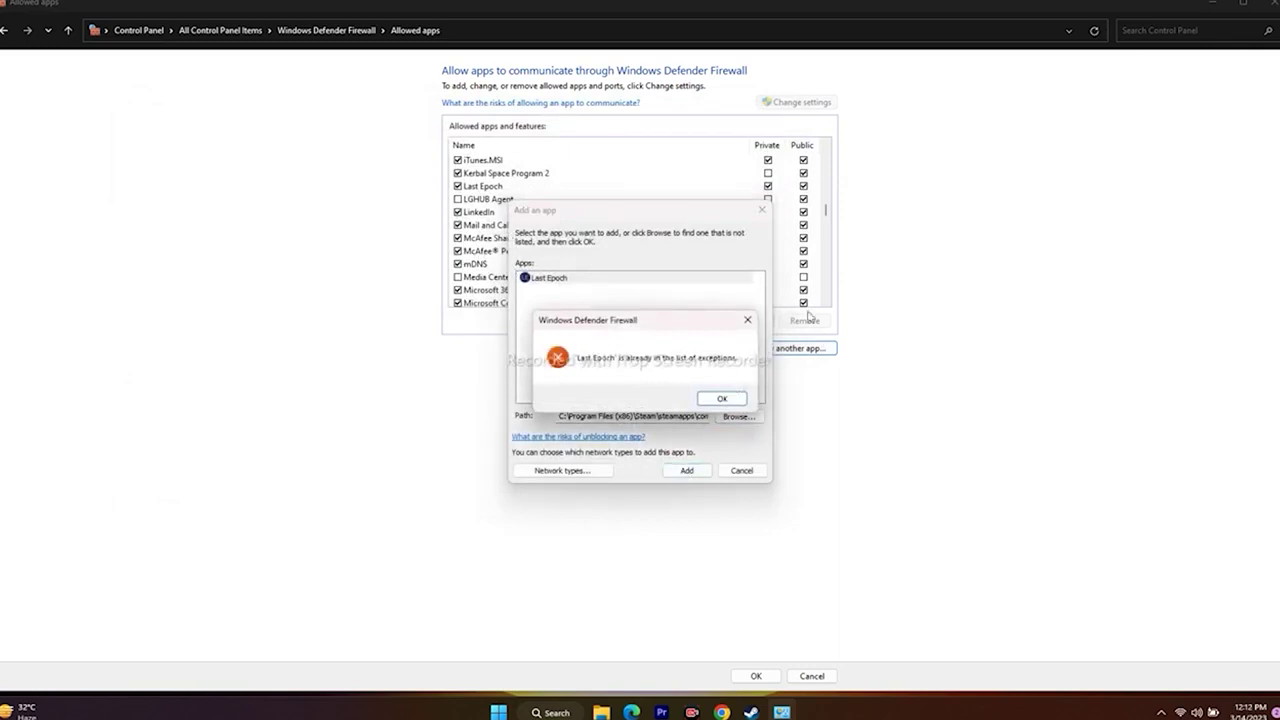
pyautogui.click(747, 320)
pyautogui.click(762, 210)
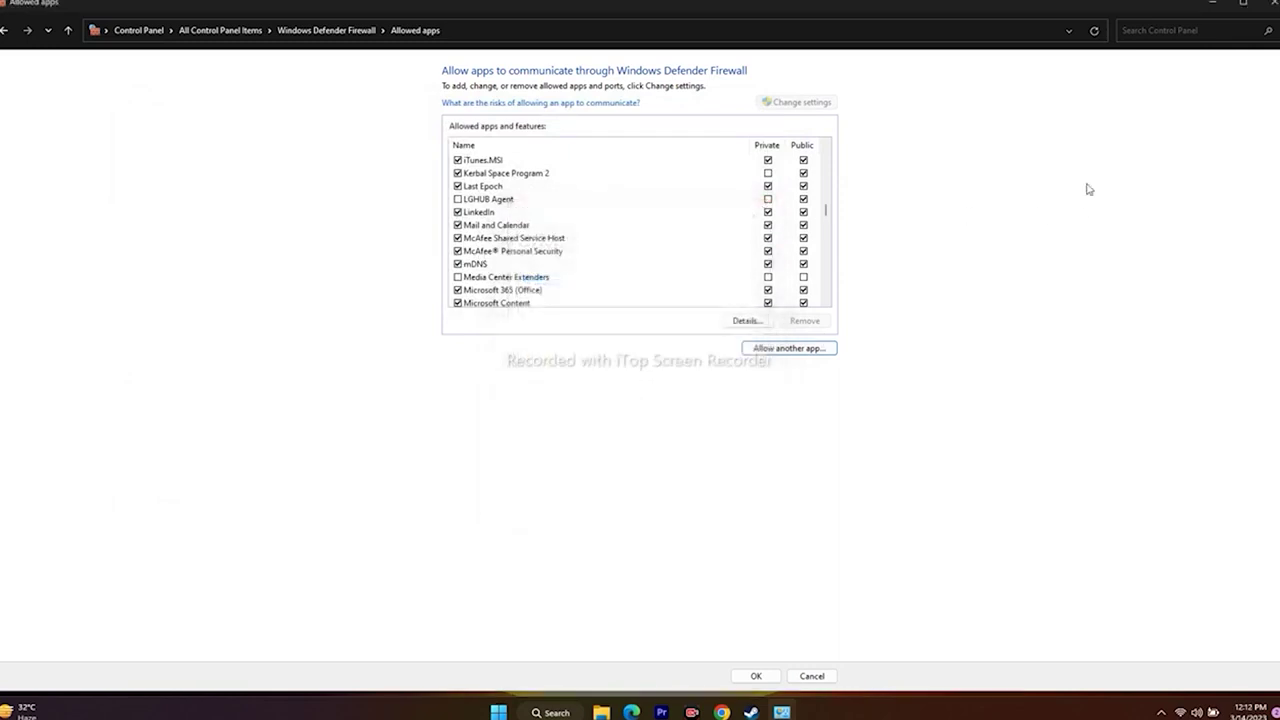
pyautogui.click(1272, 8)
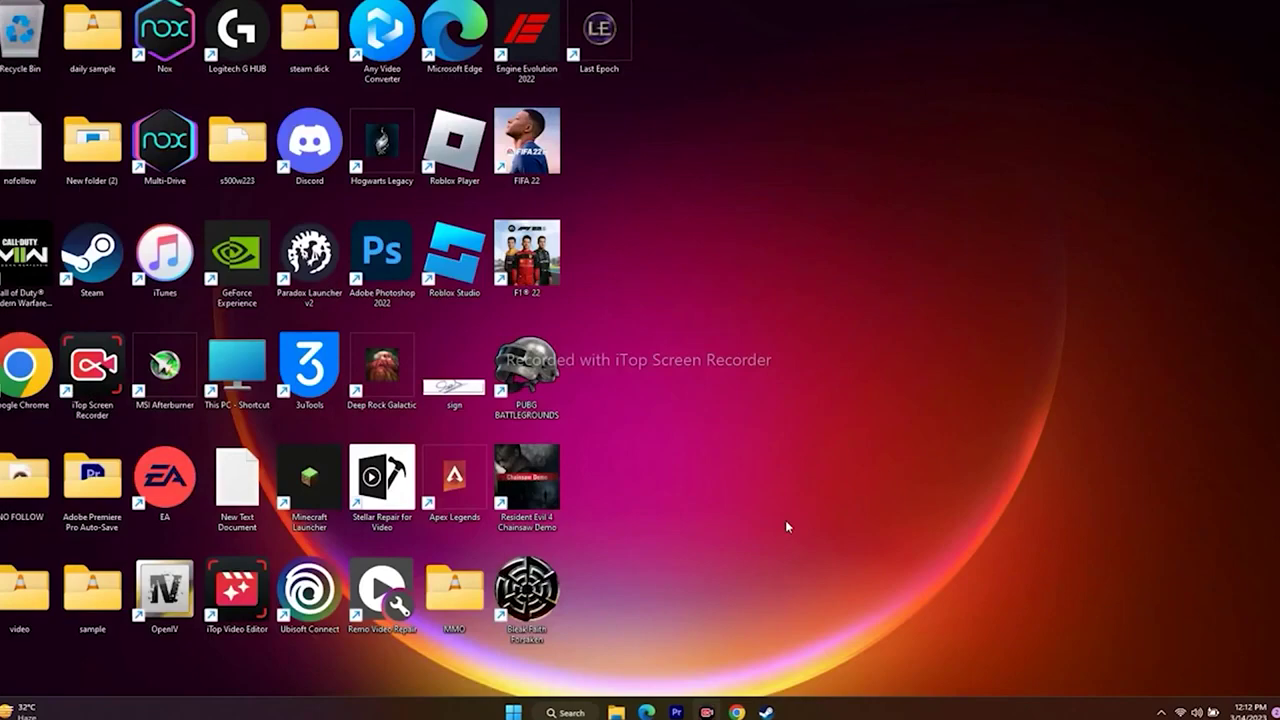
# - View Last Epoch's page in the Steam library and clear Steam from the desktop
pyautogui.click(766, 712)
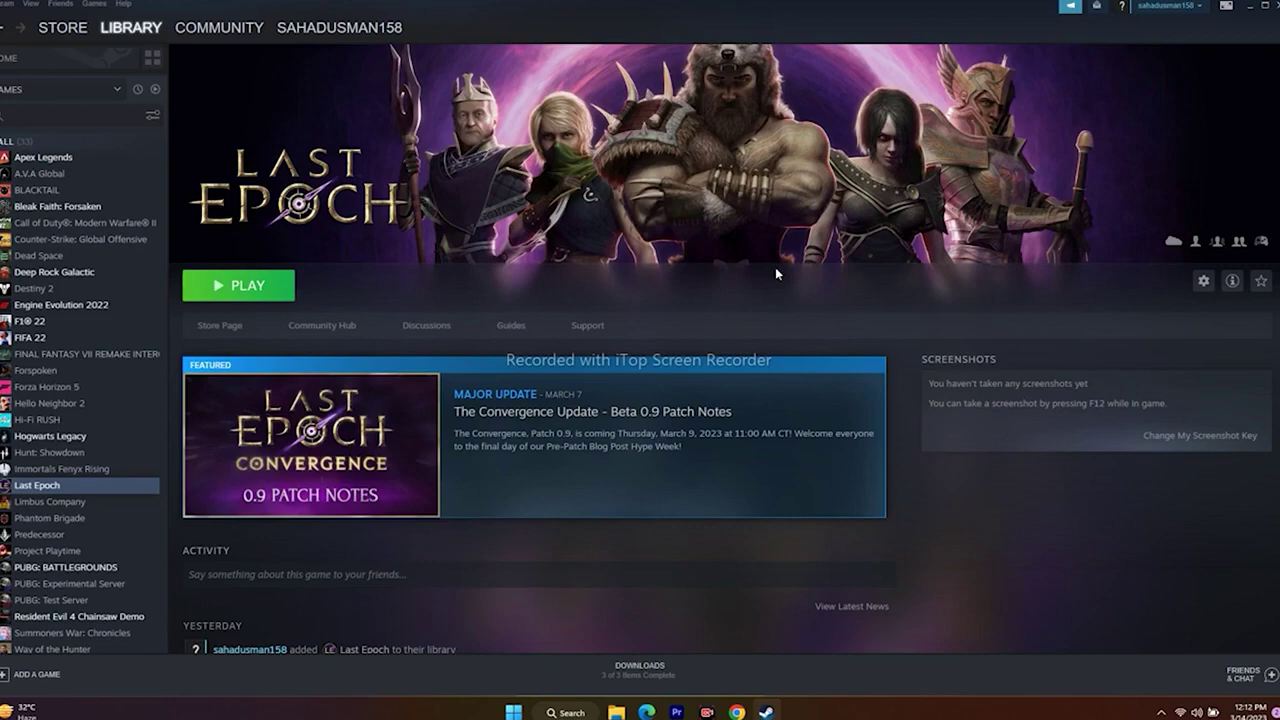
pyautogui.click(1248, 9)
# - Open System Configuration, view its services with all Microsoft services hidden, and close it without applying changes
pyautogui.click(567, 713)
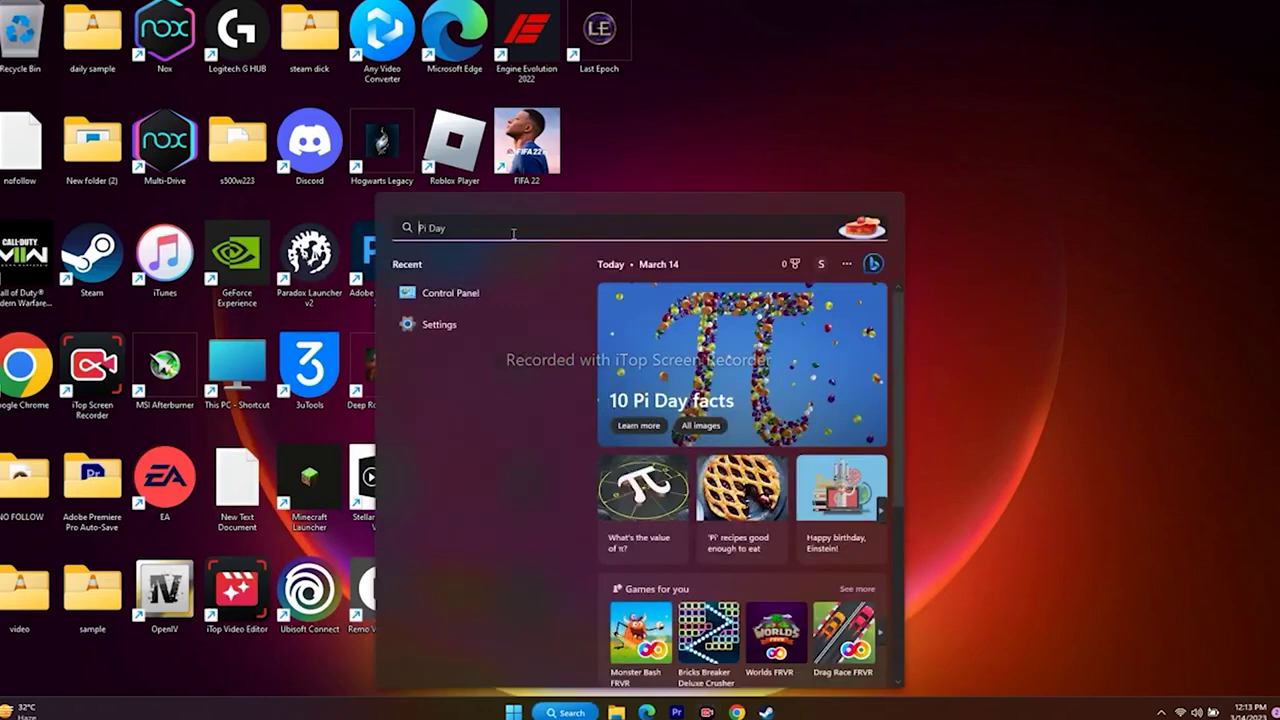
pyautogui.write('system Information')
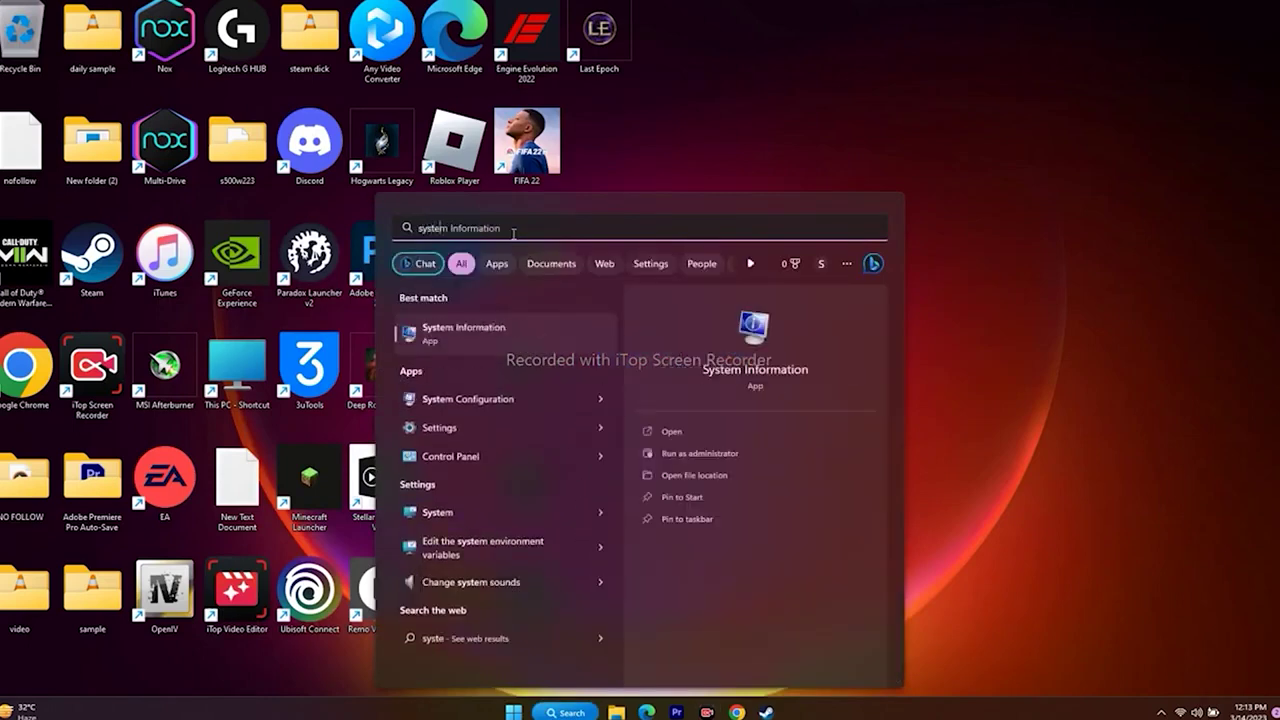
pyautogui.click(495, 385)
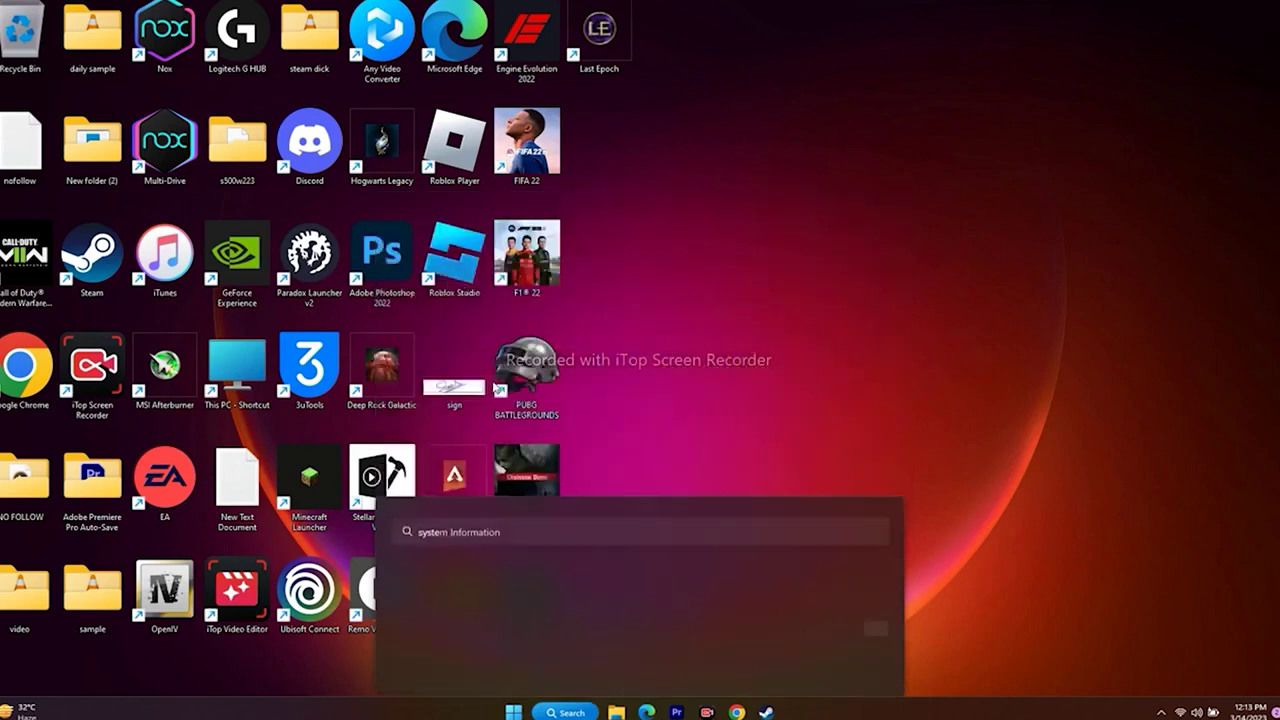
pyautogui.click(530, 244)
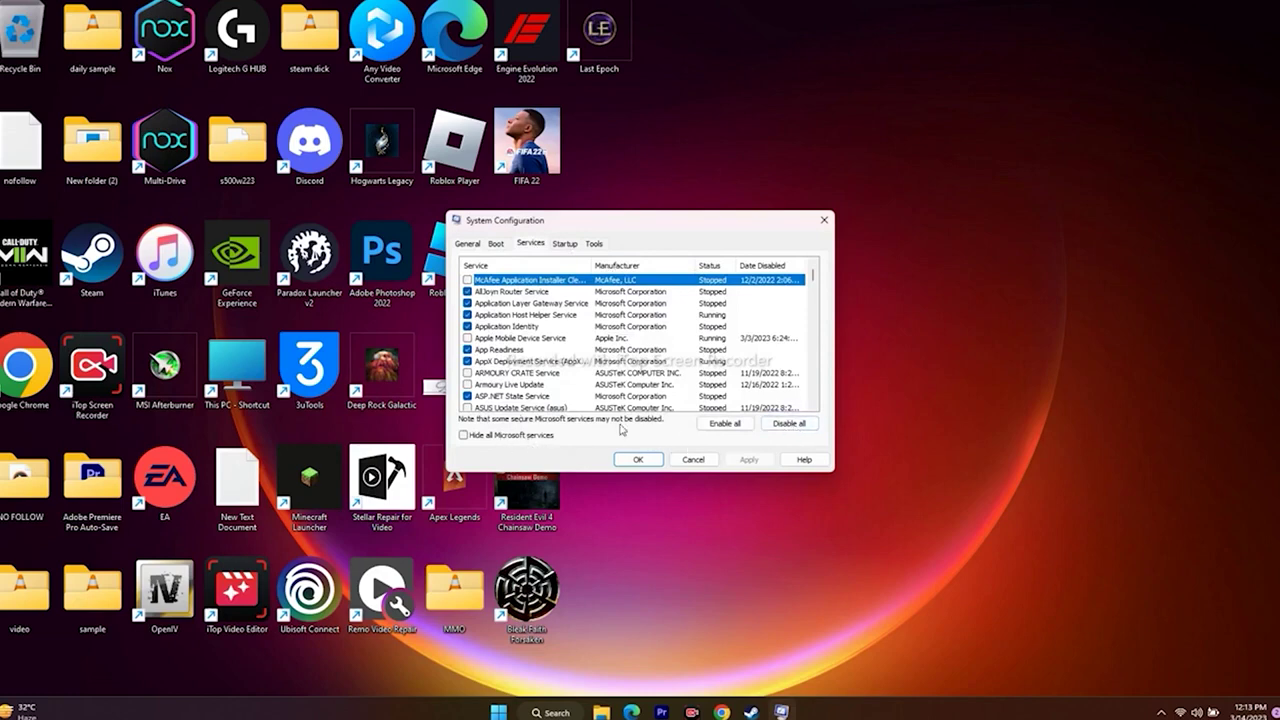
pyautogui.click(478, 441)
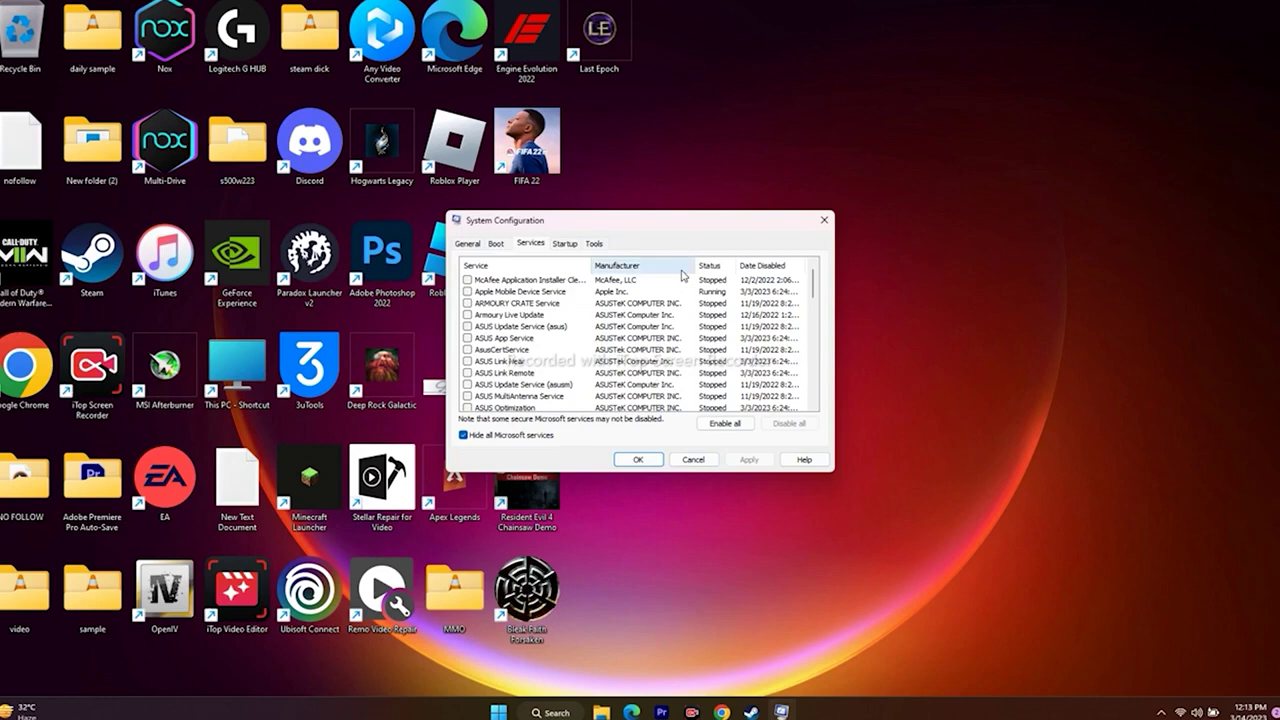
pyautogui.click(824, 220)
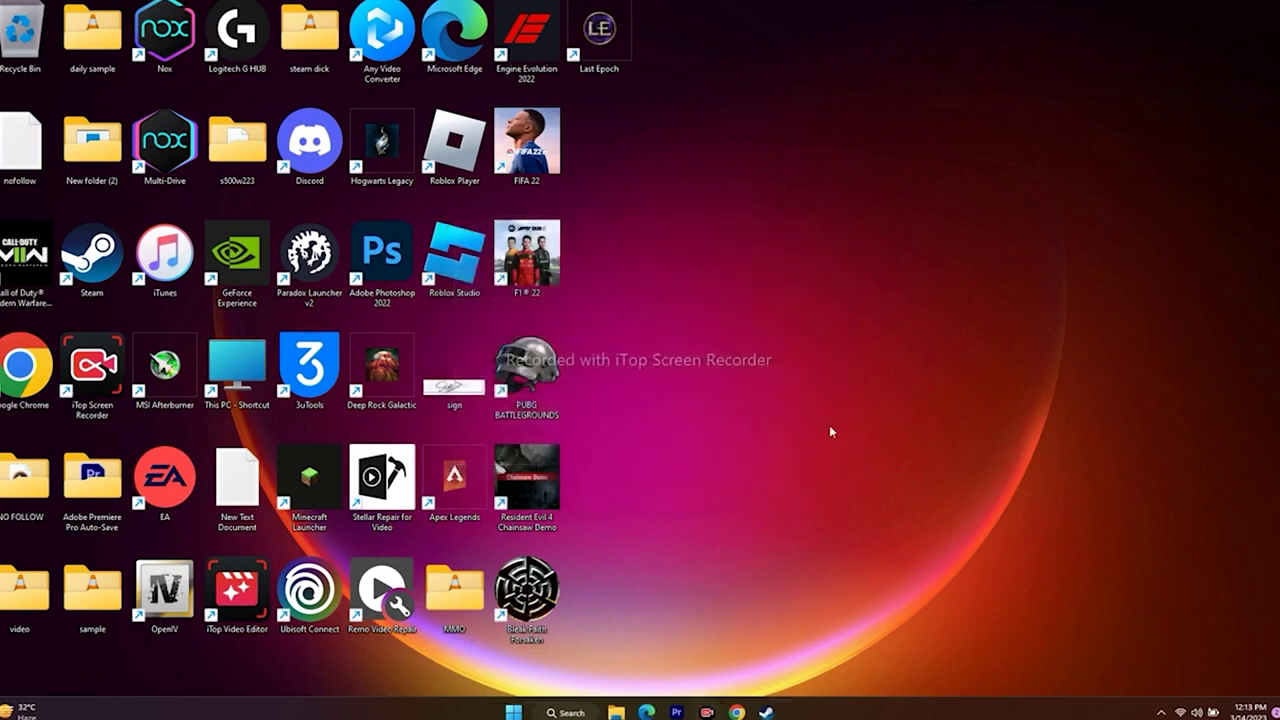
# - Switch to Chrome, bring up NVIDIA's GeForce Drivers page and decline its push notifications
pyautogui.click(737, 712)
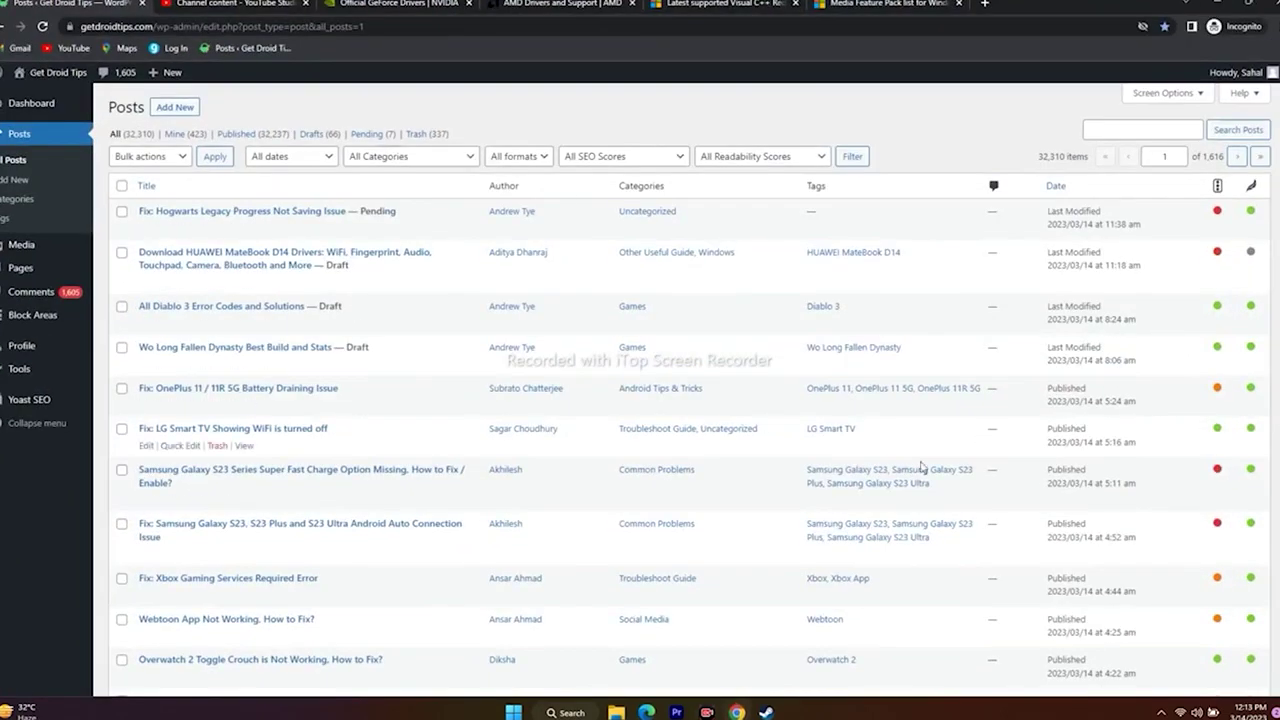
pyautogui.click(398, 4)
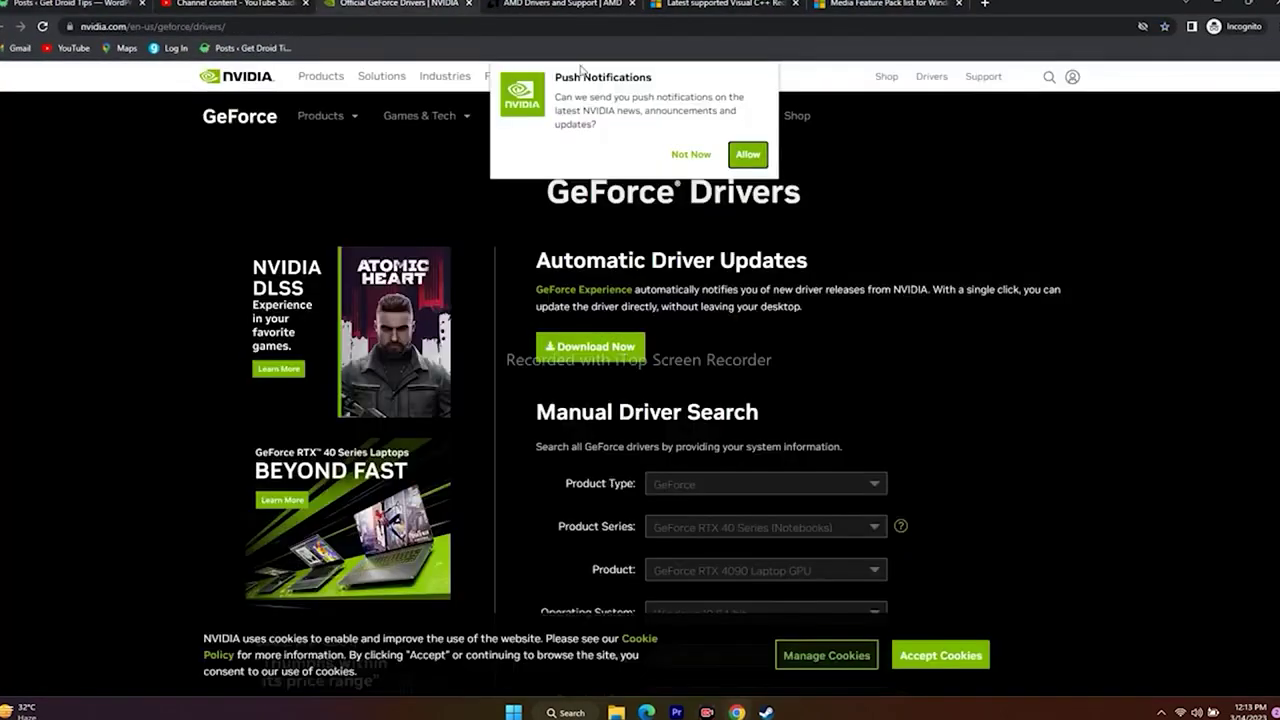
pyautogui.click(688, 152)
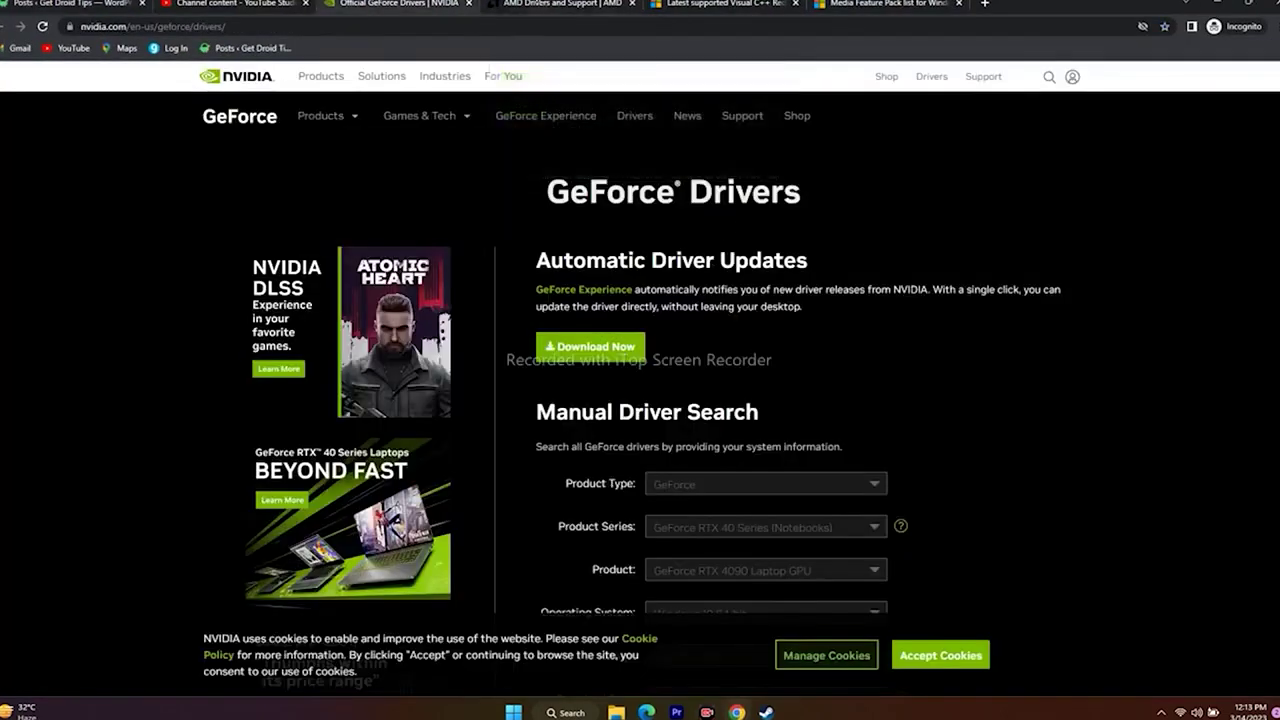
pyautogui.click(548, 5)
pyautogui.click(398, 4)
# - Fill in the manual driver search with GeForce, GeForce RTX 40 Series and NVIDIA GeForce RTX 4090
pyautogui.scroll(-5, 1124, 245)
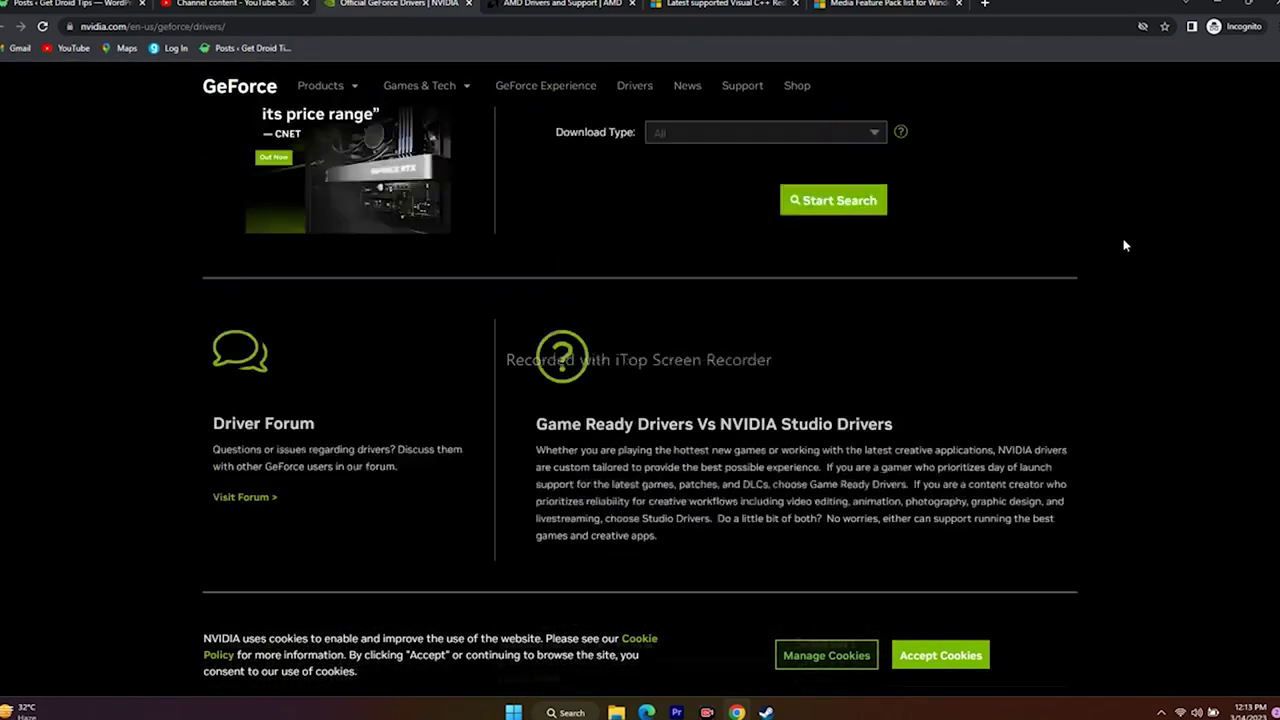
pyautogui.scroll(5, 1124, 245)
pyautogui.click(680, 282)
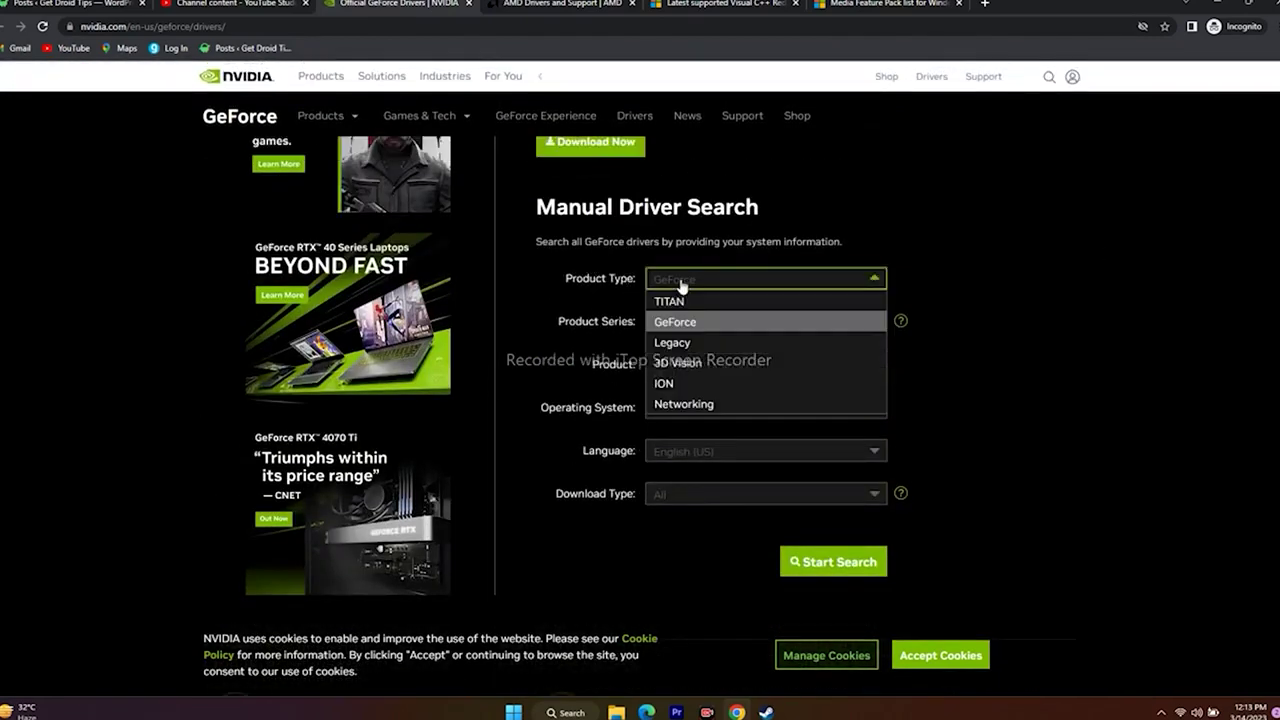
pyautogui.click(684, 332)
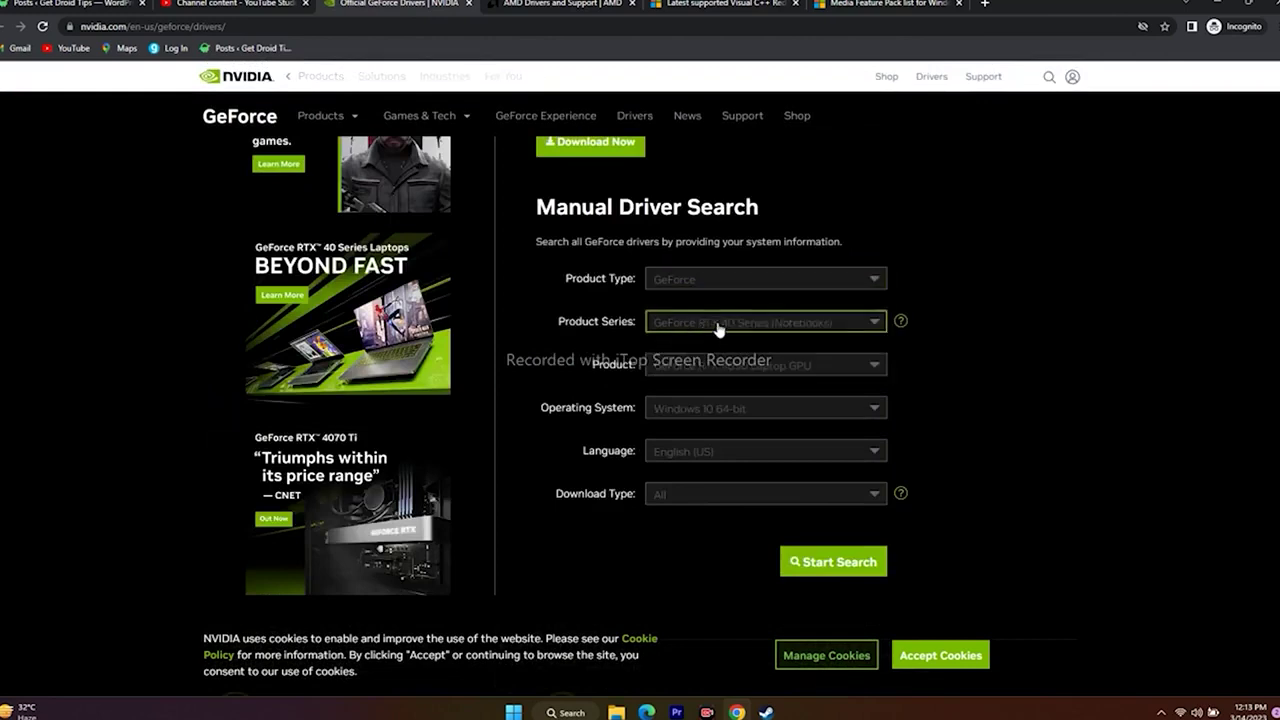
pyautogui.click(717, 329)
pyautogui.click(745, 367)
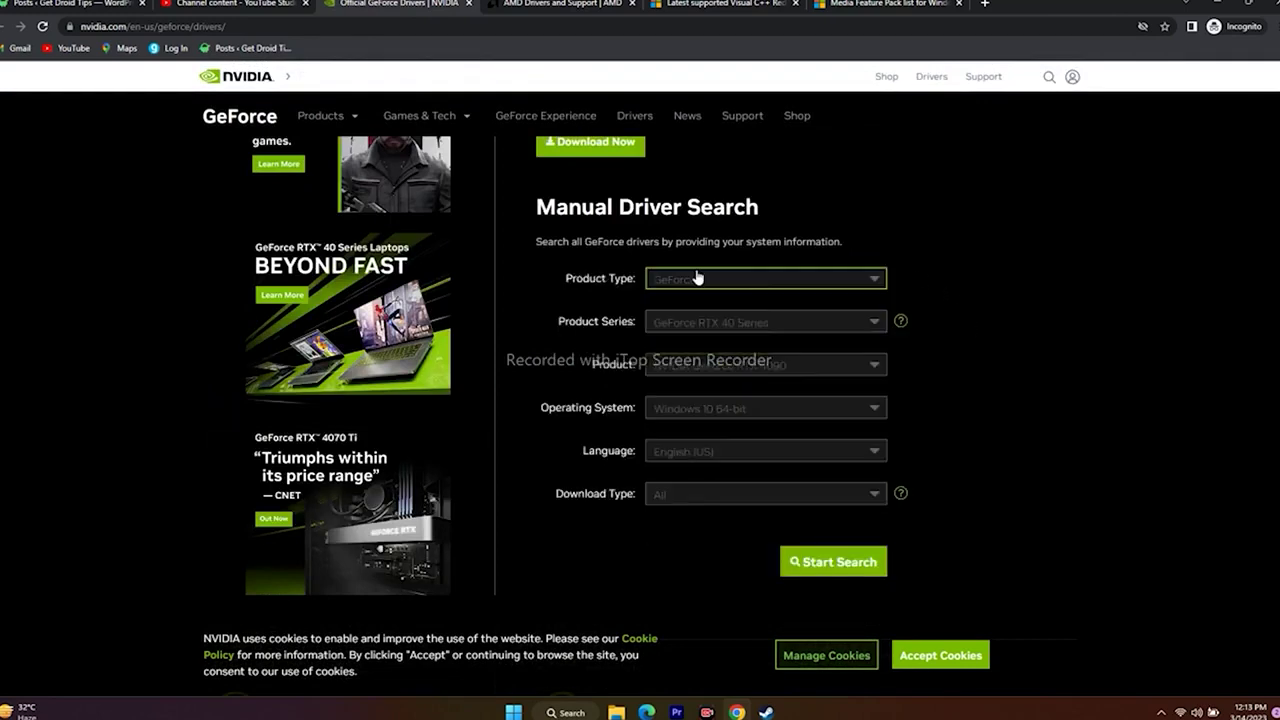
pyautogui.click(718, 368)
pyautogui.click(747, 395)
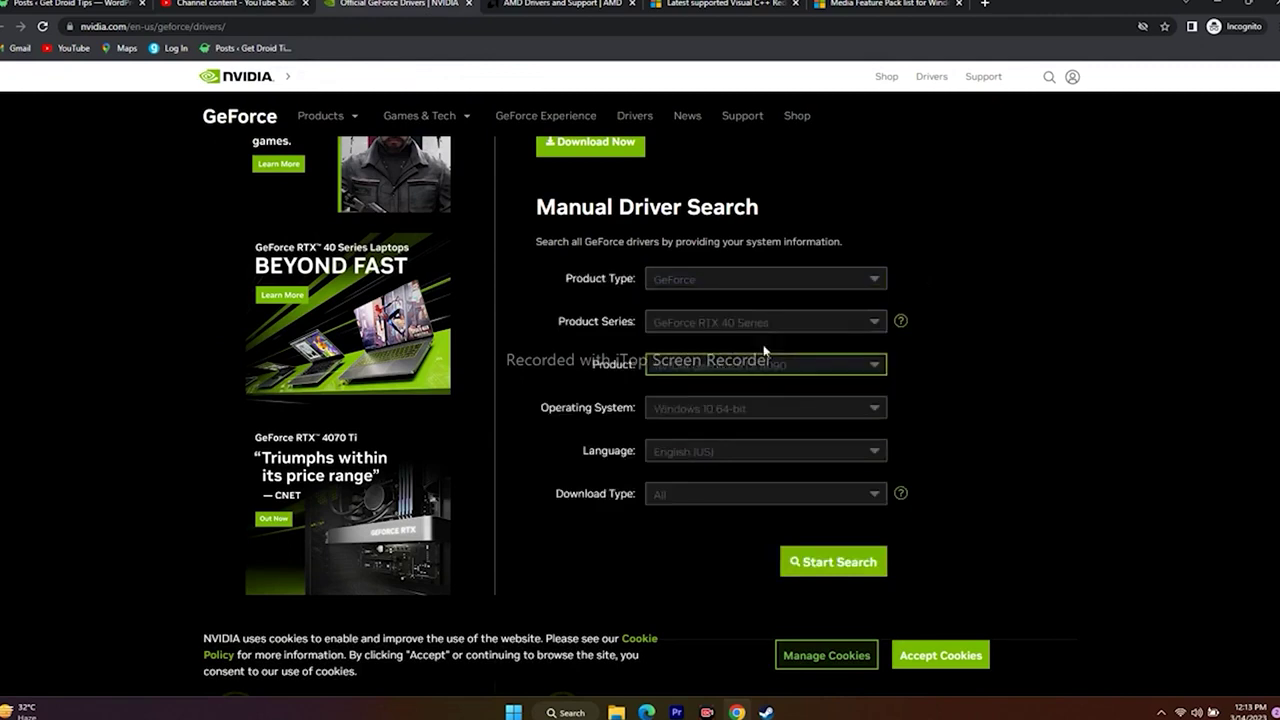
# - Set the operating system to Windows 11, run the driver search and look through the listed drivers
pyautogui.scroll(-1, 763, 349)
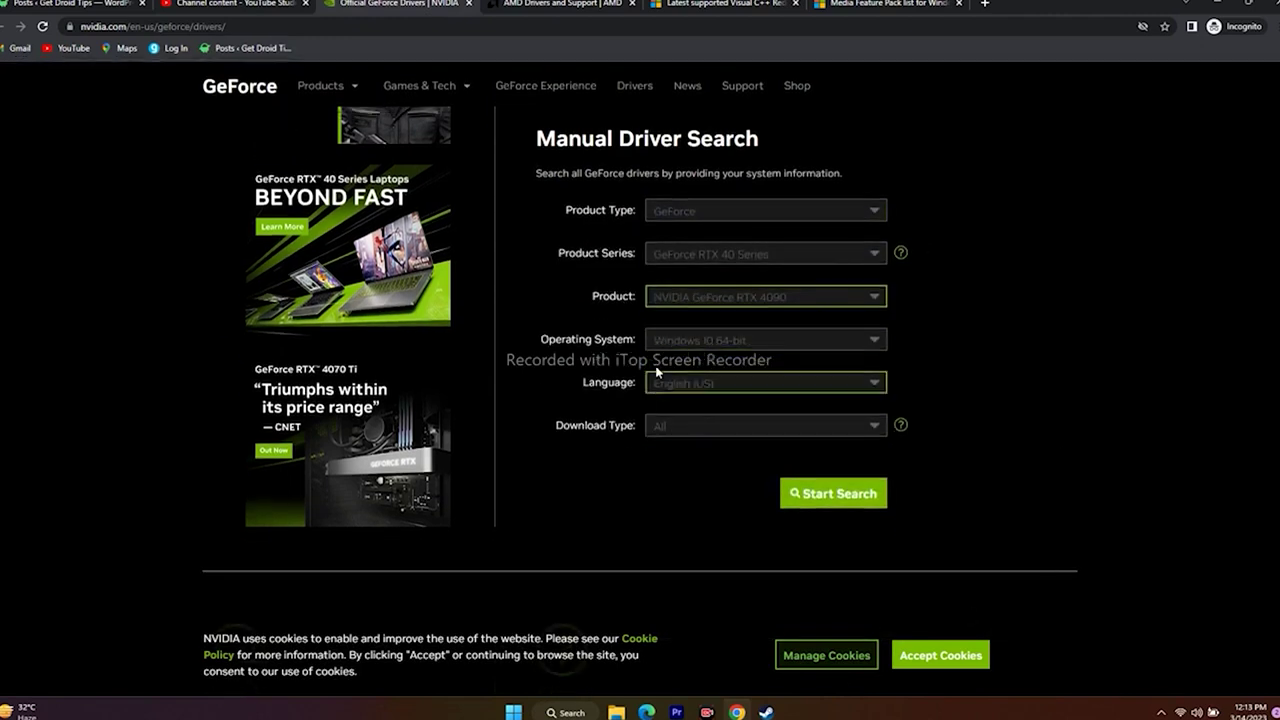
pyautogui.click(690, 340)
pyautogui.click(688, 382)
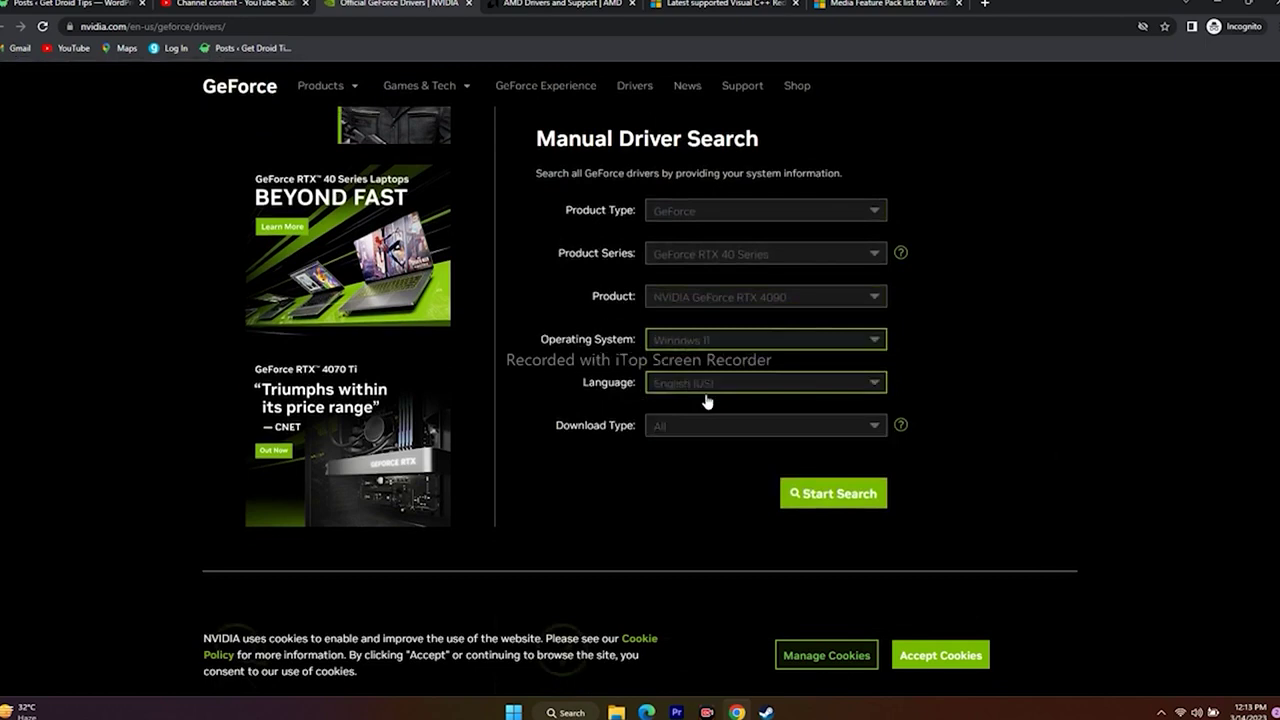
pyautogui.click(831, 494)
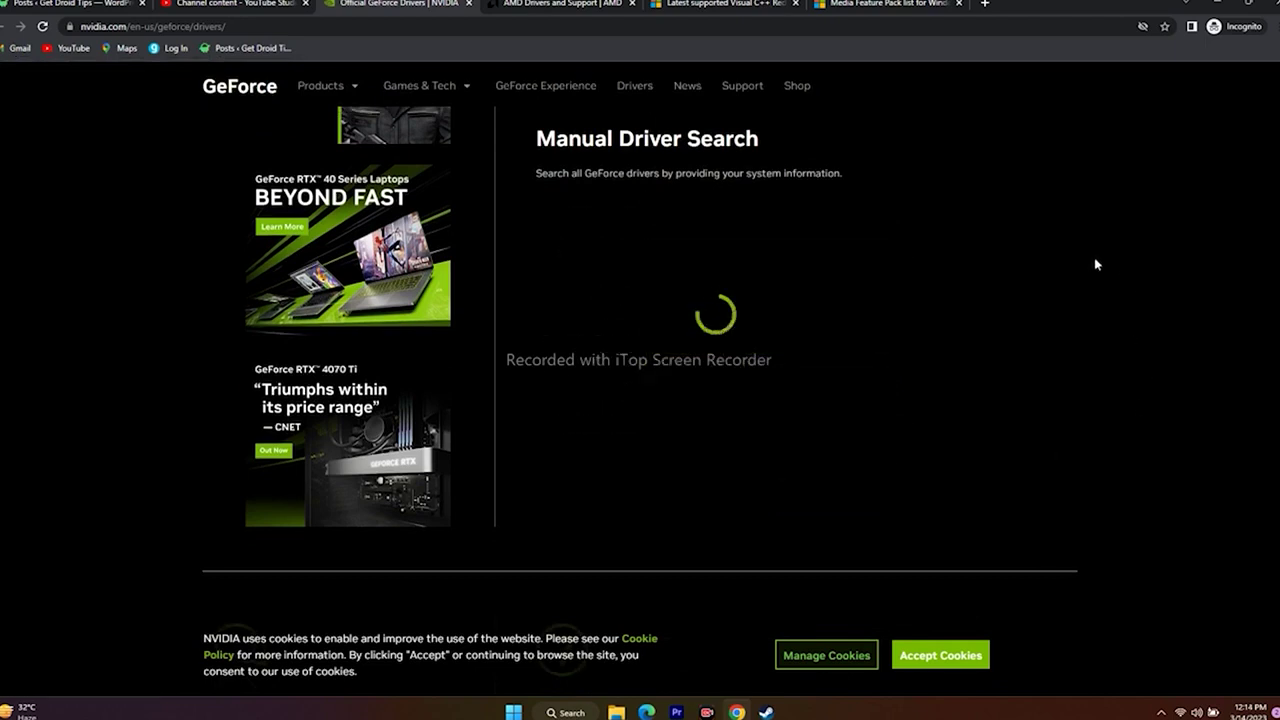
pyautogui.scroll(-3, 1096, 264)
pyautogui.scroll(-3, 1096, 264)
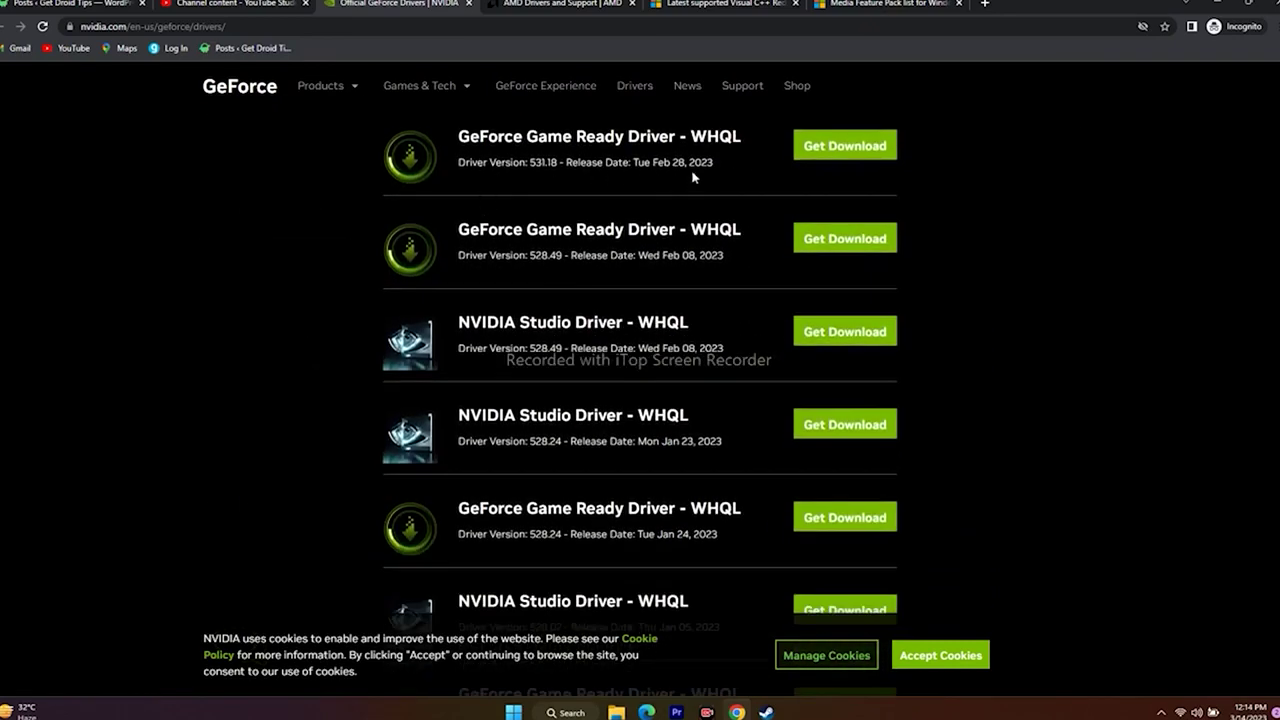
# - Examine the version and release date of the newest GeForce Game Ready Driver in the results
pyautogui.moveTo(693, 177); pyautogui.dragTo(651, 163)
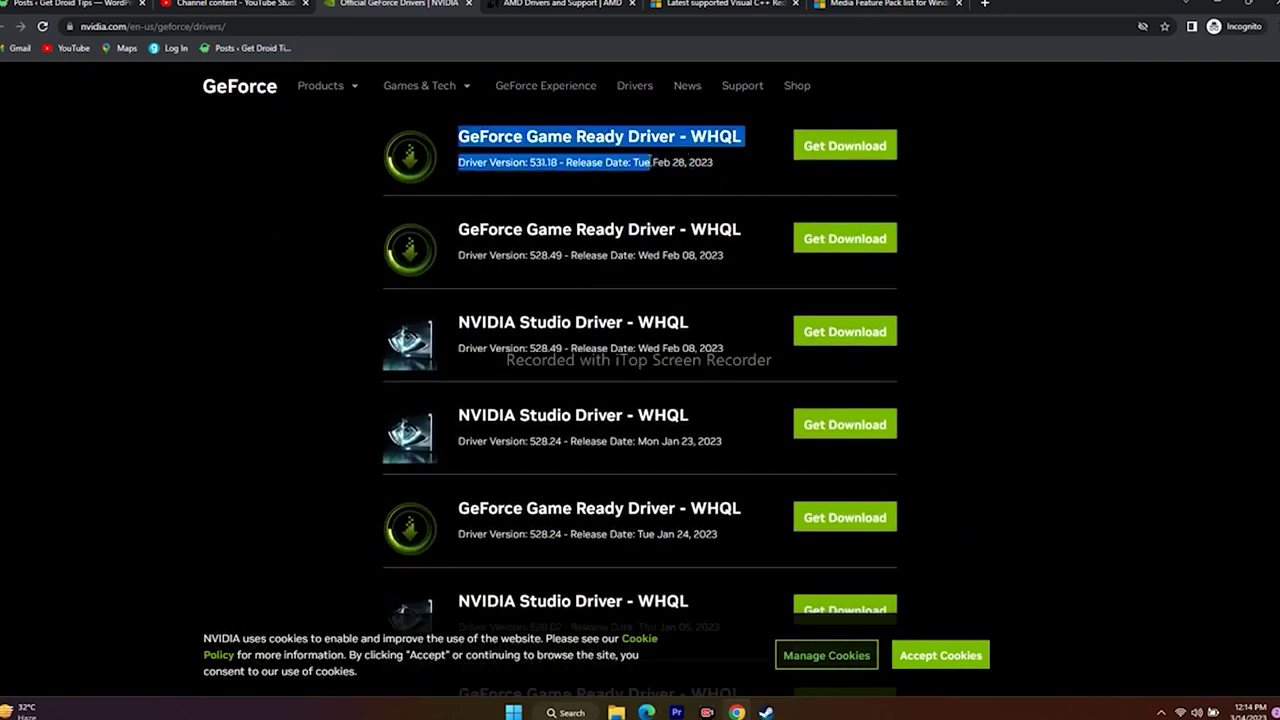
pyautogui.click(651, 163)
pyautogui.moveTo(528, 162); pyautogui.dragTo(718, 163)
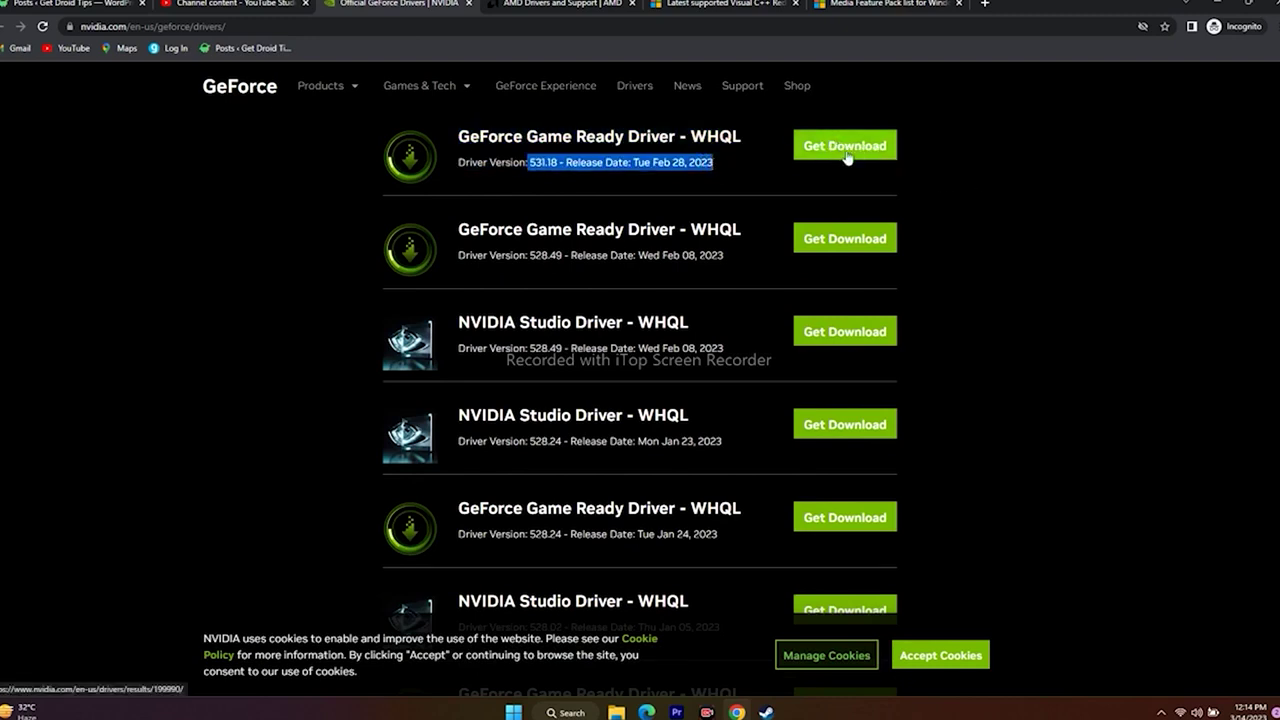
pyautogui.click(1030, 214)
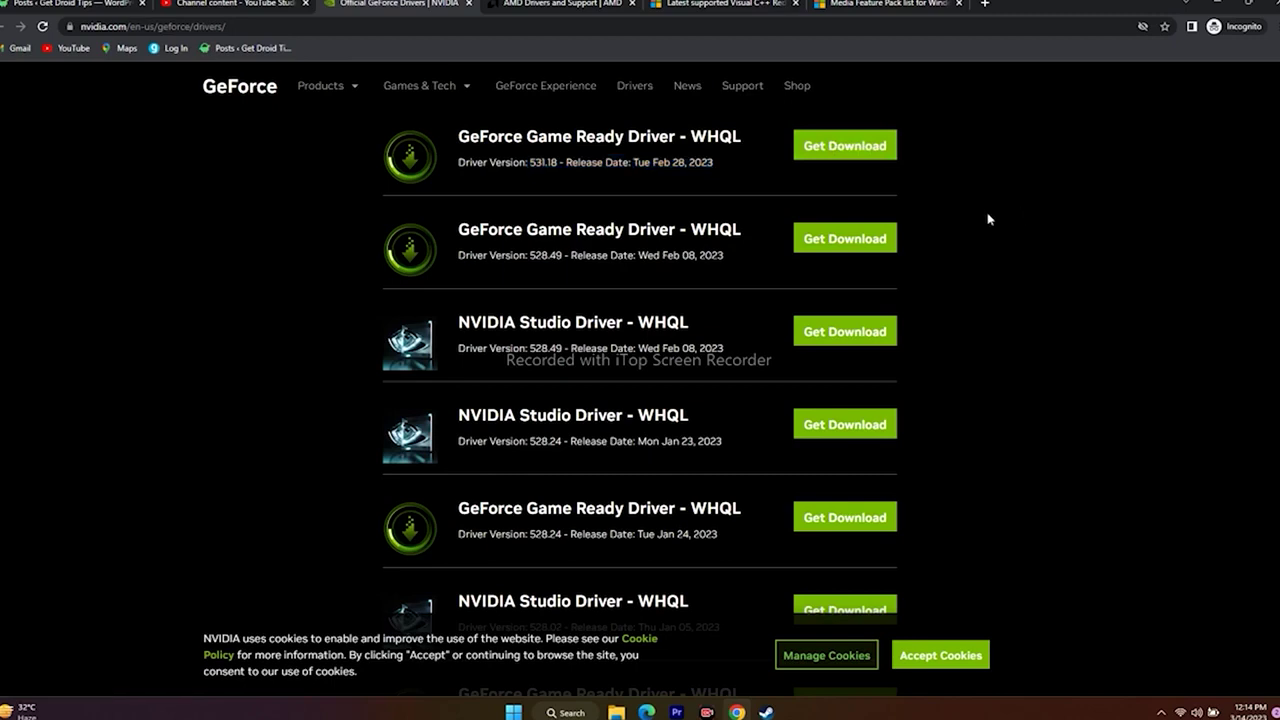
# - On AMD's Drivers and Support page, submit a product search for Graphics, AMD Radeon RX 7000 Series, RX 7900 Series, AMD Radeon RX 7900 XT
pyautogui.click(600, 6)
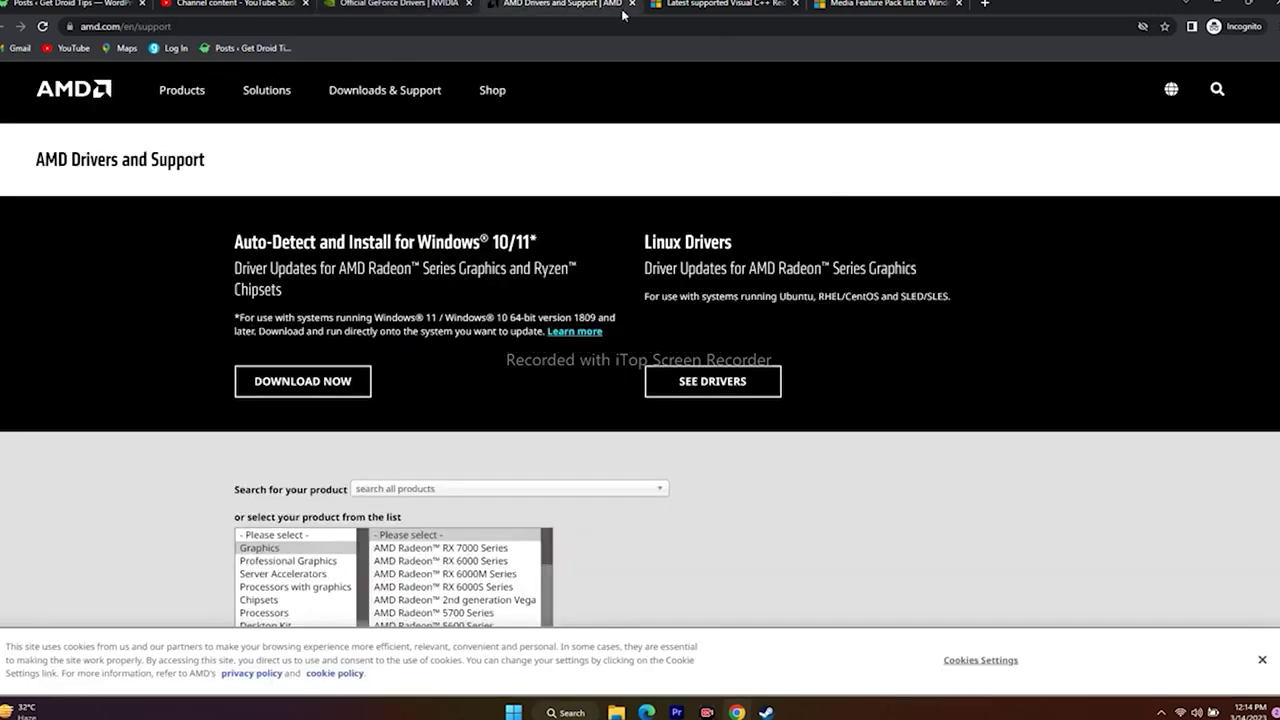
pyautogui.scroll(-1, 262, 450)
pyautogui.click(266, 413)
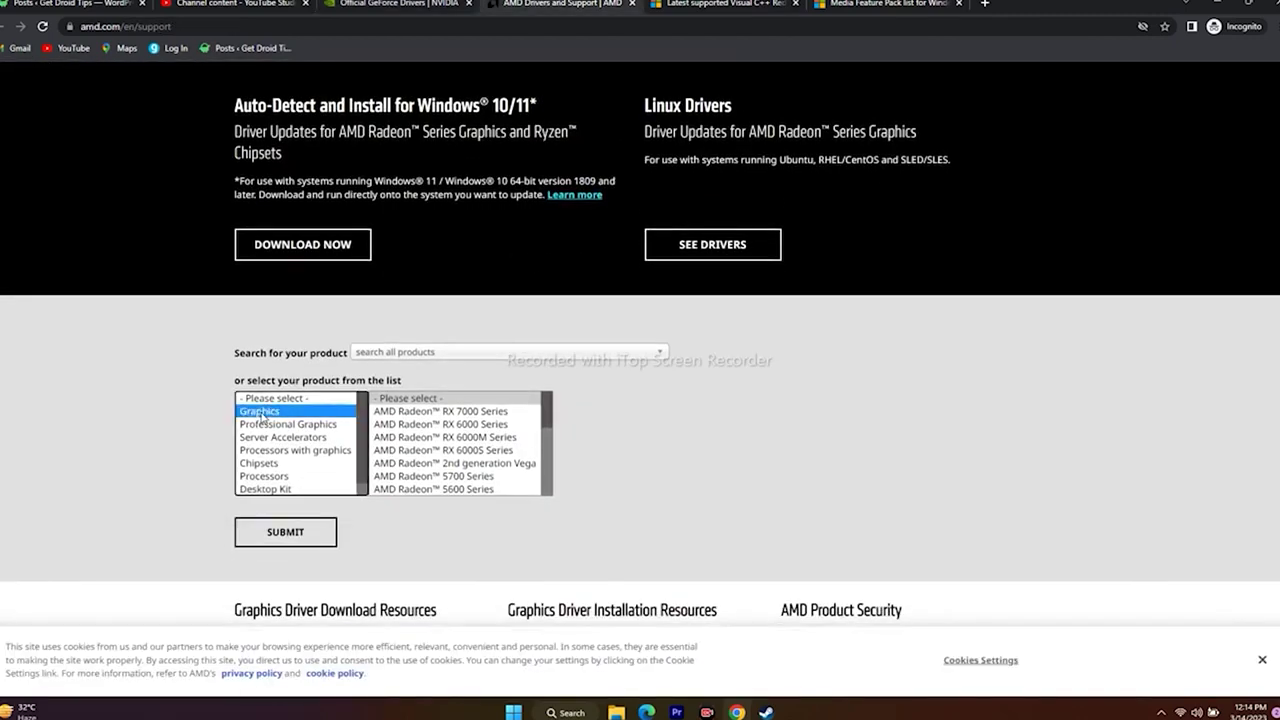
pyautogui.click(440, 412)
pyautogui.click(646, 411)
pyautogui.click(801, 430)
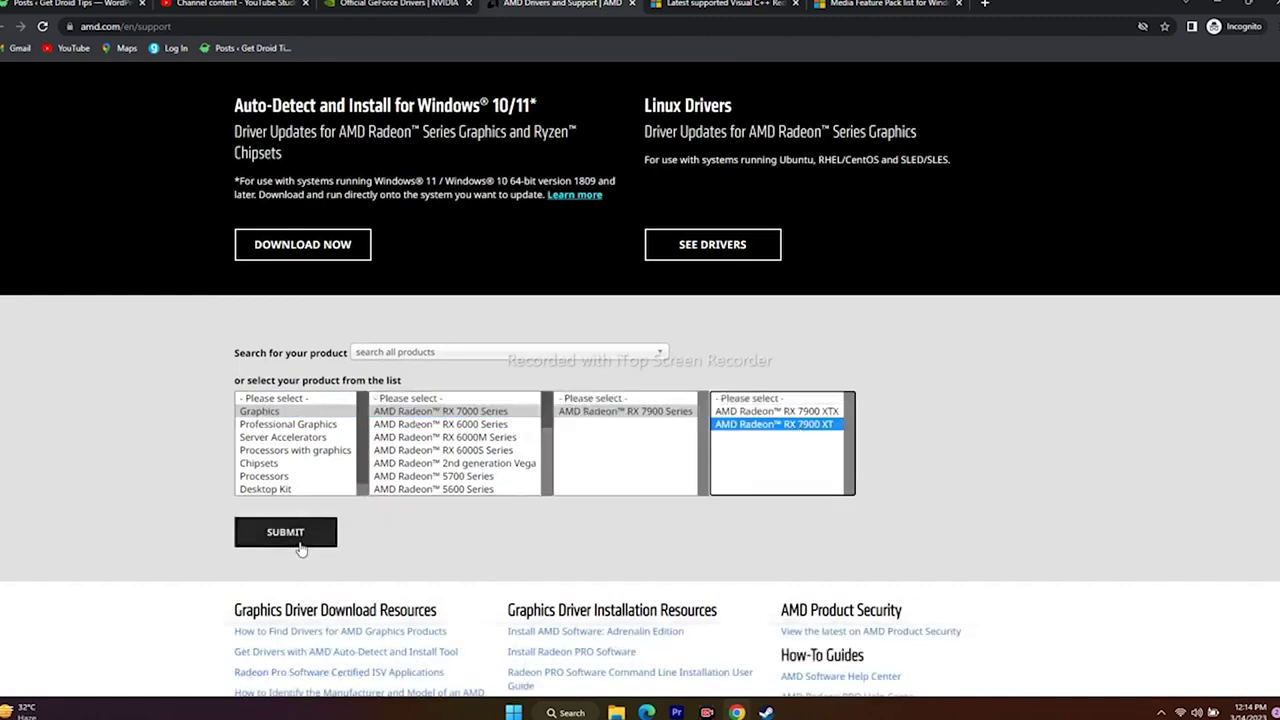
pyautogui.click(297, 542)
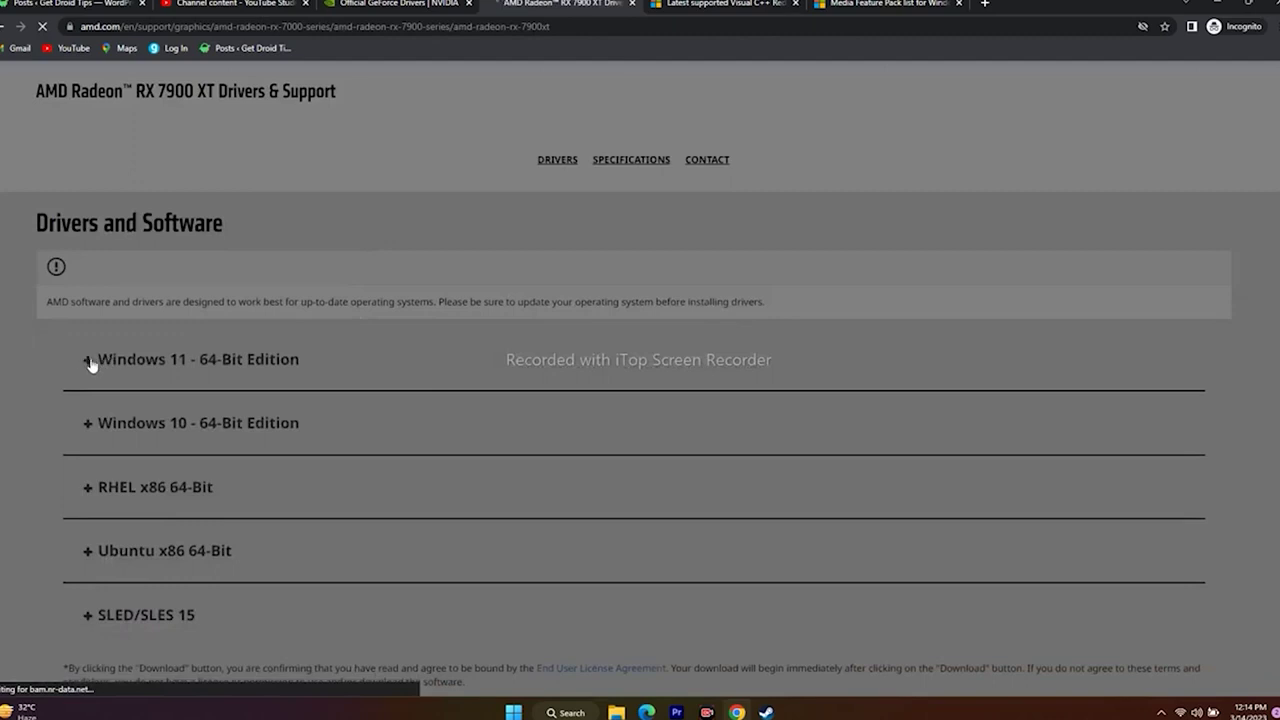
# - Look into the Windows 11 and Windows 10 64-bit driver sections for the Radeon RX 7900 XT, collapse them and minimize the browser
pyautogui.doubleClick(98, 360)
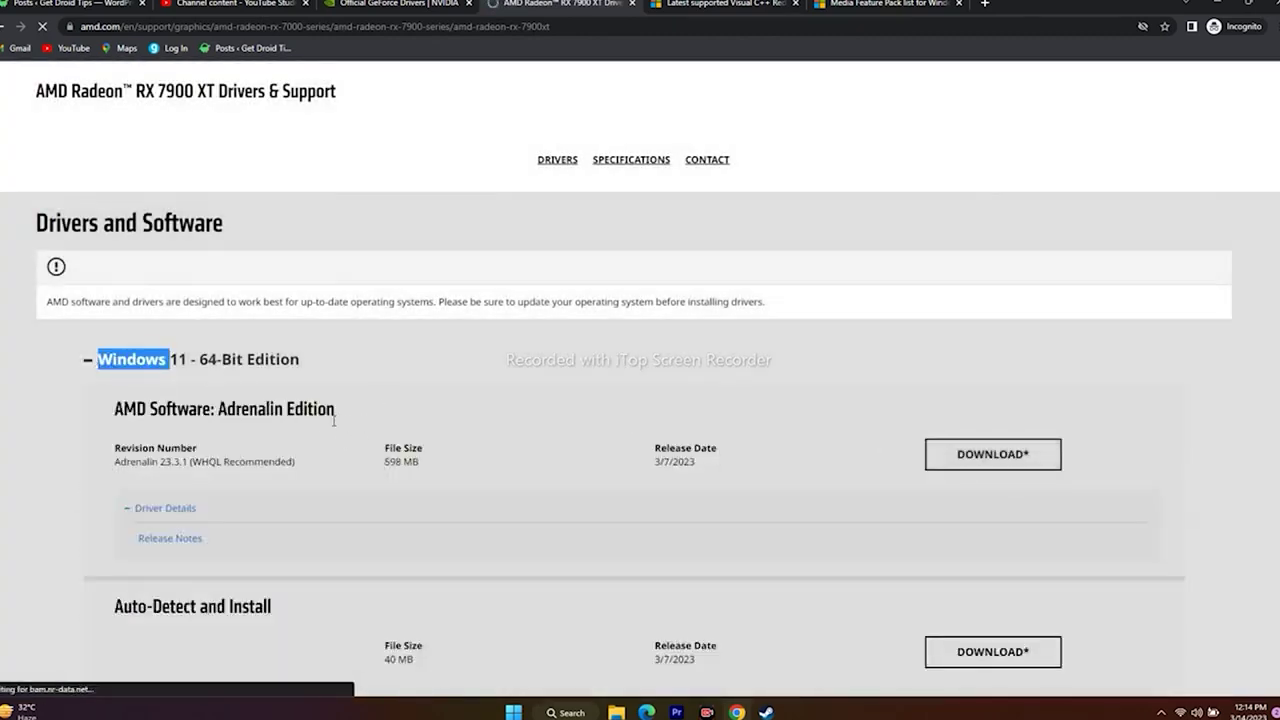
pyautogui.click(88, 362)
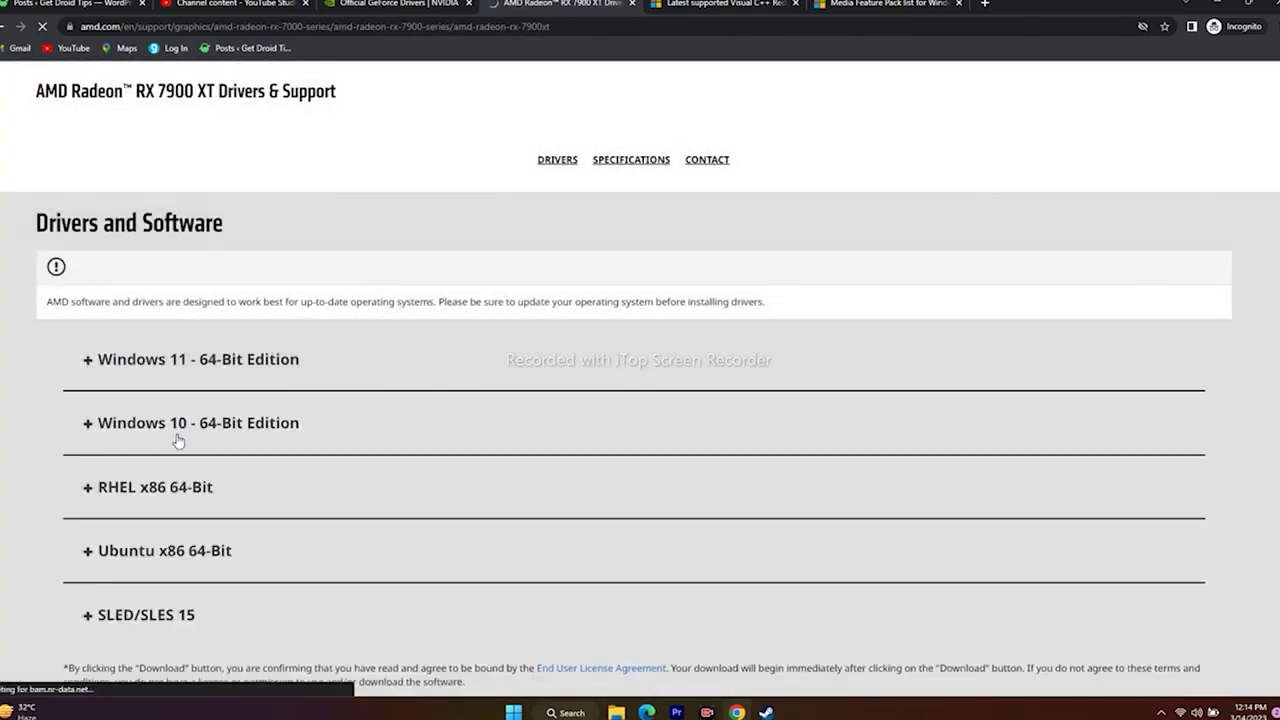
pyautogui.click(88, 425)
pyautogui.click(89, 424)
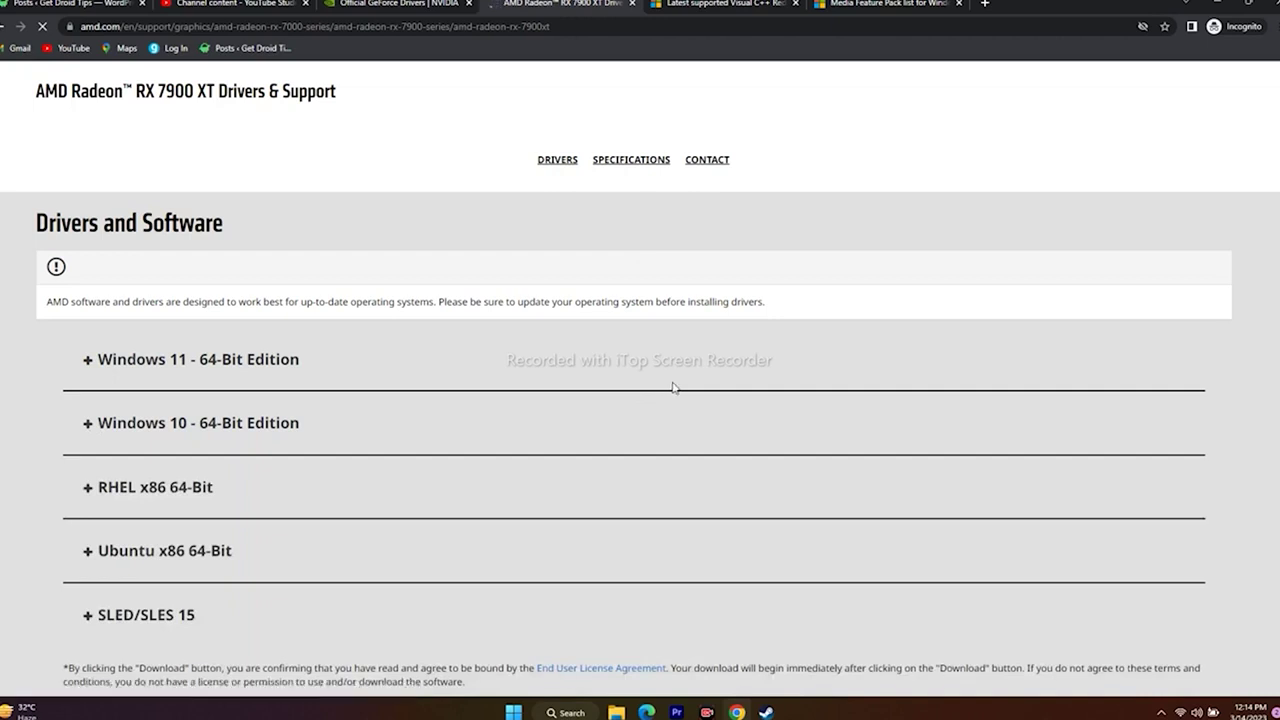
pyautogui.click(1213, 8)
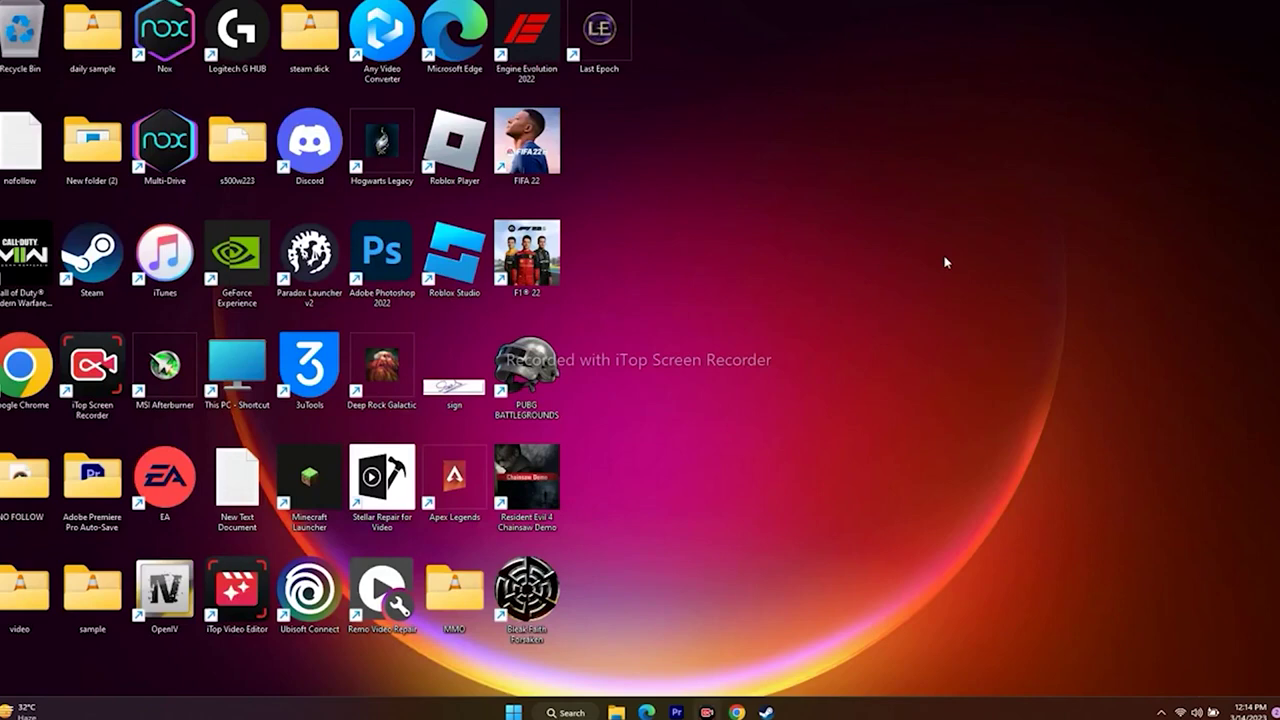
# - Switch back to NVIDIA's GeForce Drivers page in Chrome, review the manual driver search criteria and minimize the browser
pyautogui.click(737, 712)
pyautogui.click(400, 4)
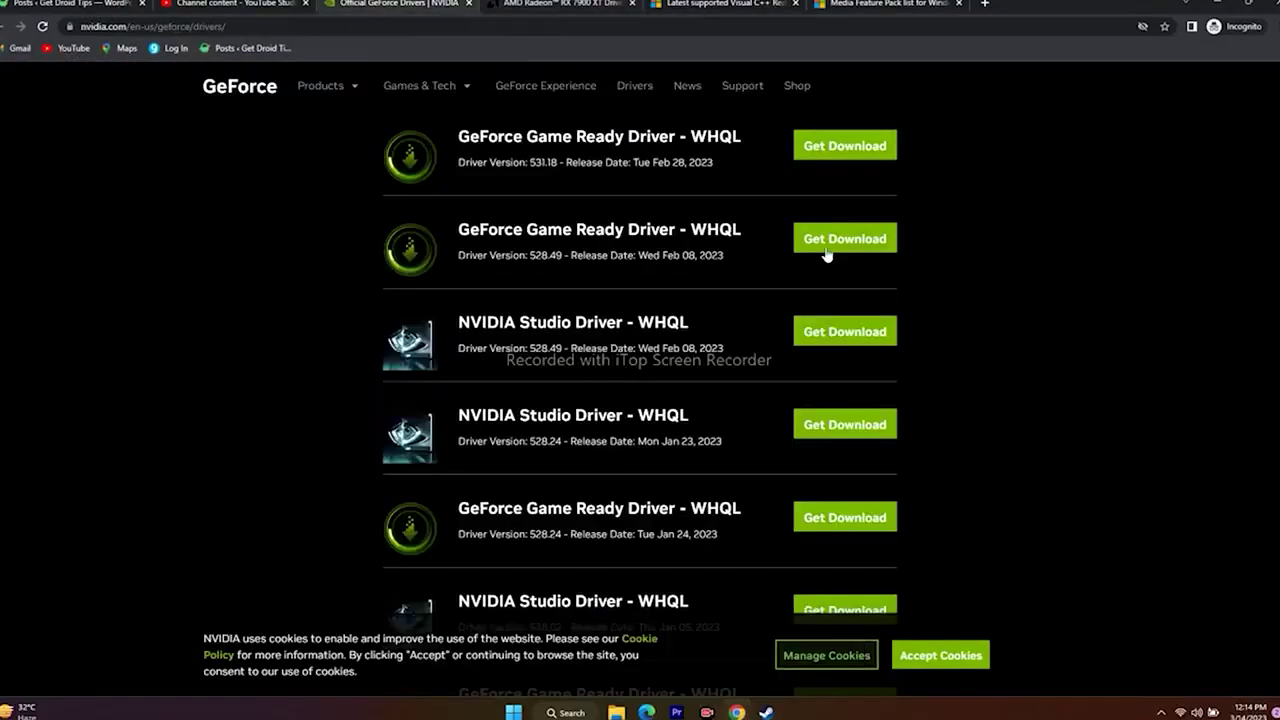
pyautogui.scroll(4, 1173, 370)
pyautogui.scroll(3, 1173, 370)
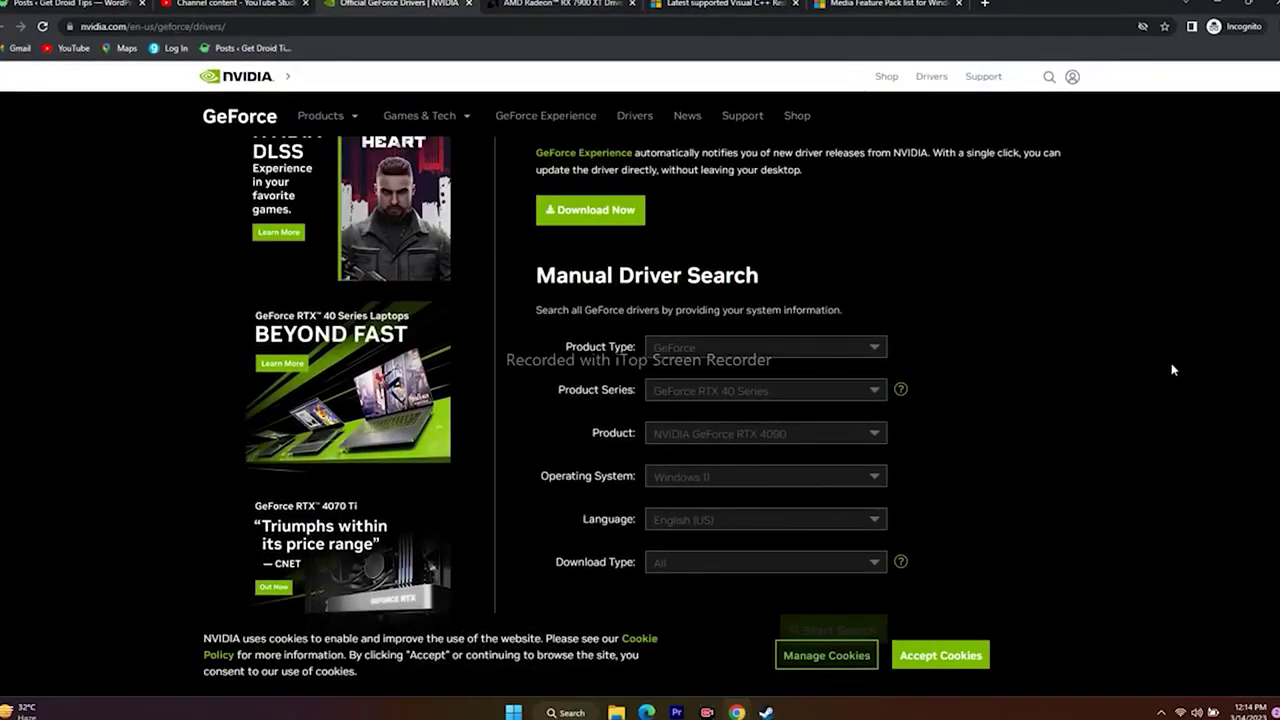
pyautogui.scroll(-2, 1173, 370)
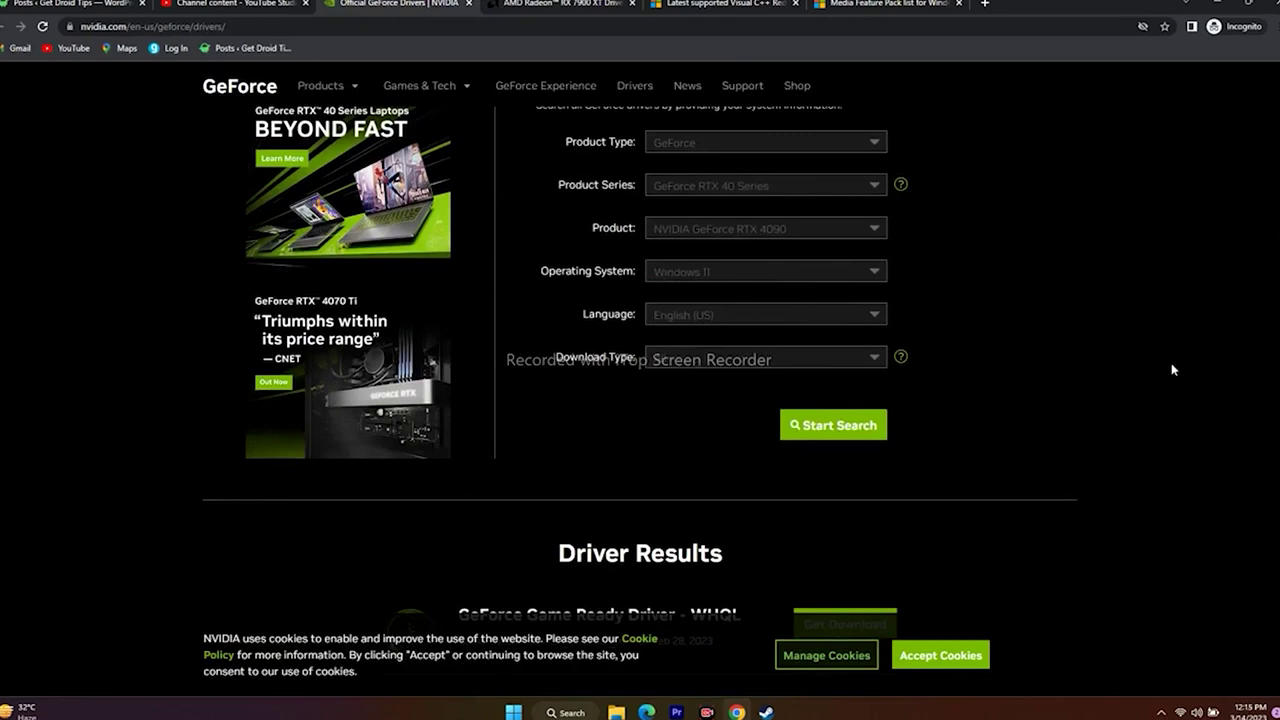
pyautogui.click(1216, 3)
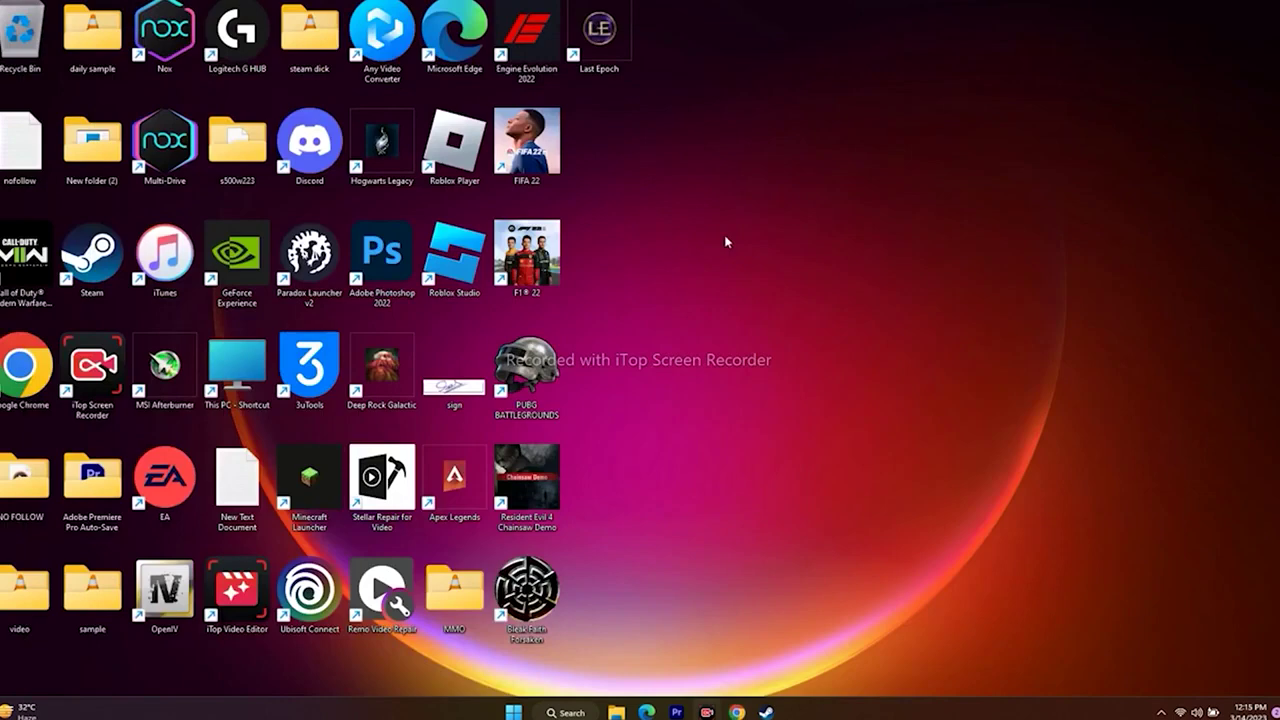
# - Open Device Manager, view the NVIDIA display adapter's driver properties including the roll-back option, and close both windows
pyautogui.rightClick(515, 710)
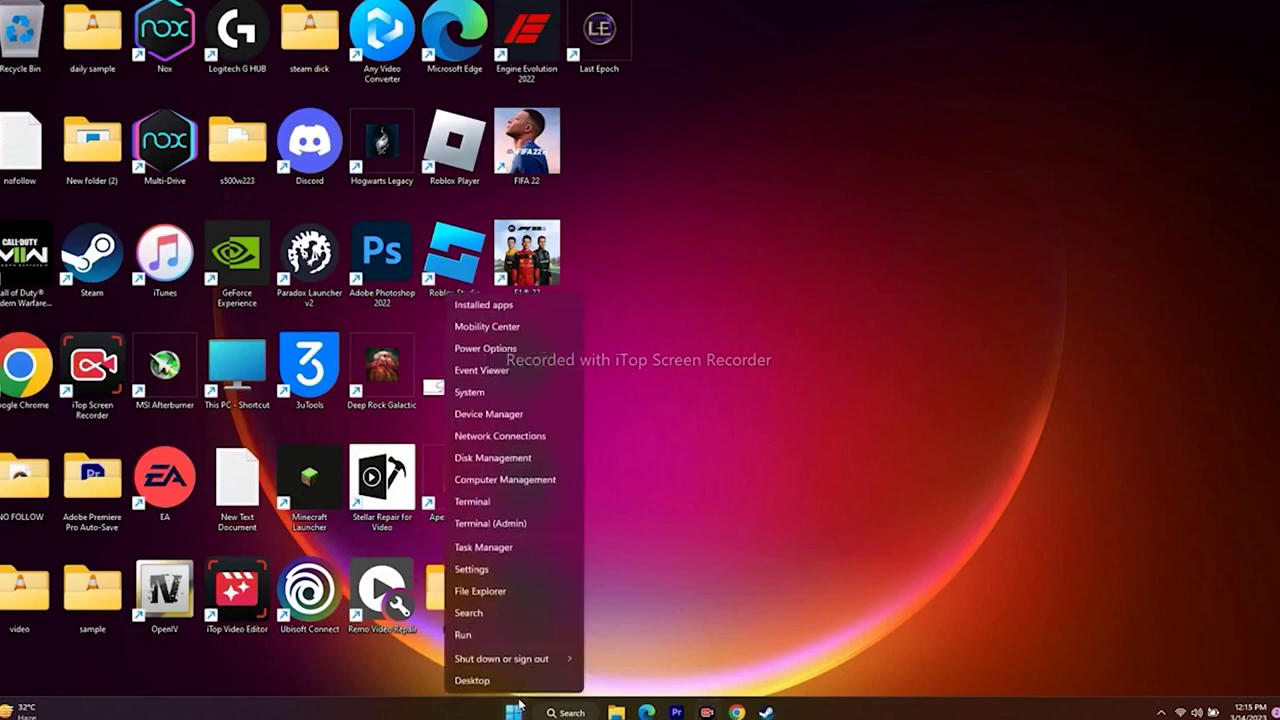
pyautogui.click(527, 416)
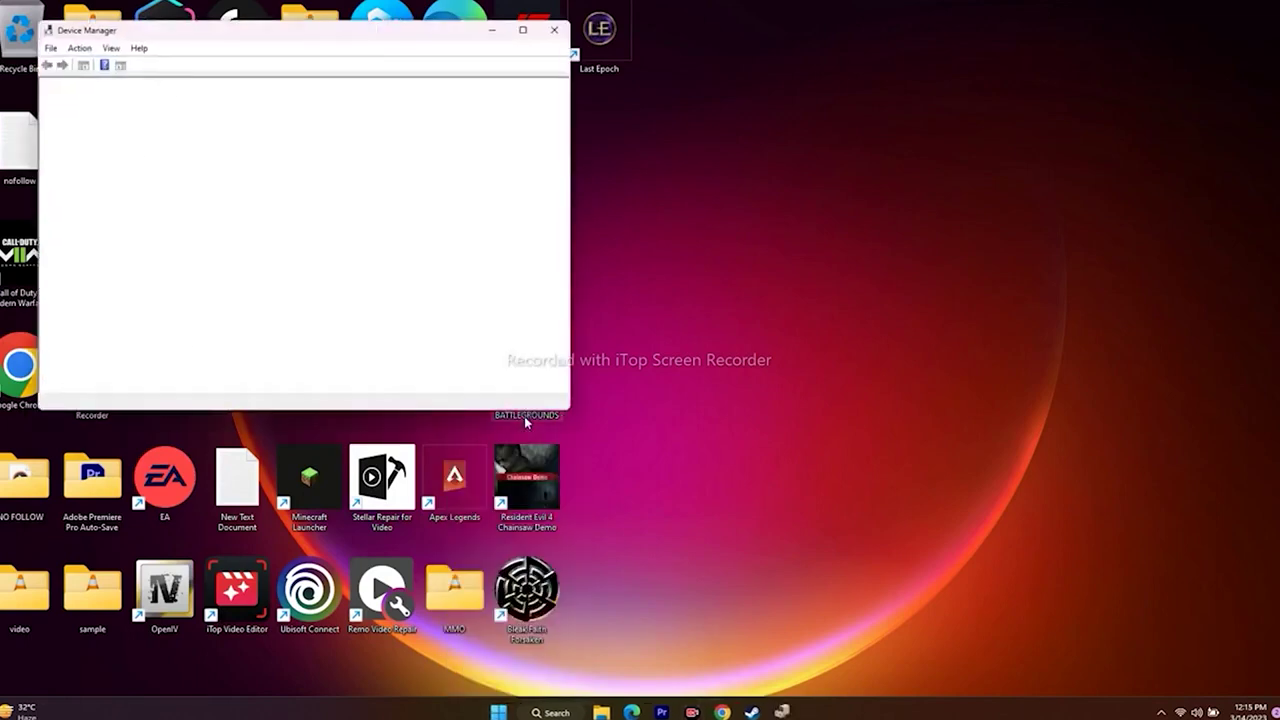
pyautogui.click(59, 157)
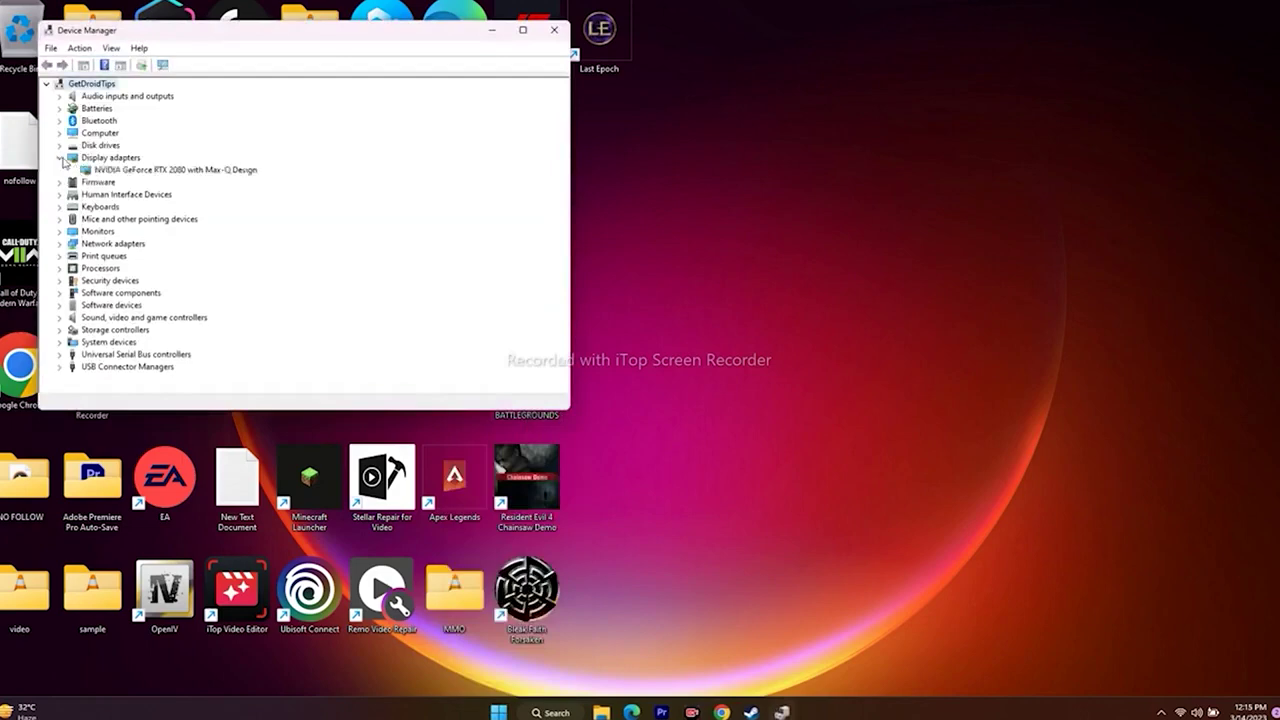
pyautogui.rightClick(175, 172)
pyautogui.click(218, 255)
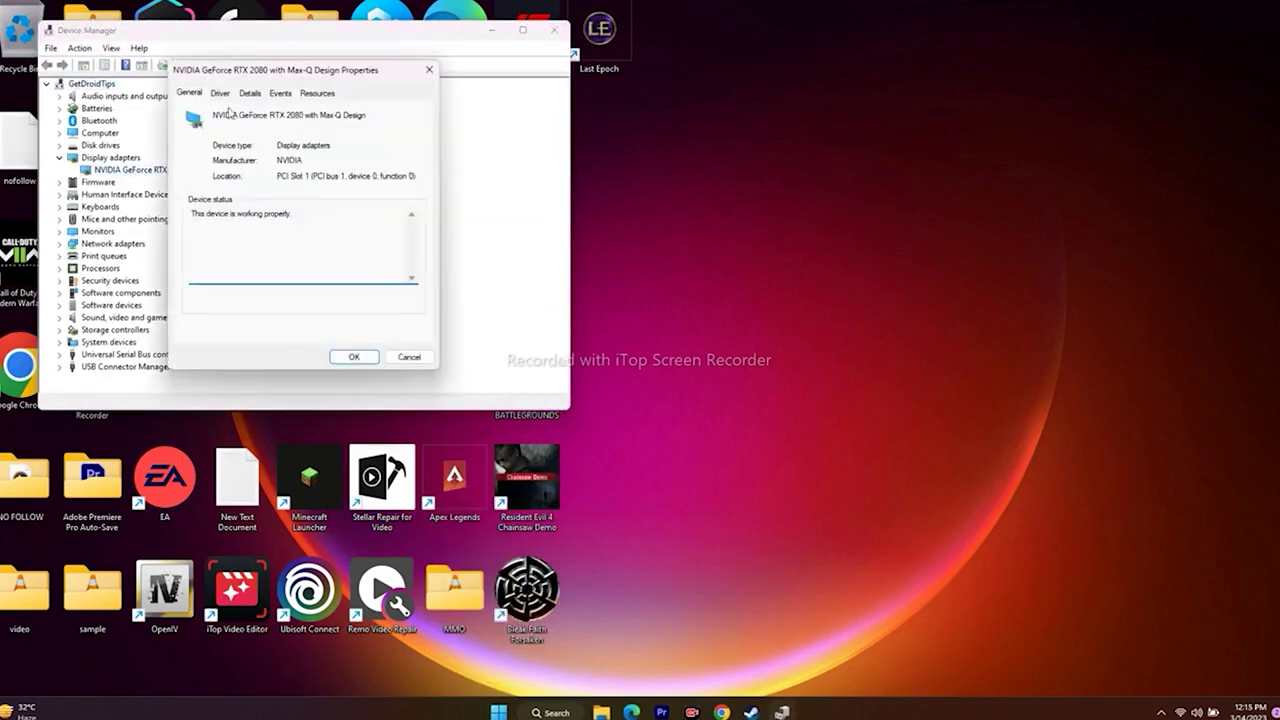
pyautogui.click(222, 93)
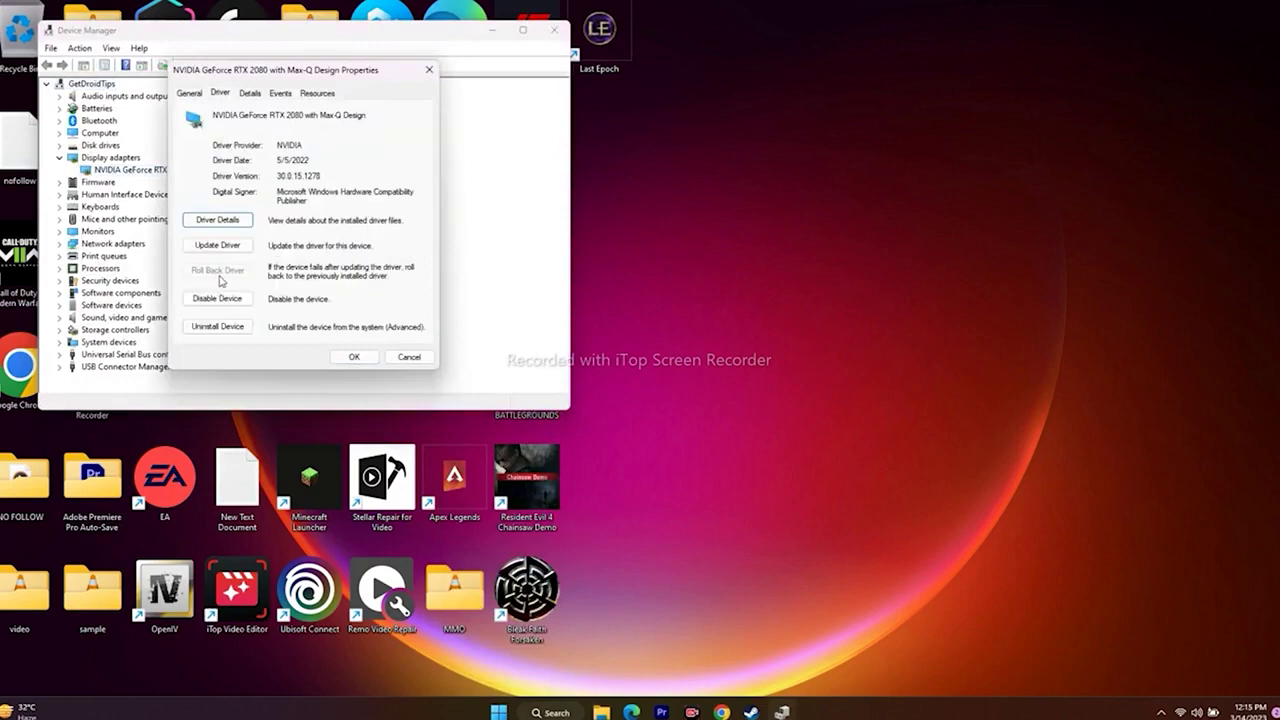
pyautogui.click(429, 69)
pyautogui.click(557, 32)
# - Return to Chrome, look through the GeForce driver results and highlight the newest Game Ready Driver entry
pyautogui.click(737, 712)
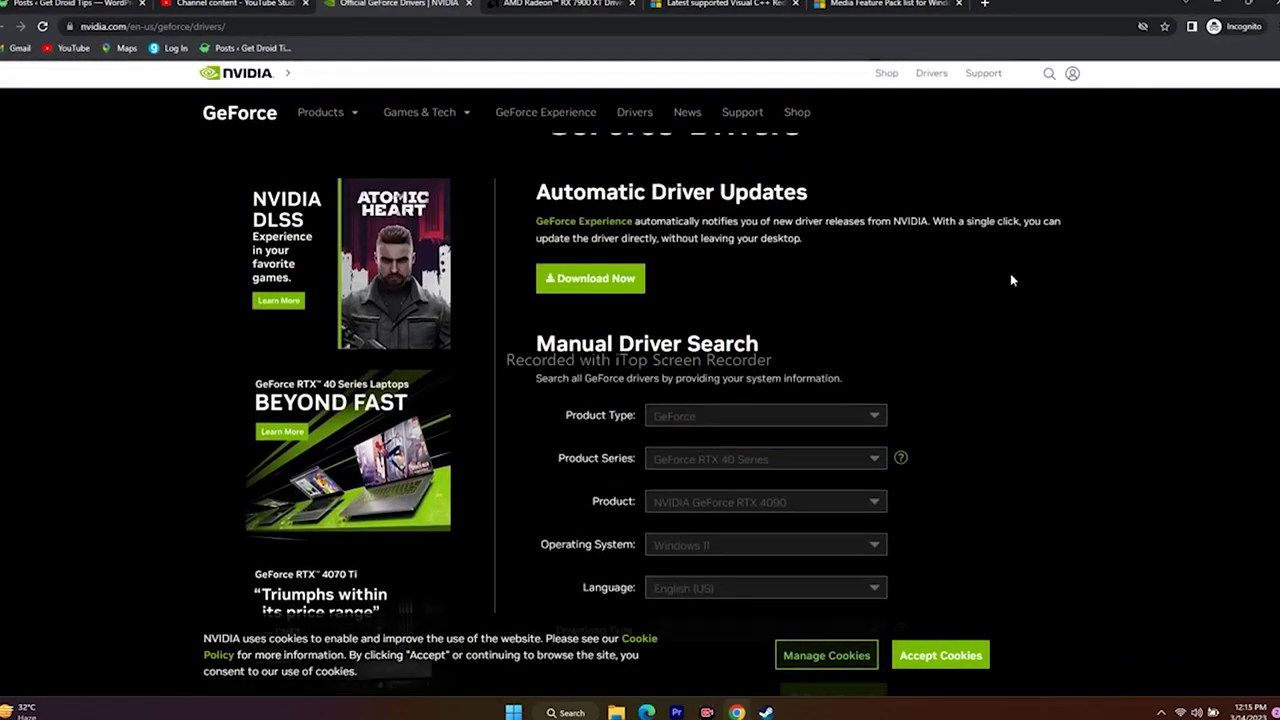
pyautogui.scroll(-5, 1010, 280)
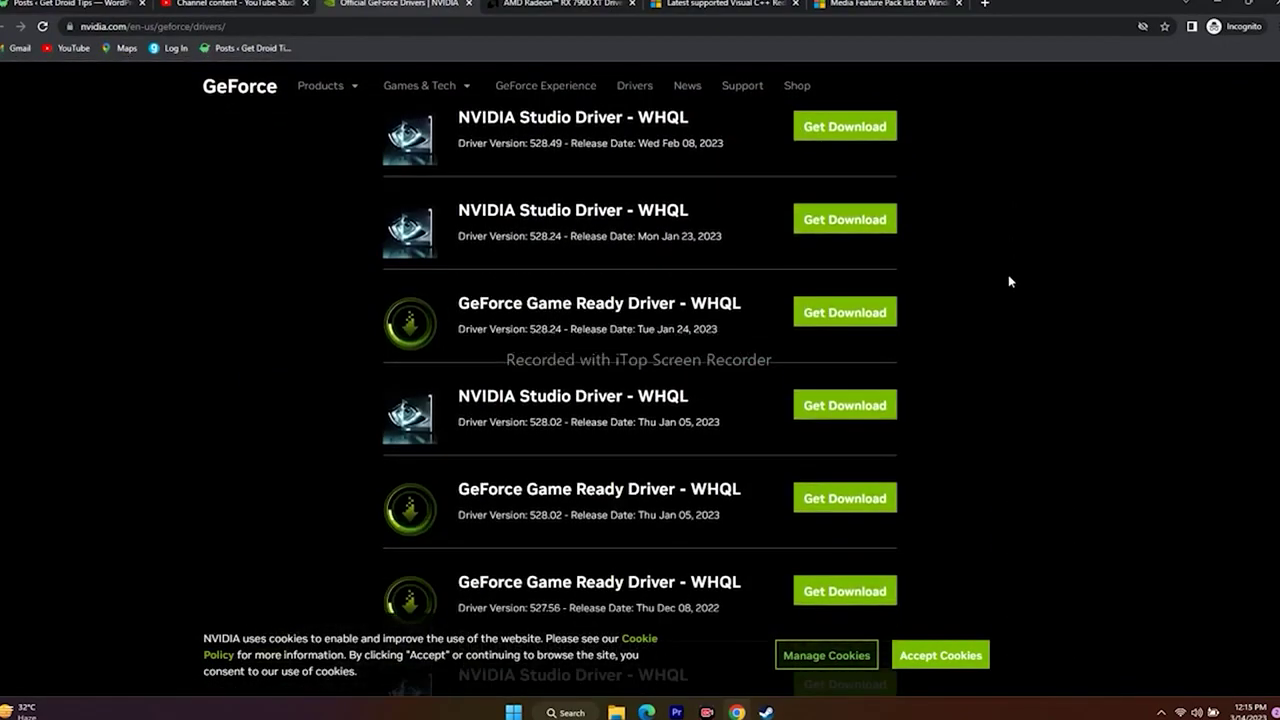
pyautogui.scroll(-5, 1010, 281)
pyautogui.scroll(6, 1010, 281)
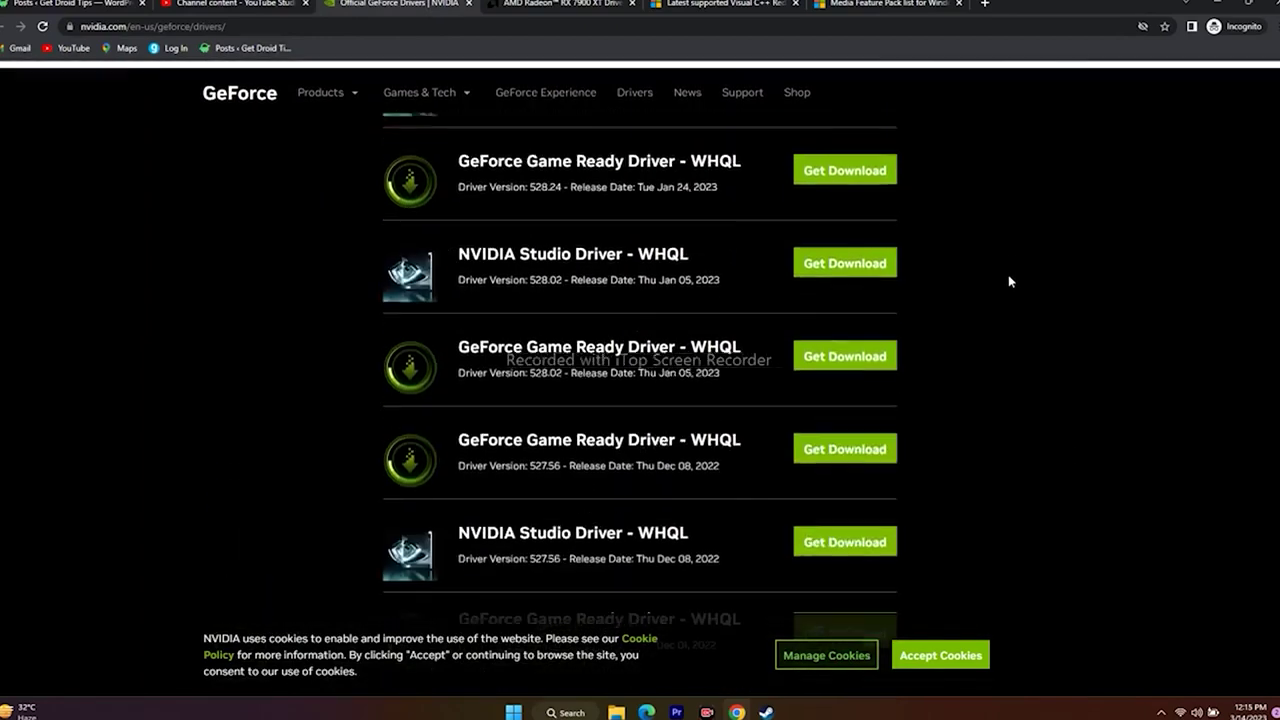
pyautogui.scroll(2, 1010, 281)
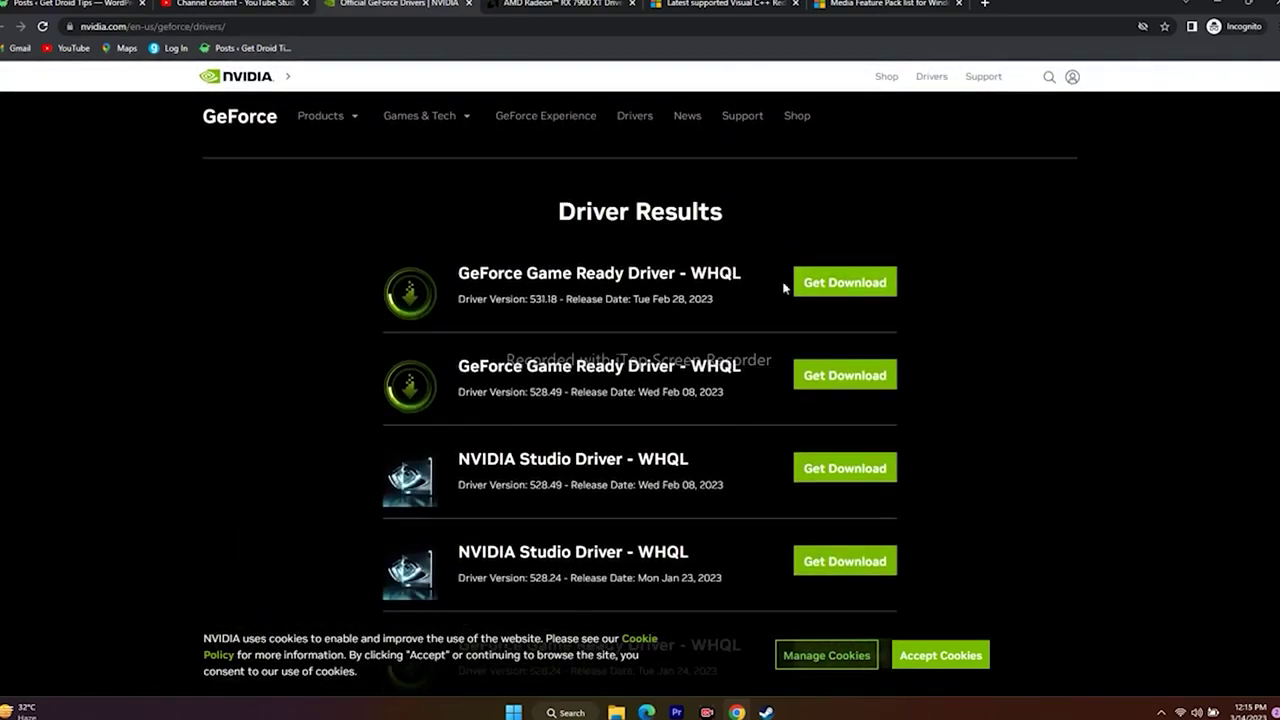
pyautogui.moveTo(733, 300); pyautogui.dragTo(551, 299)
pyautogui.click(715, 306)
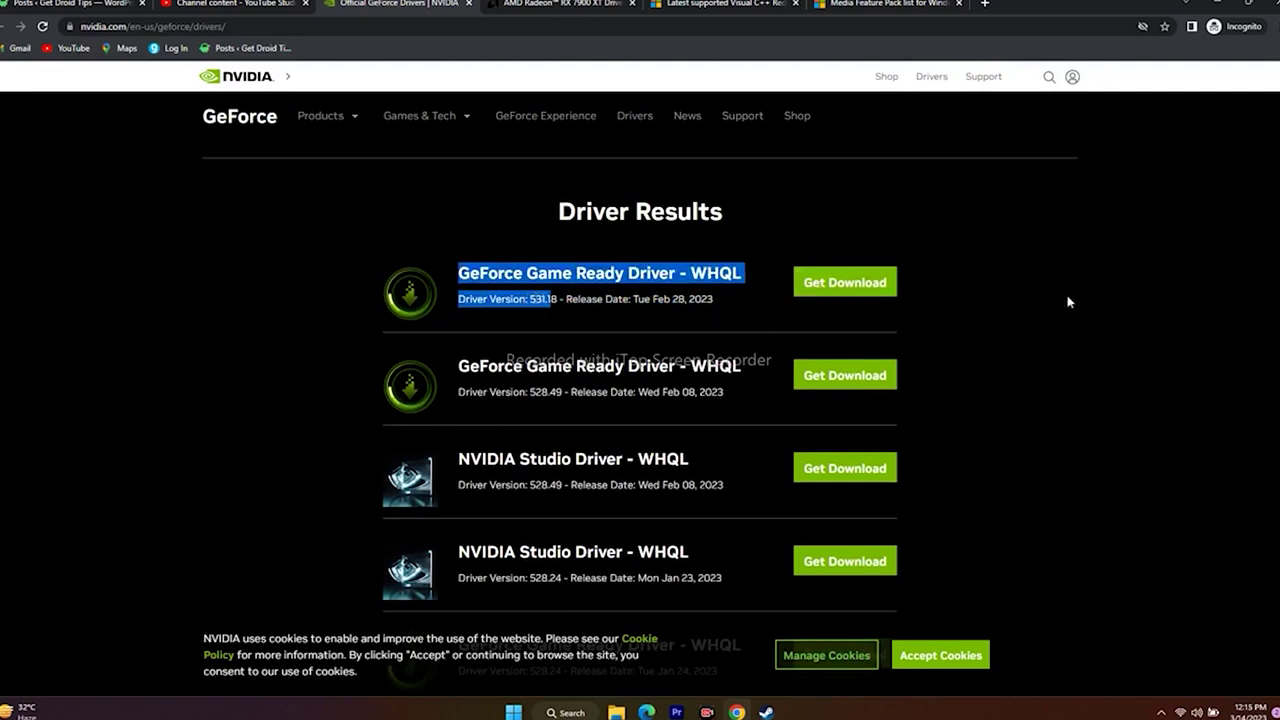
# - Examine the release dates of the older 528.49 Game Ready and 528.24 Studio drivers
pyautogui.scroll(-2, 1066, 300)
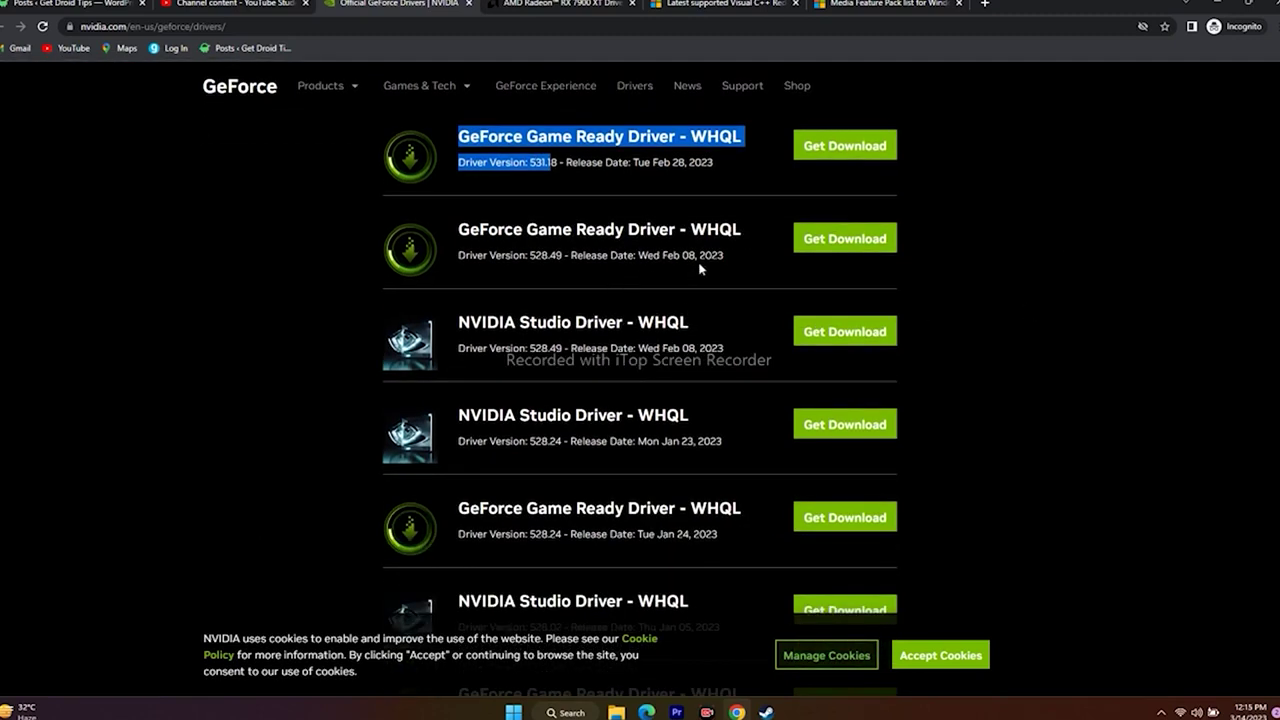
pyautogui.click(736, 258)
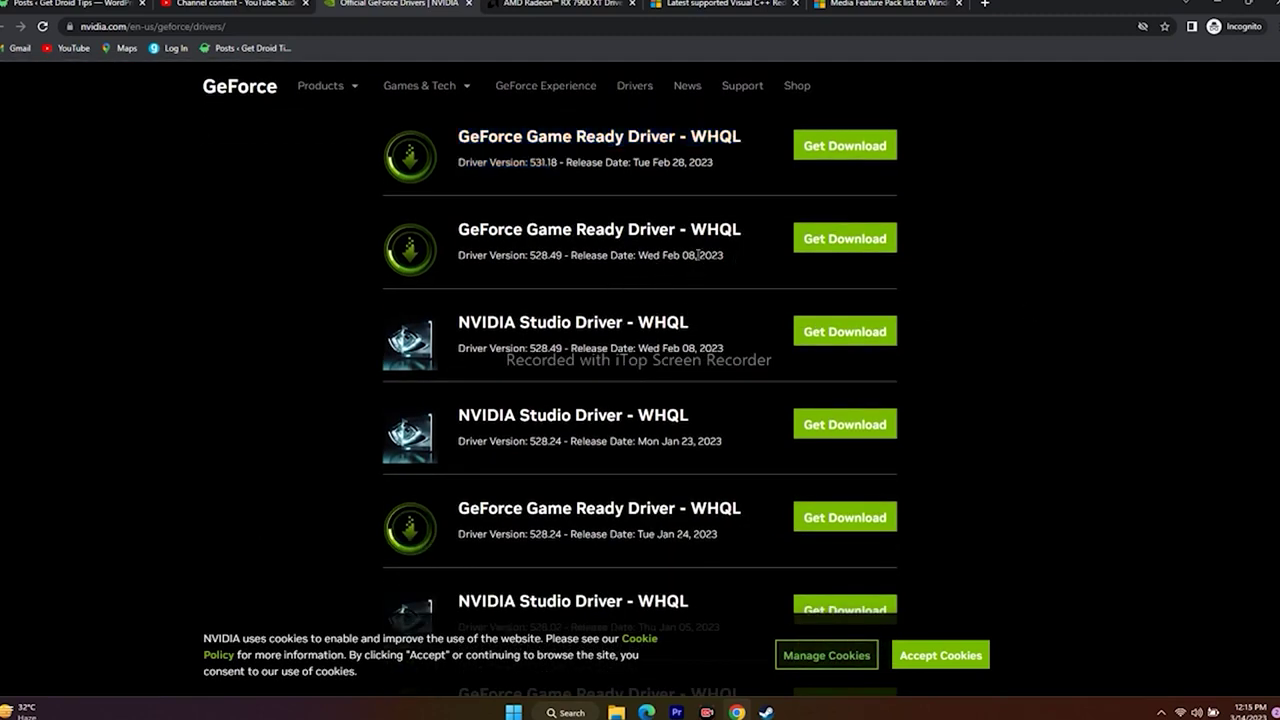
pyautogui.tripleClick(736, 259)
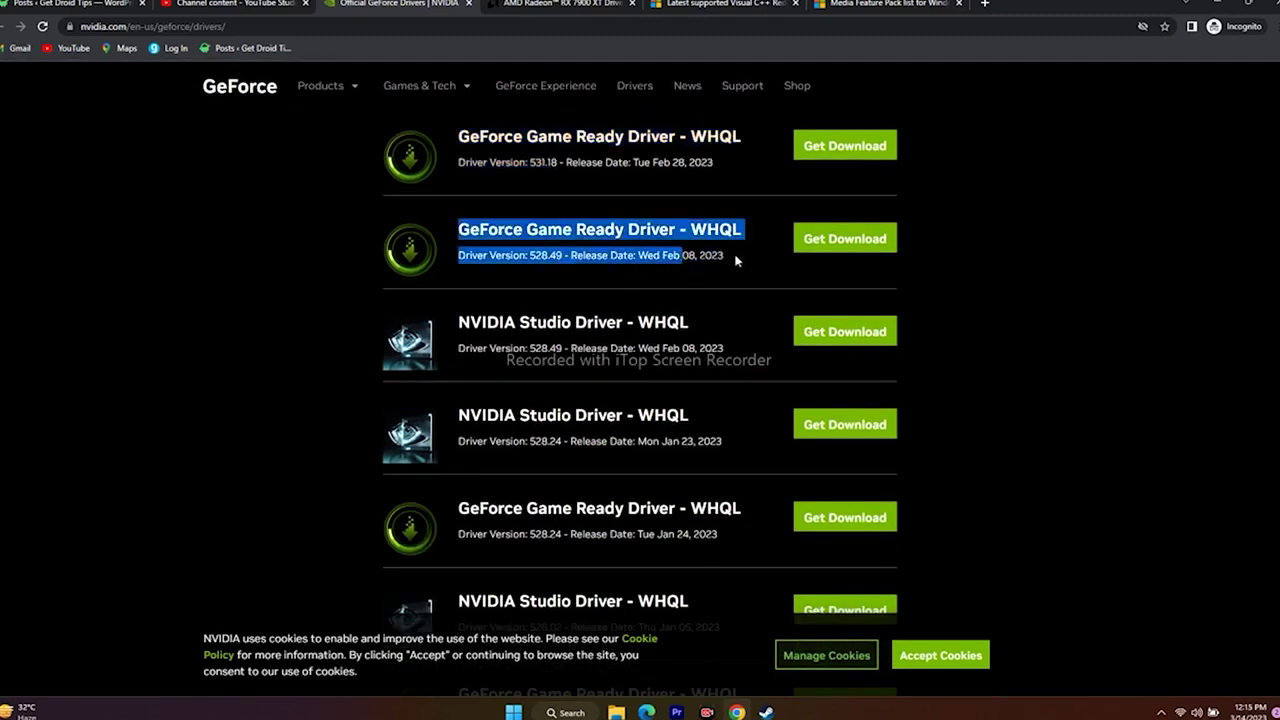
pyautogui.scroll(-2, 686, 304)
pyautogui.click(664, 305)
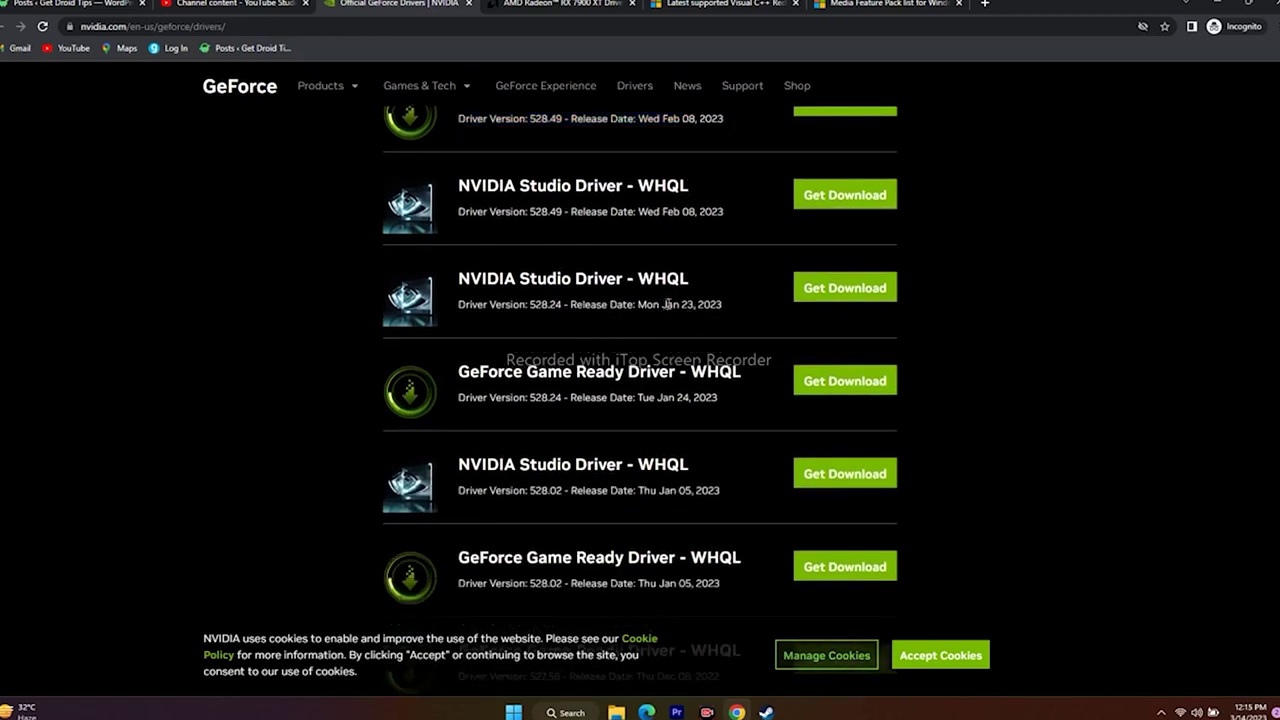
pyautogui.tripleClick(722, 305)
pyautogui.moveTo(663, 310); pyautogui.dragTo(637, 317)
pyautogui.click(696, 318)
# - Highlight the 528.49 Game Ready Driver entry as the previous version, review the results and minimize the browser
pyautogui.scroll(3, 1074, 346)
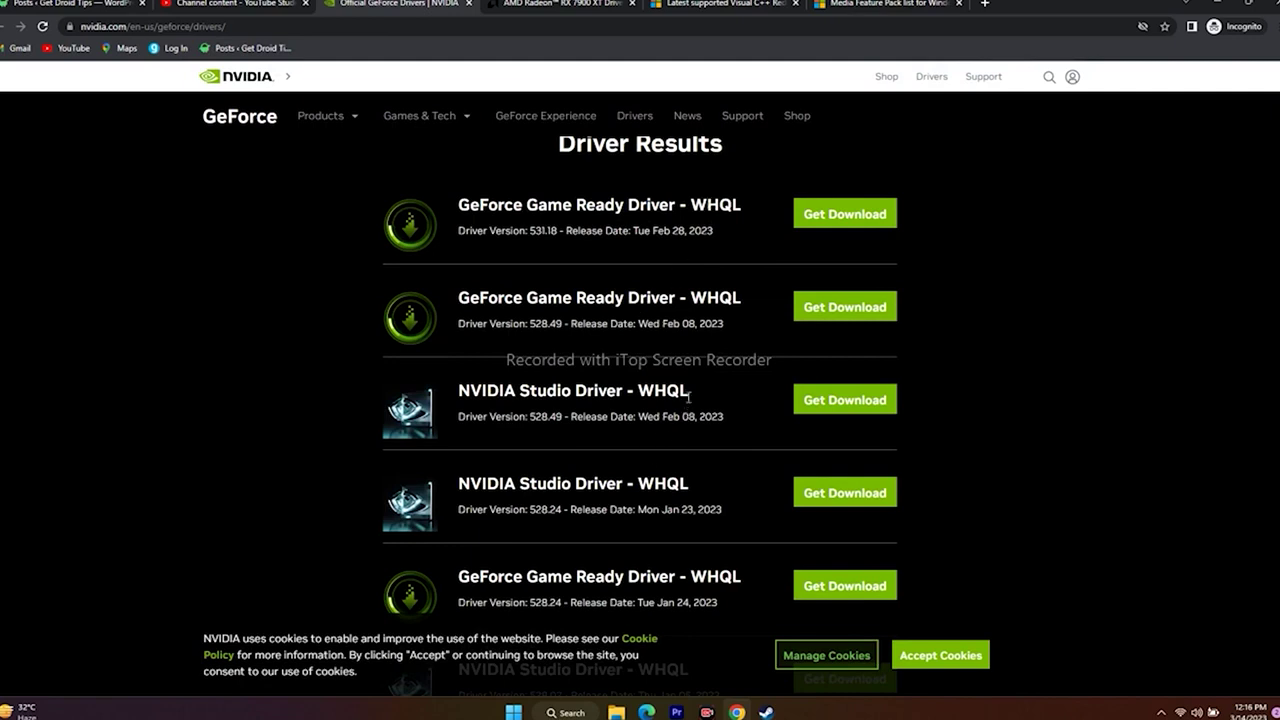
pyautogui.scroll(-1, 698, 378)
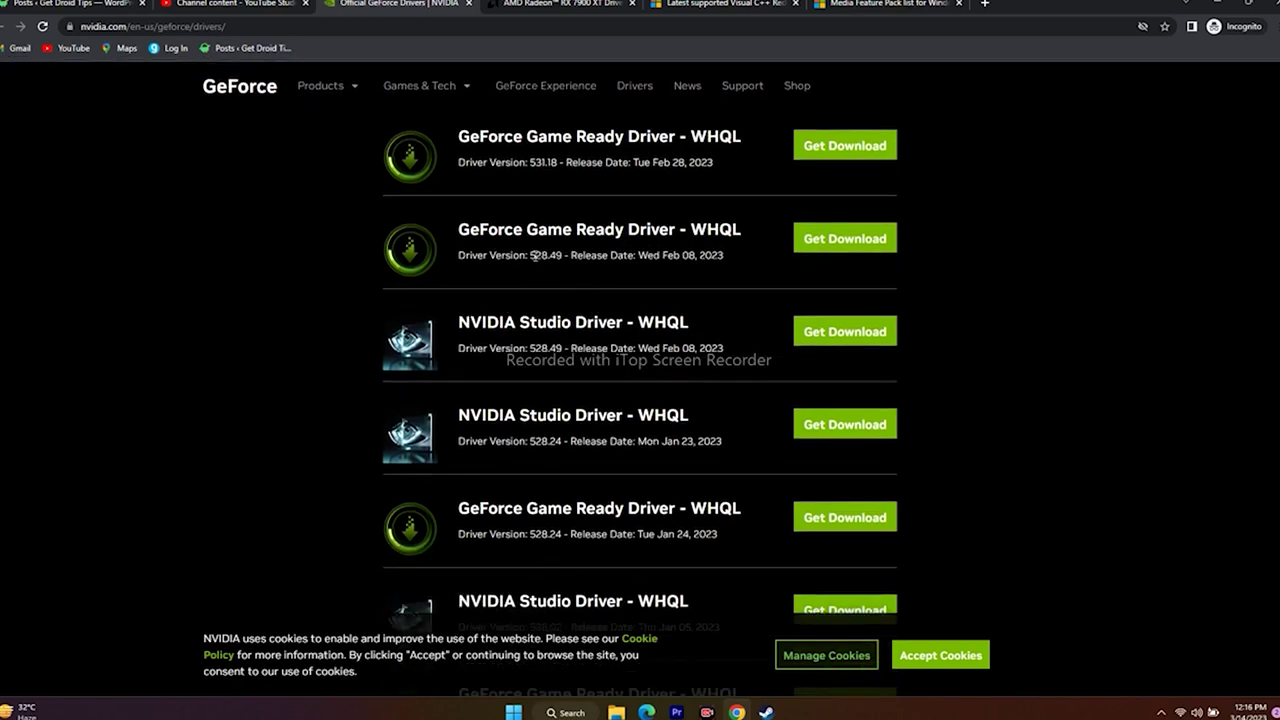
pyautogui.moveTo(530, 255); pyautogui.dragTo(723, 259)
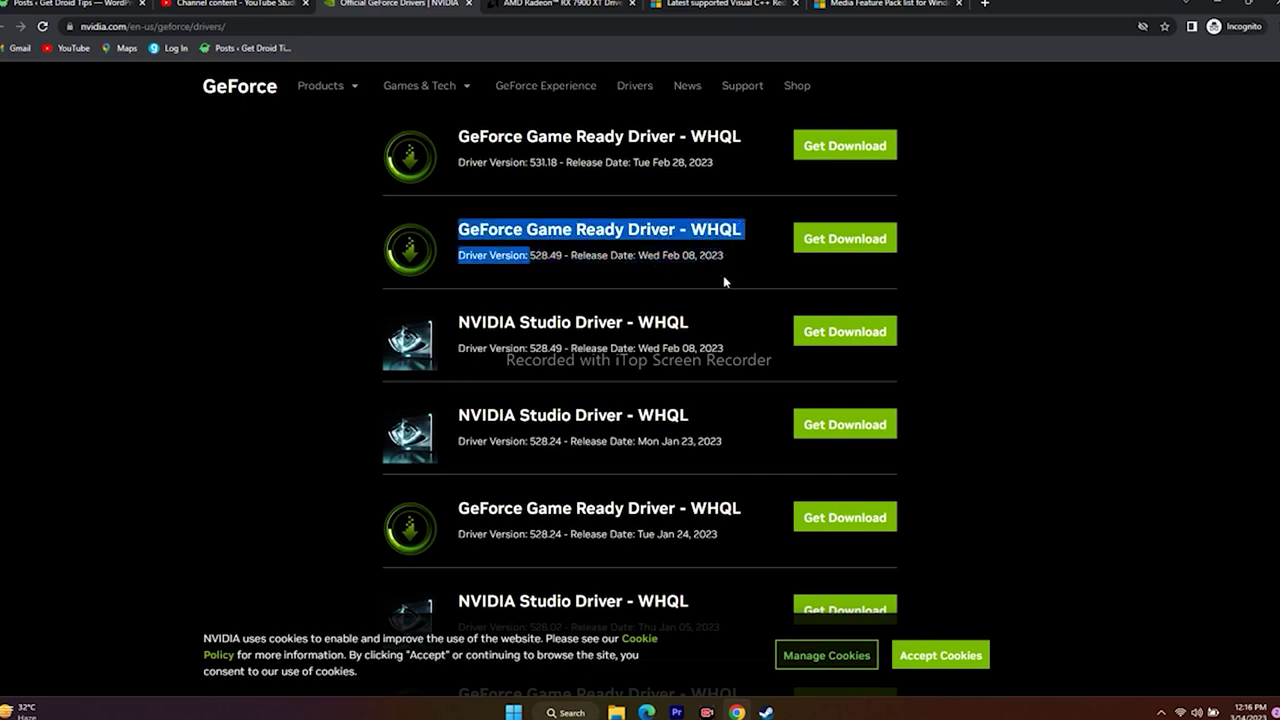
pyautogui.click(723, 275)
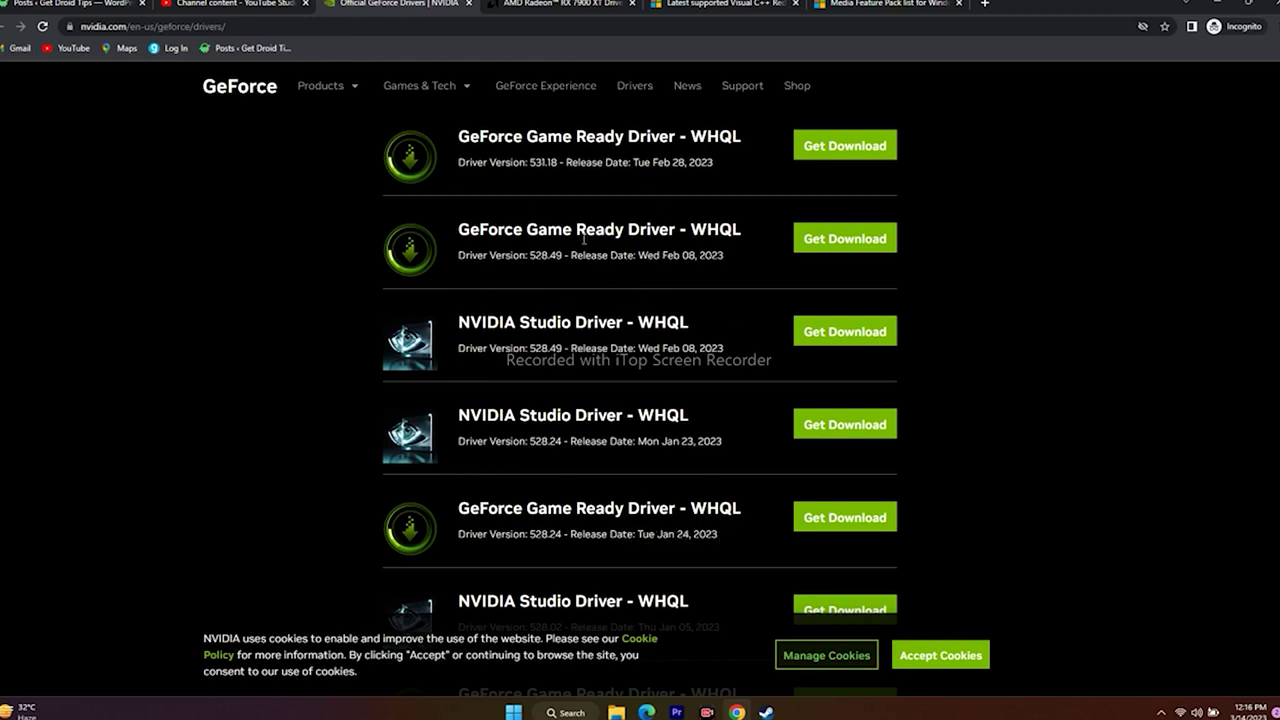
pyautogui.scroll(1, 630, 455)
pyautogui.scroll(1, 754, 292)
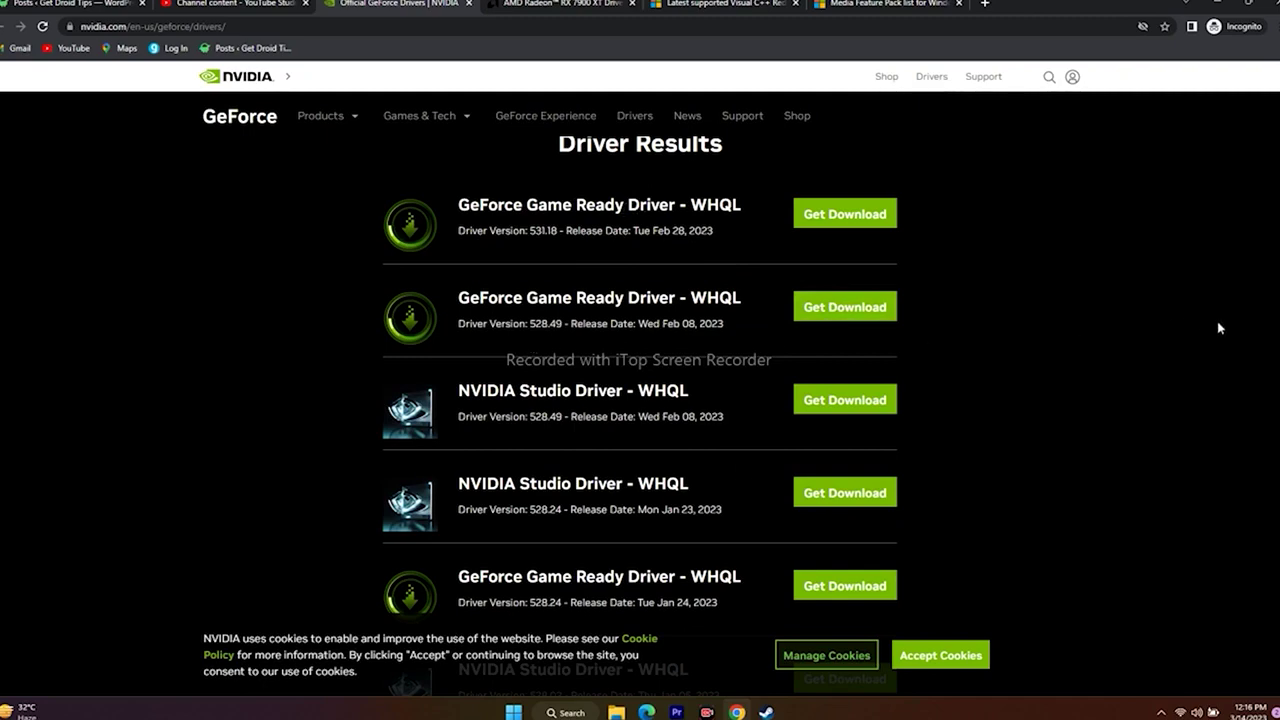
pyautogui.click(1222, 5)
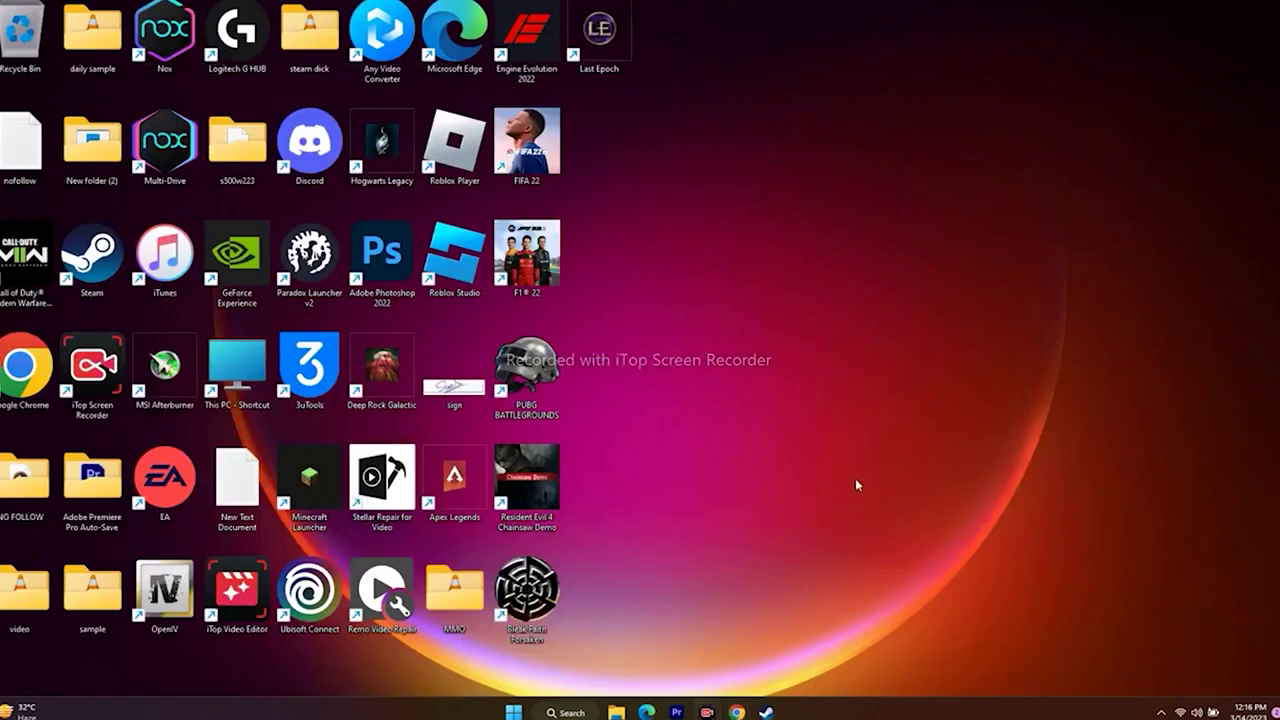
# - Switch to Steam, open Last Epoch's properties and enter dx11 as its launch option
pyautogui.click(766, 712)
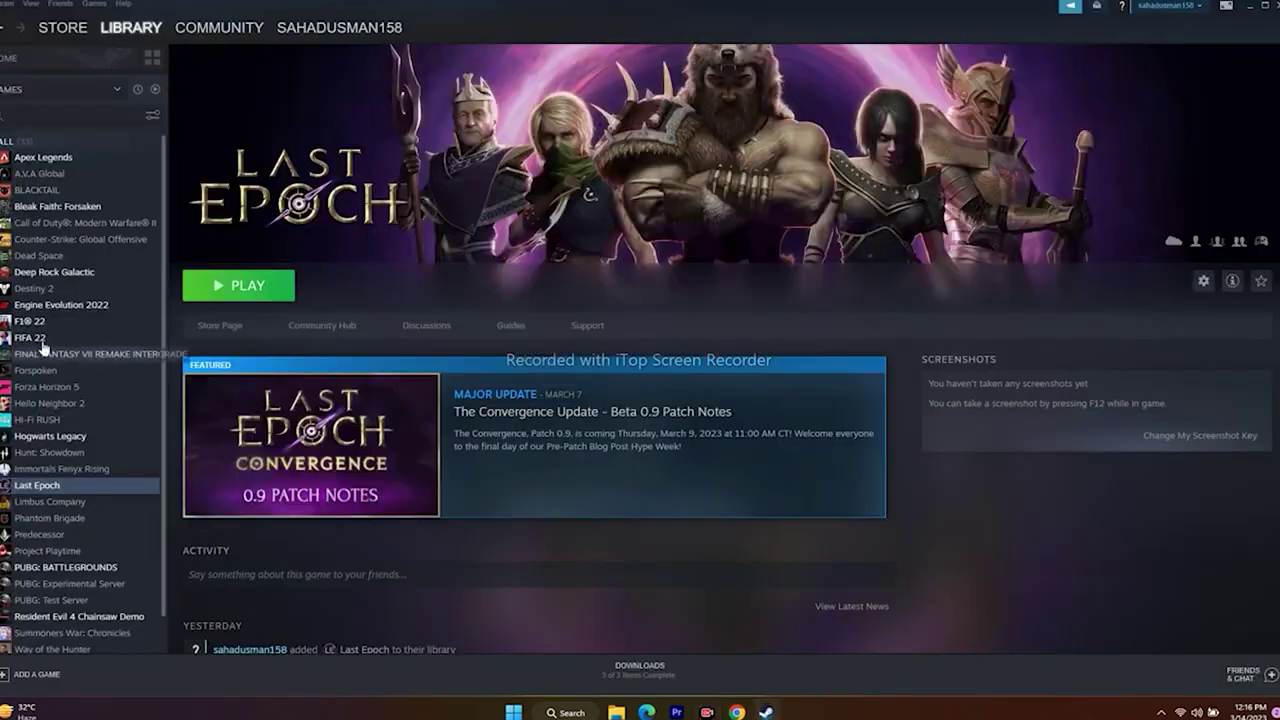
pyautogui.rightClick(72, 486)
pyautogui.click(105, 571)
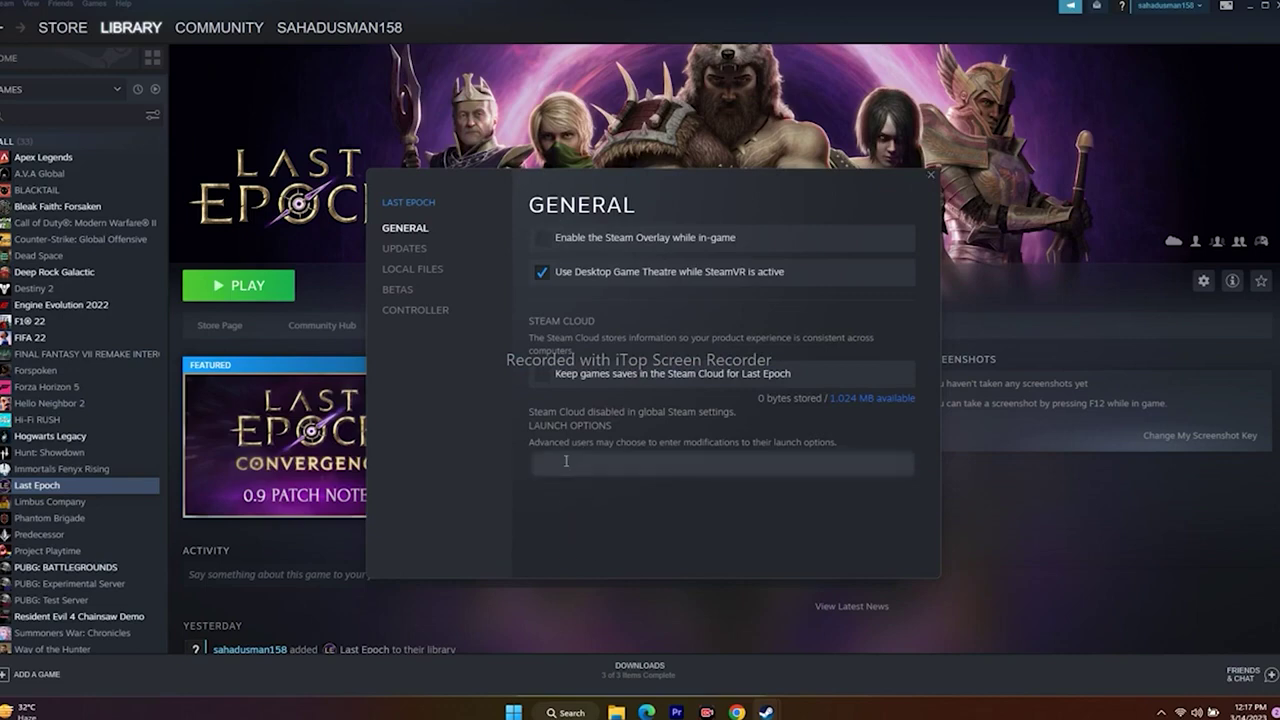
pyautogui.write('dx11')
# - Clear the dx11 launch option, close Last Epoch's properties and minimize Steam
pyautogui.moveTo(576, 463); pyautogui.dragTo(529, 466)
pyautogui.press('BackSpace')
pyautogui.click(931, 175)
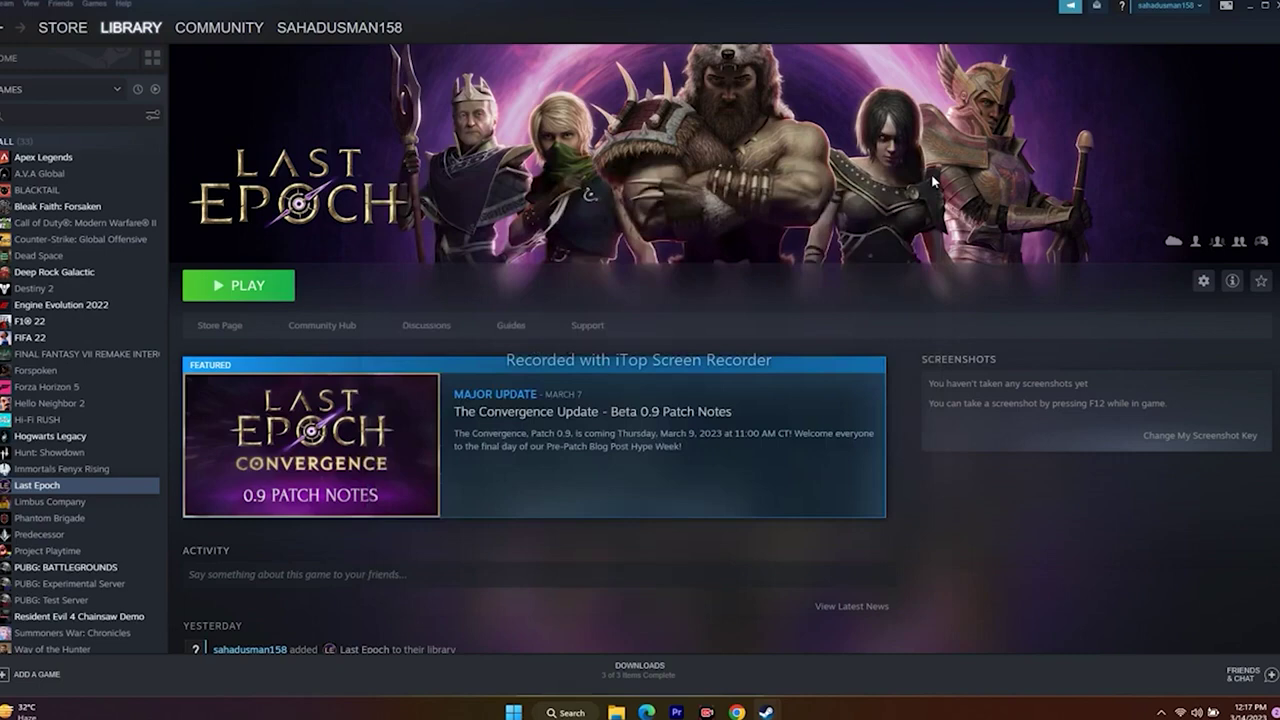
pyautogui.click(1252, 8)
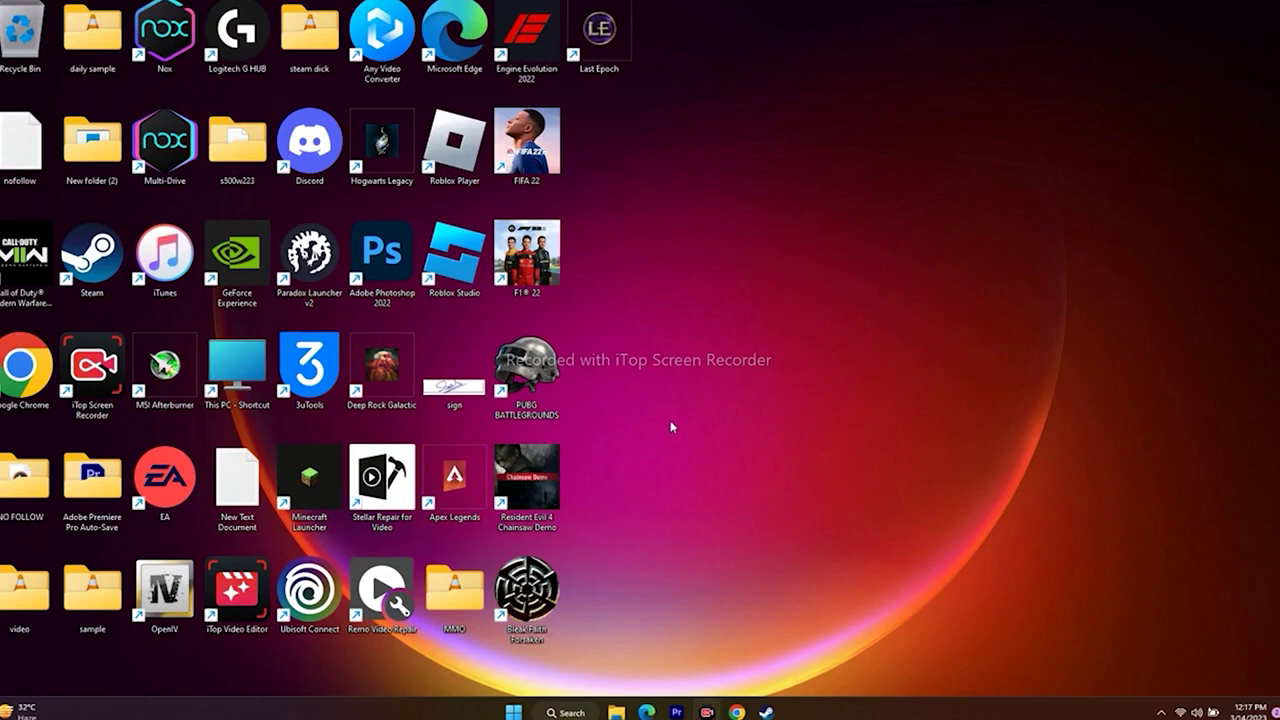
# - Open Task Manager and end the Discord background process
pyautogui.rightClick(513, 712)
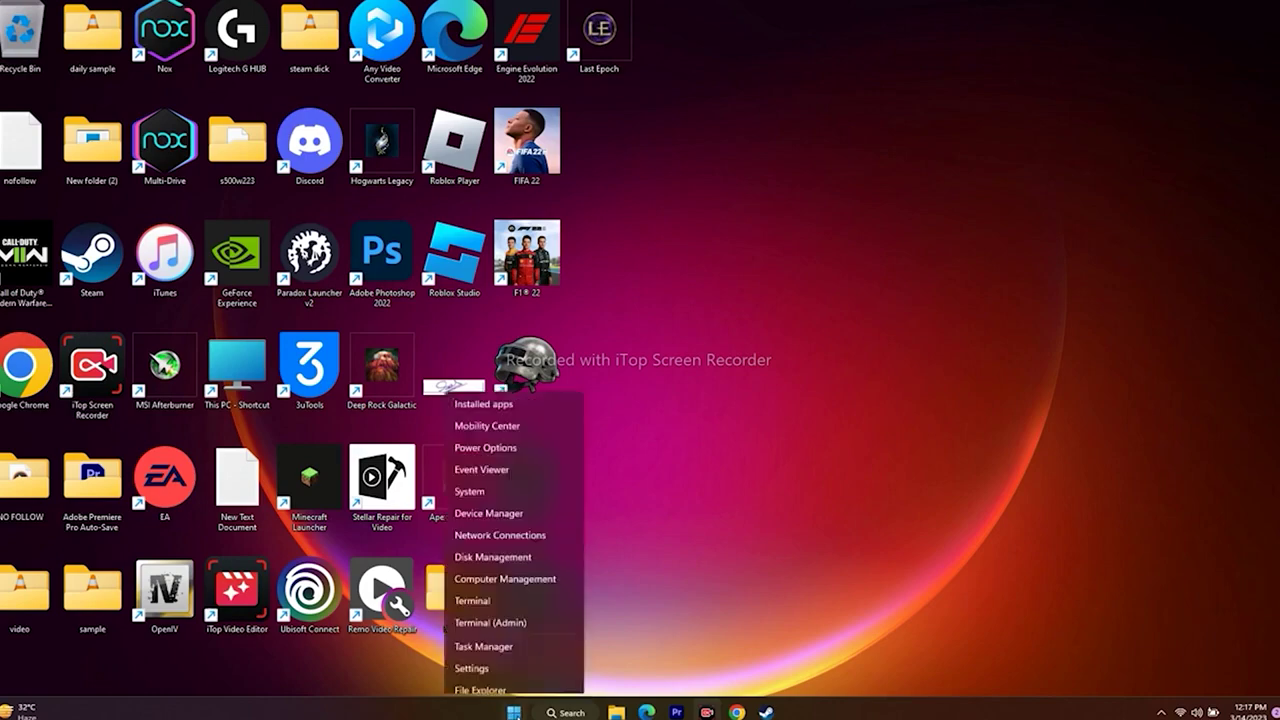
pyautogui.click(490, 548)
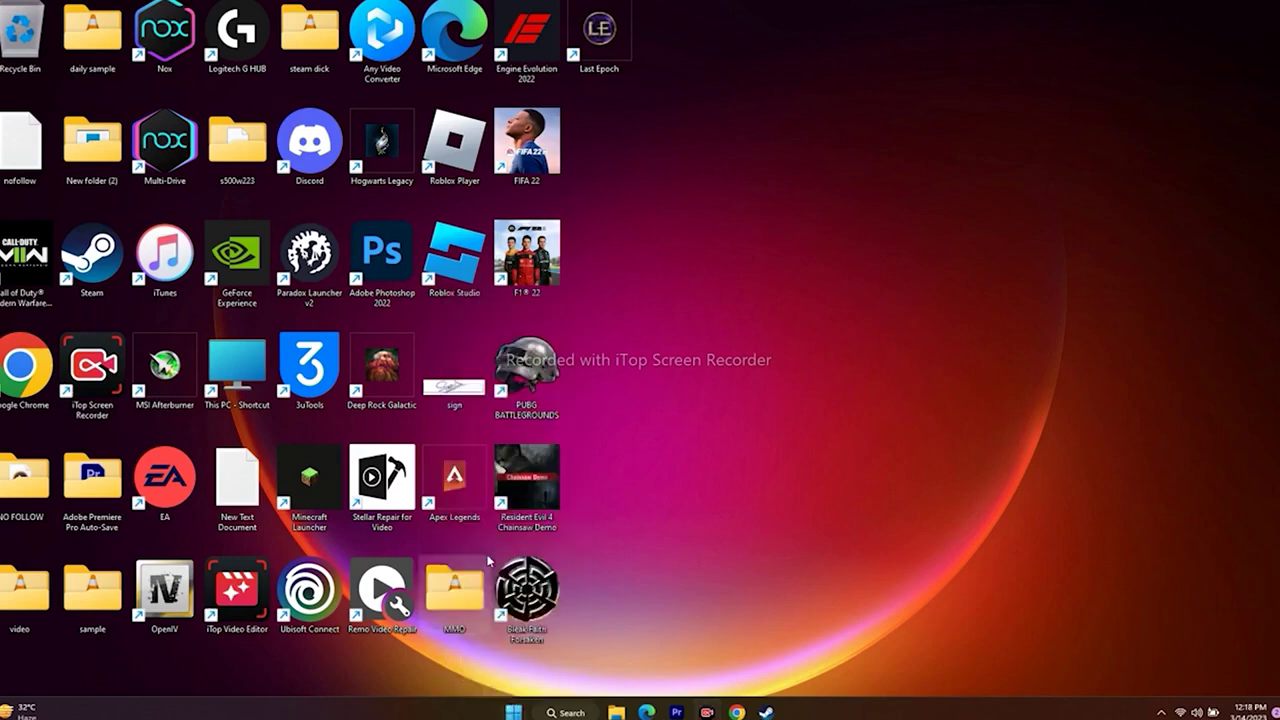
pyautogui.click(930, 47)
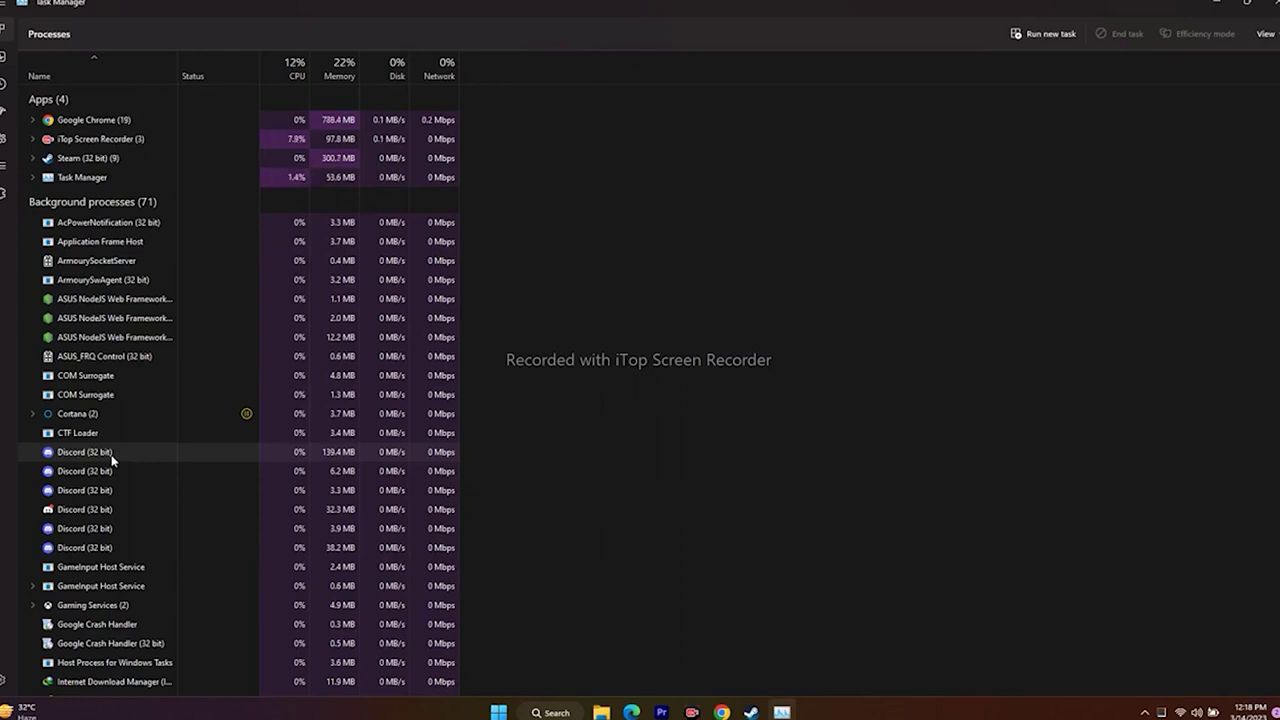
pyautogui.rightClick(112, 458)
pyautogui.click(119, 466)
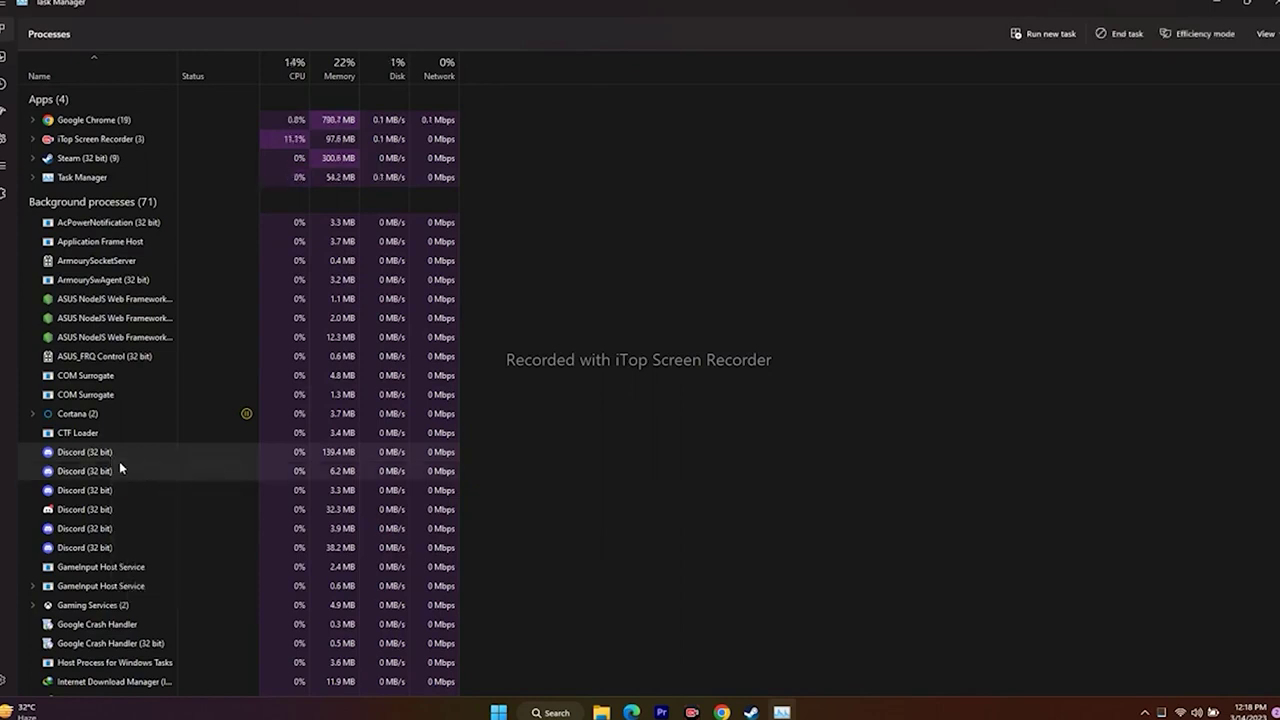
pyautogui.rightClick(106, 457)
pyautogui.click(308, 460)
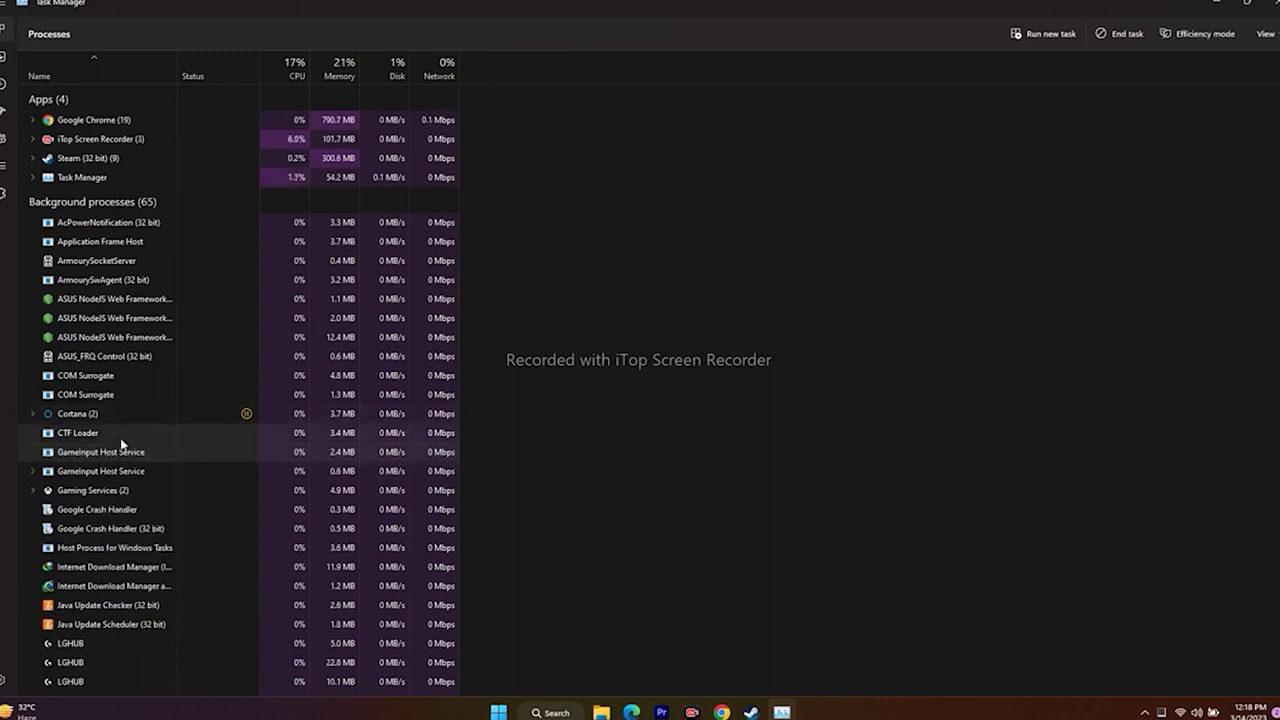
# - Look through the remaining background processes, close Task Manager and minimize the Steam window
pyautogui.scroll(-2, 125, 447)
pyautogui.scroll(2, 120, 443)
pyautogui.click(120, 450)
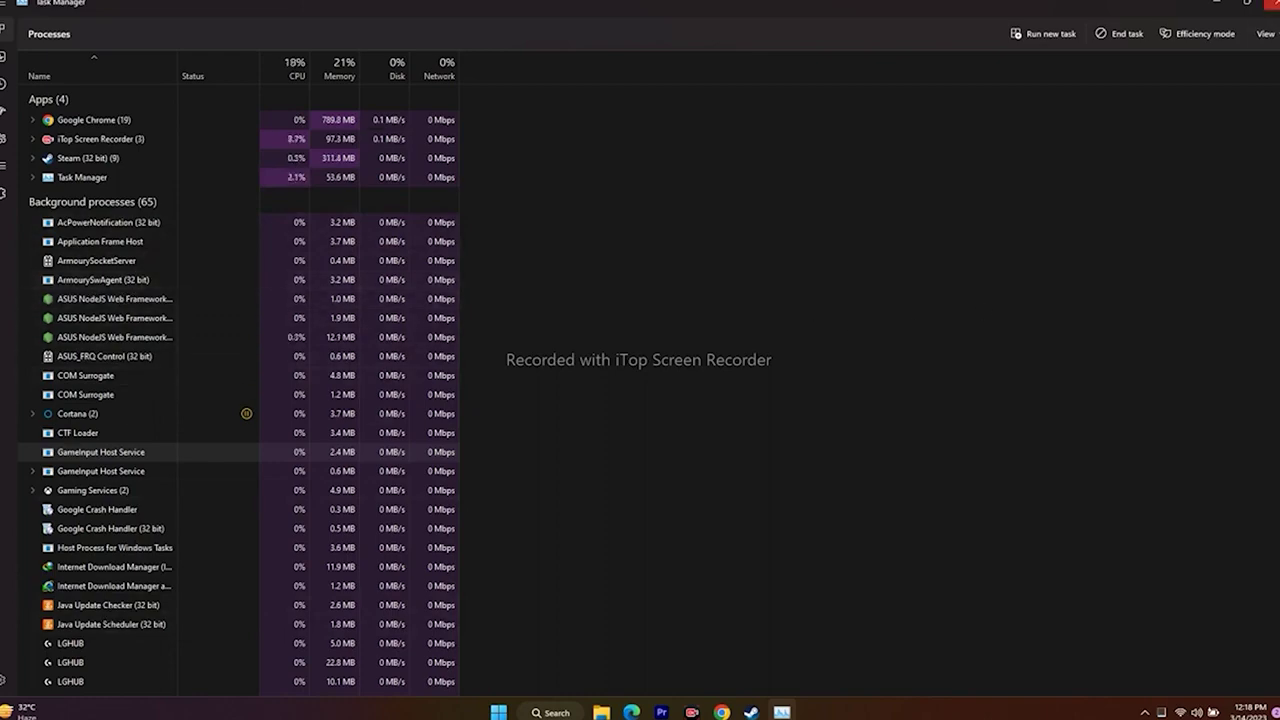
pyautogui.click(1271, 5)
pyautogui.click(770, 713)
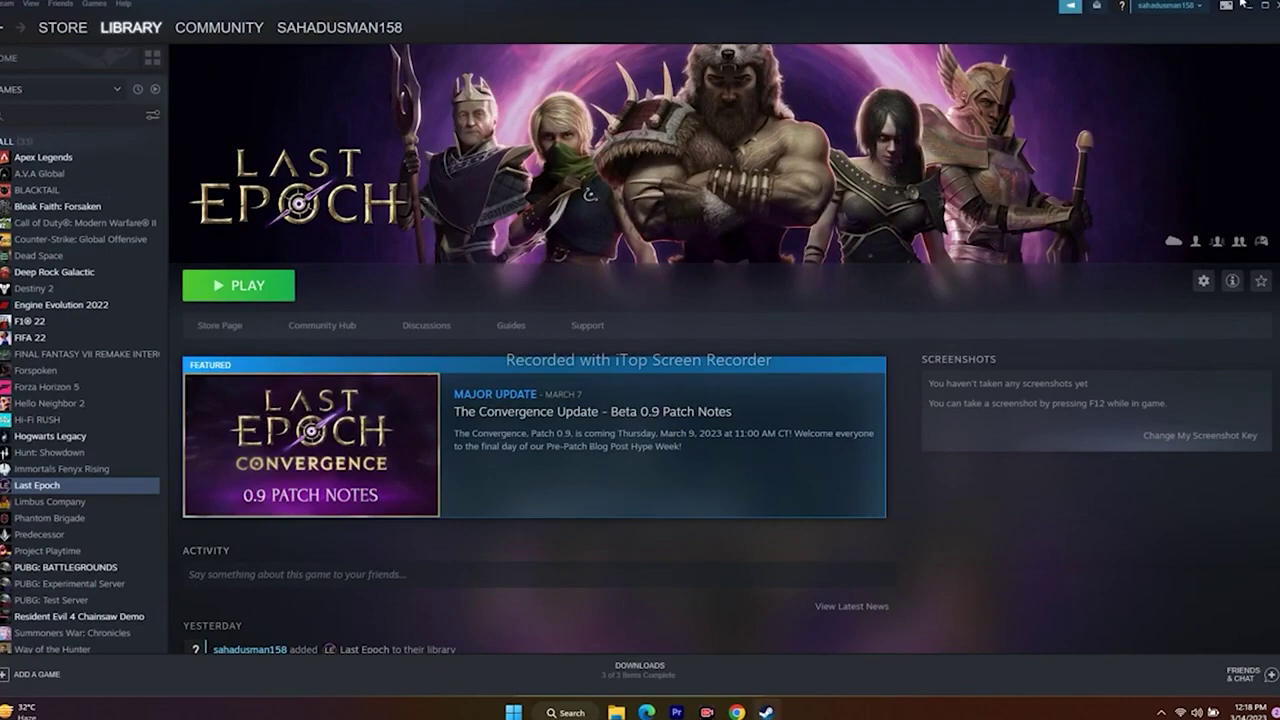
pyautogui.click(1278, 714)
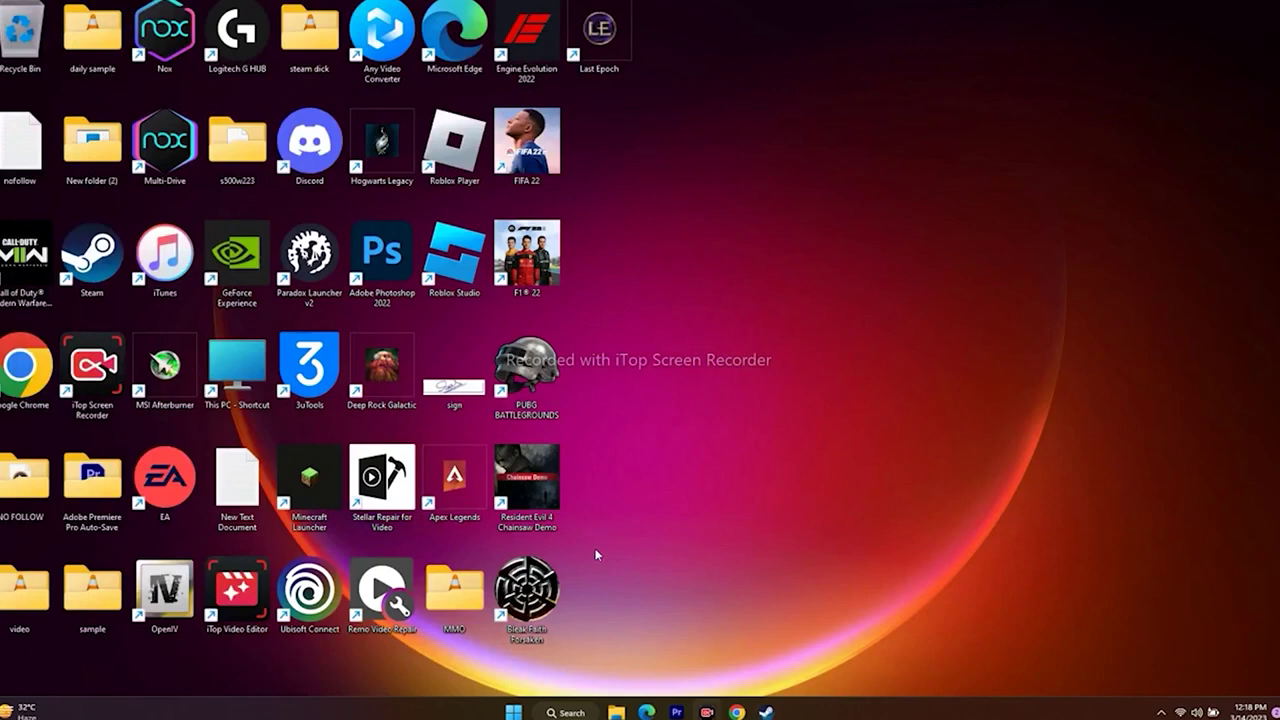
# - Search Windows for the graphics settings, open them and review the list of apps with custom graphics options
pyautogui.click(566, 712)
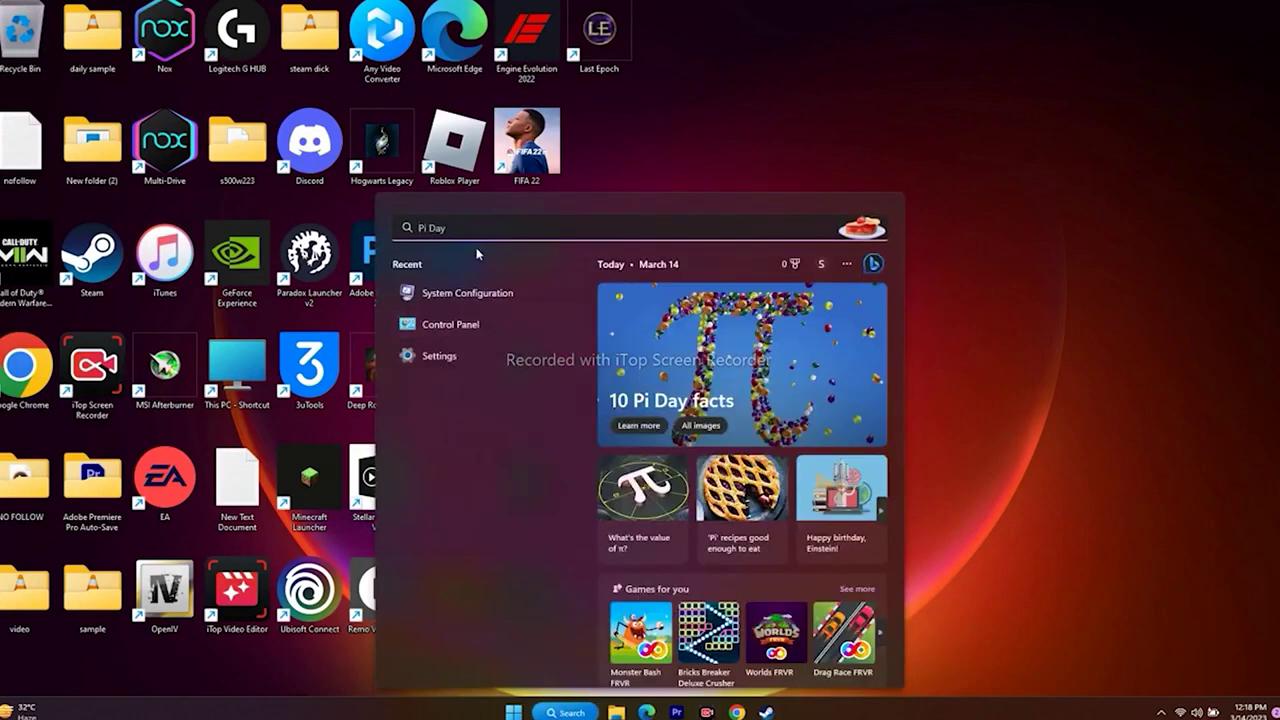
pyautogui.write('gra')
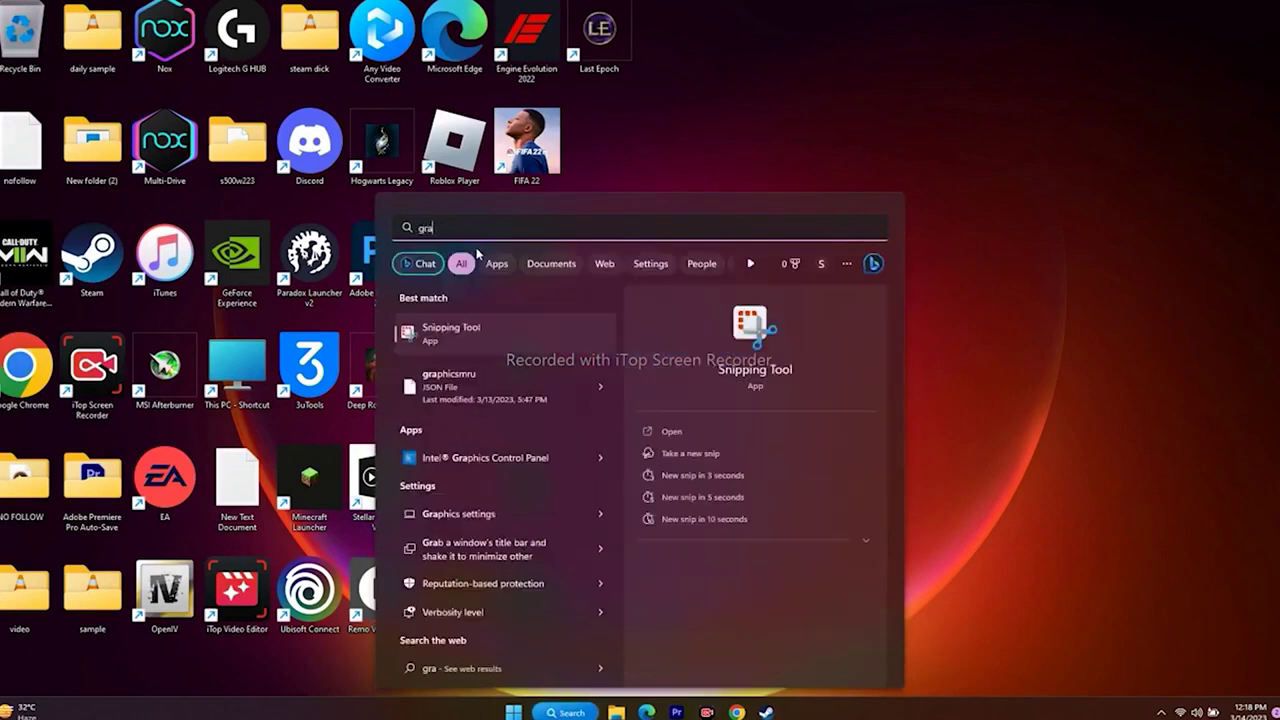
pyautogui.click(497, 513)
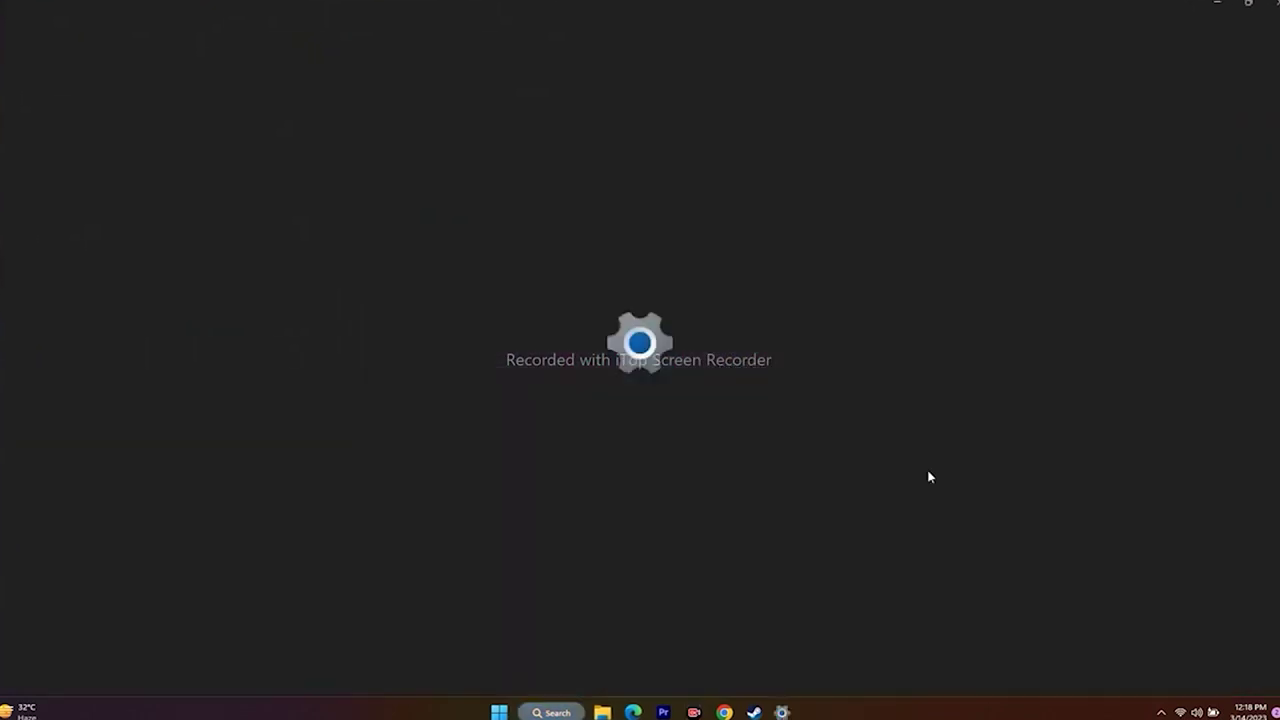
pyautogui.scroll(-3, 858, 430)
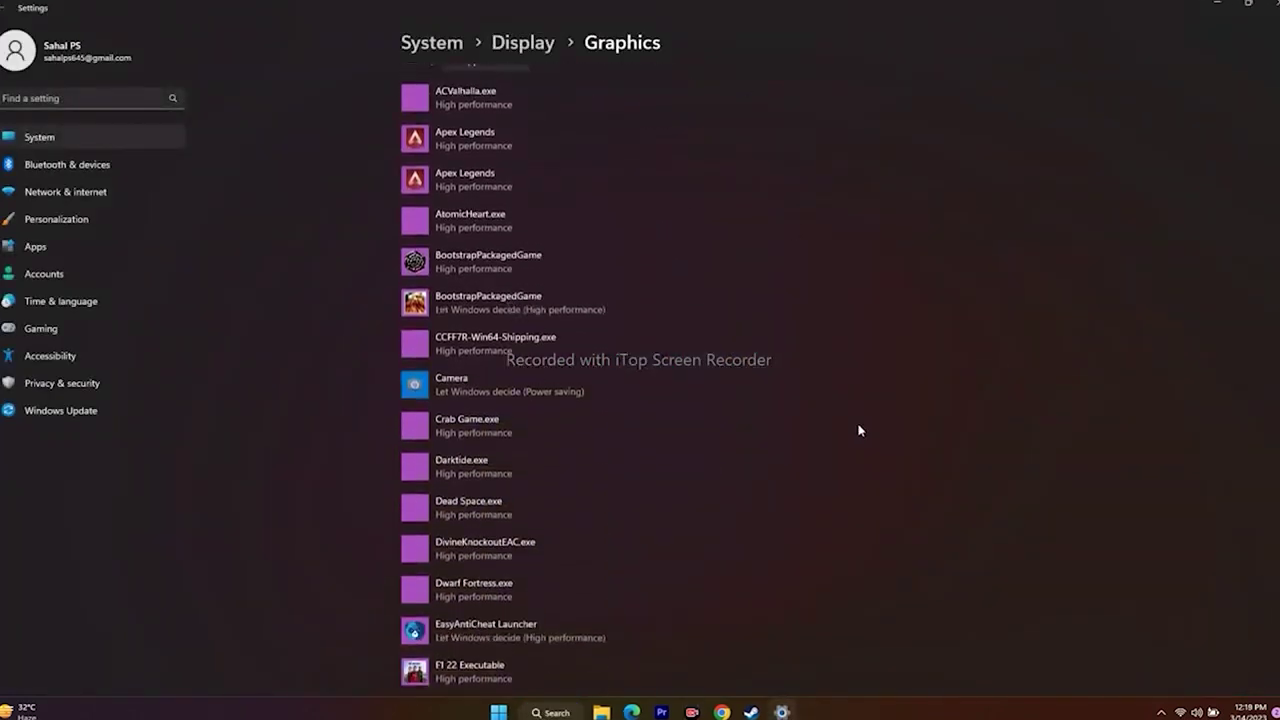
pyautogui.scroll(2, 858, 430)
pyautogui.scroll(-2, 733, 323)
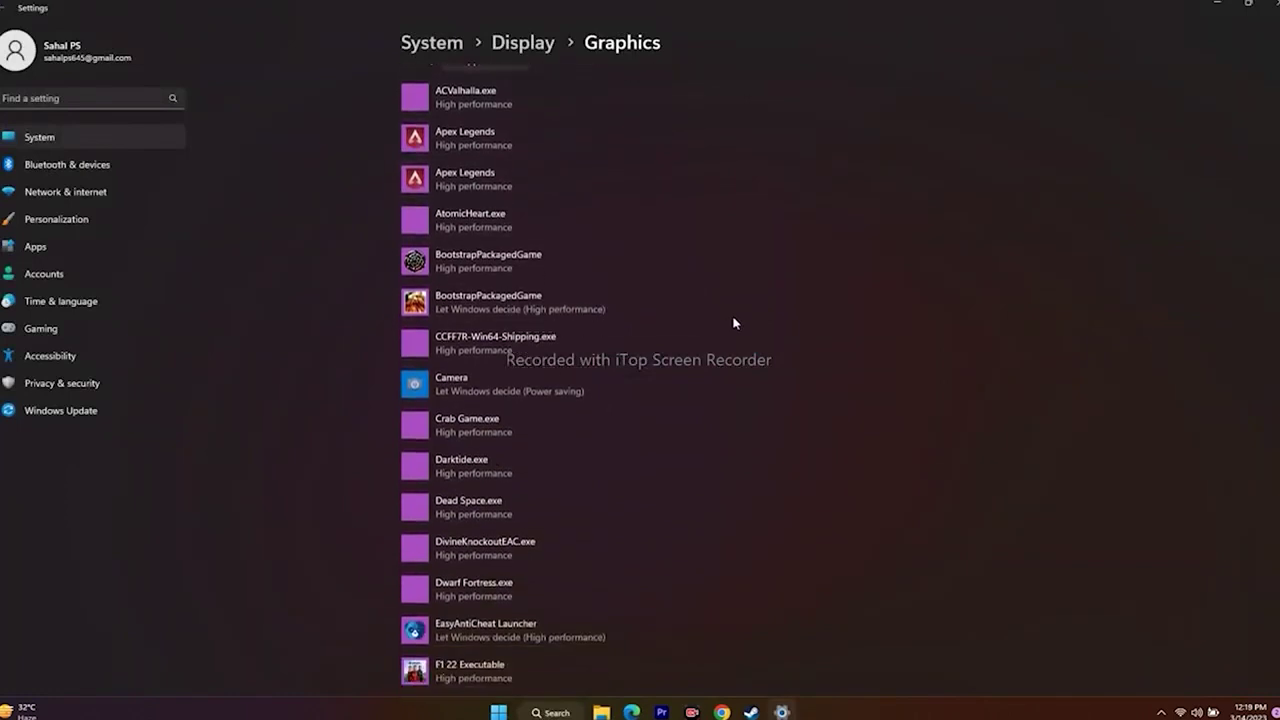
pyautogui.scroll(-5, 733, 323)
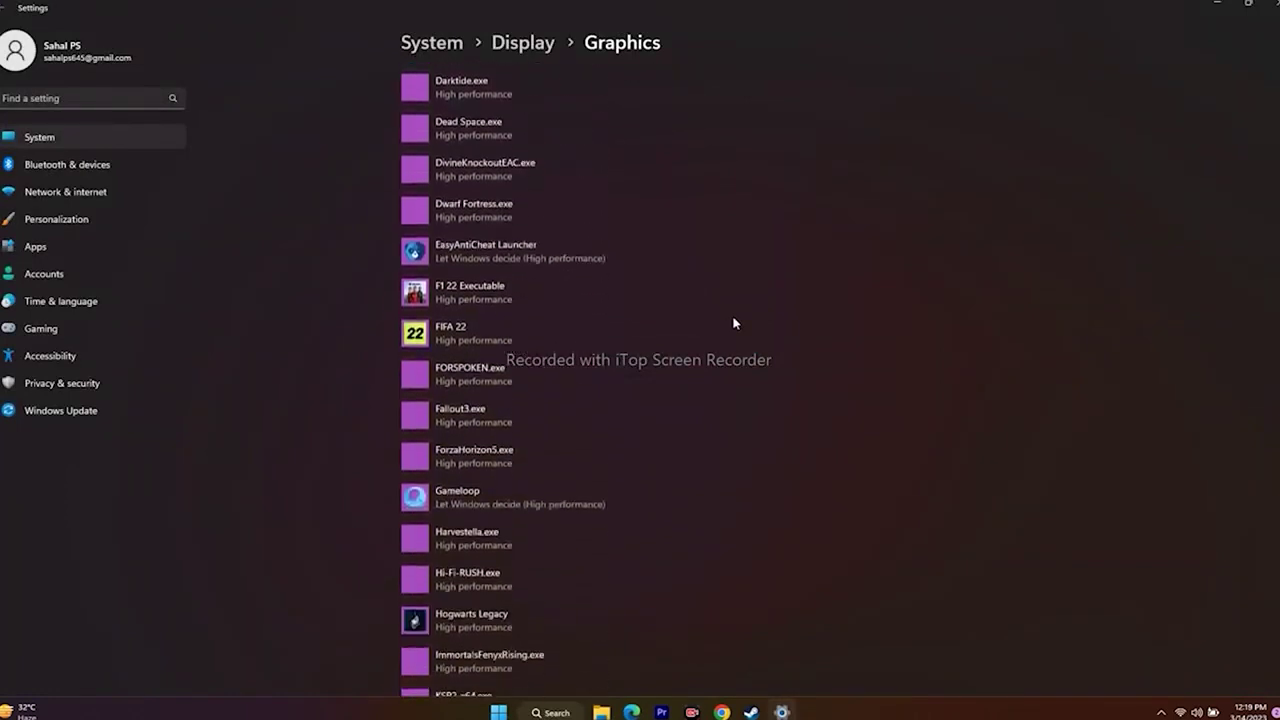
pyautogui.scroll(6, 733, 325)
pyautogui.scroll(1, 733, 327)
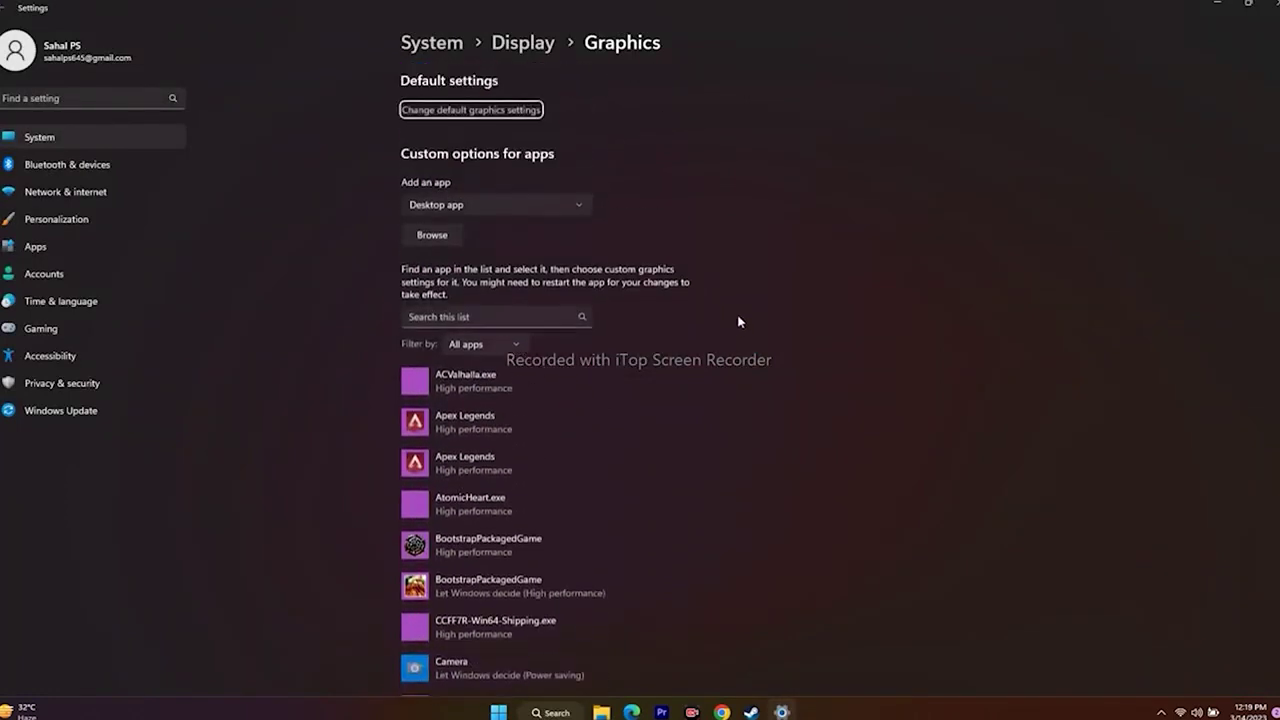
# - Start adding a desktop app to the graphics list and browse to C:\Program Files (x86)\Steam
pyautogui.click(433, 234)
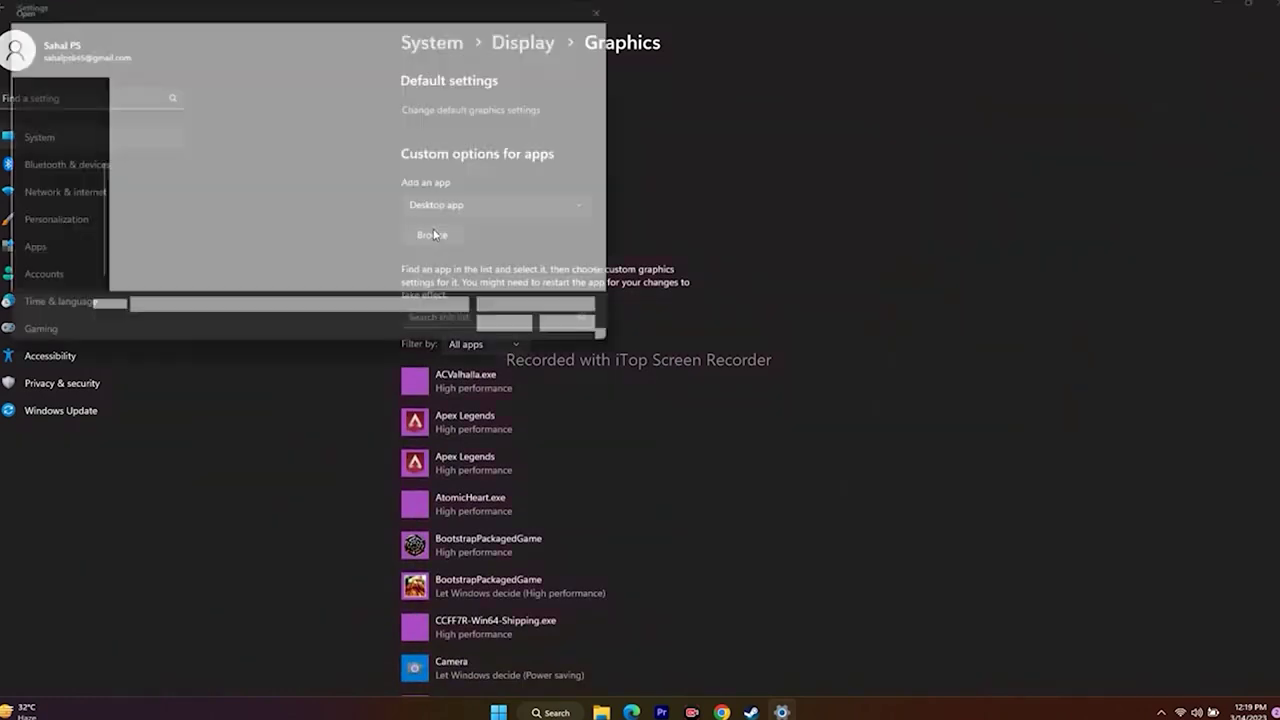
pyautogui.click(41, 259)
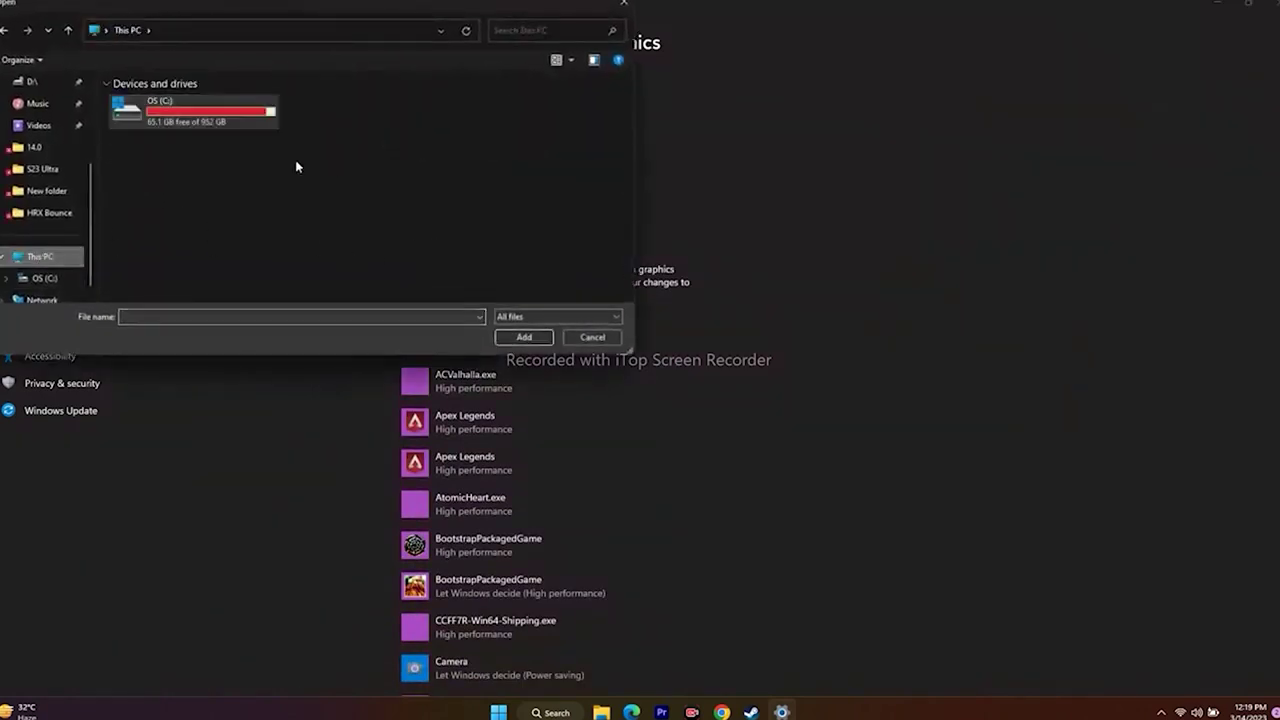
pyautogui.doubleClick(186, 117)
pyautogui.scroll(-5, 166, 196)
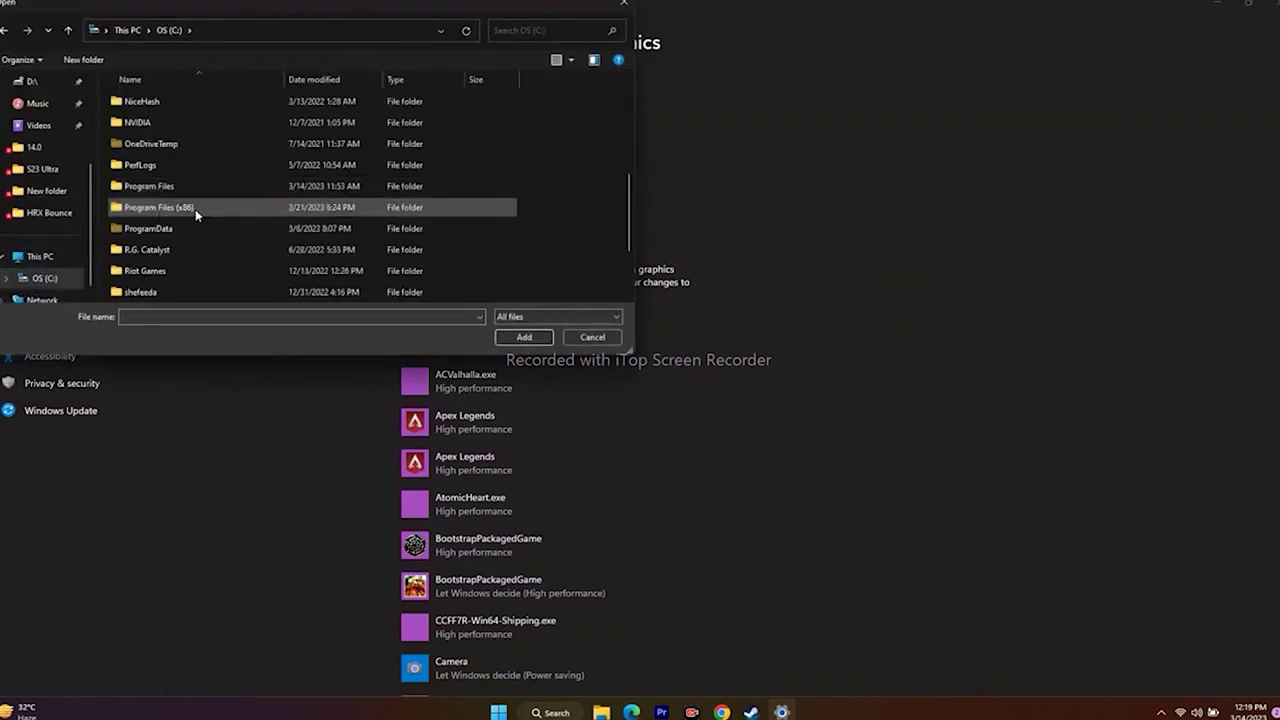
pyautogui.doubleClick(195, 209)
pyautogui.scroll(-12, 195, 210)
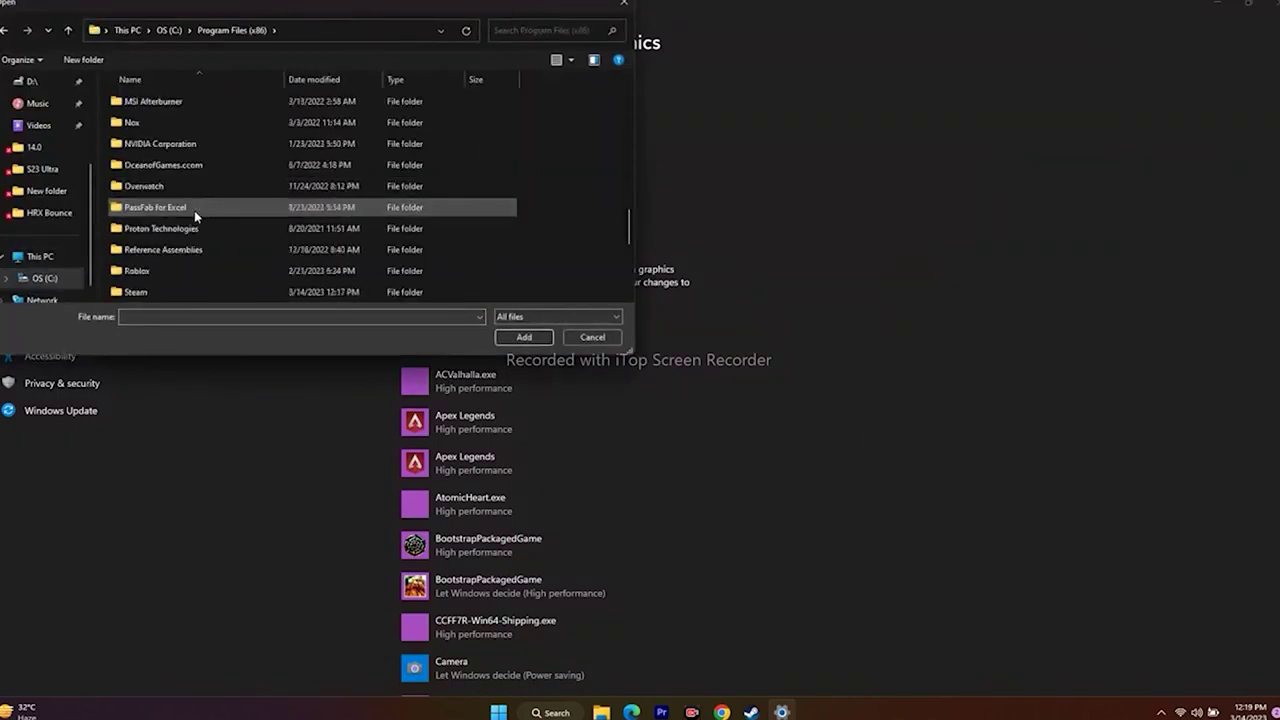
pyautogui.doubleClick(142, 291)
# - Open the steamapps\common\Last Epoch folder and add the Last Epoch application to the graphics list
pyautogui.scroll(-2, 172, 160)
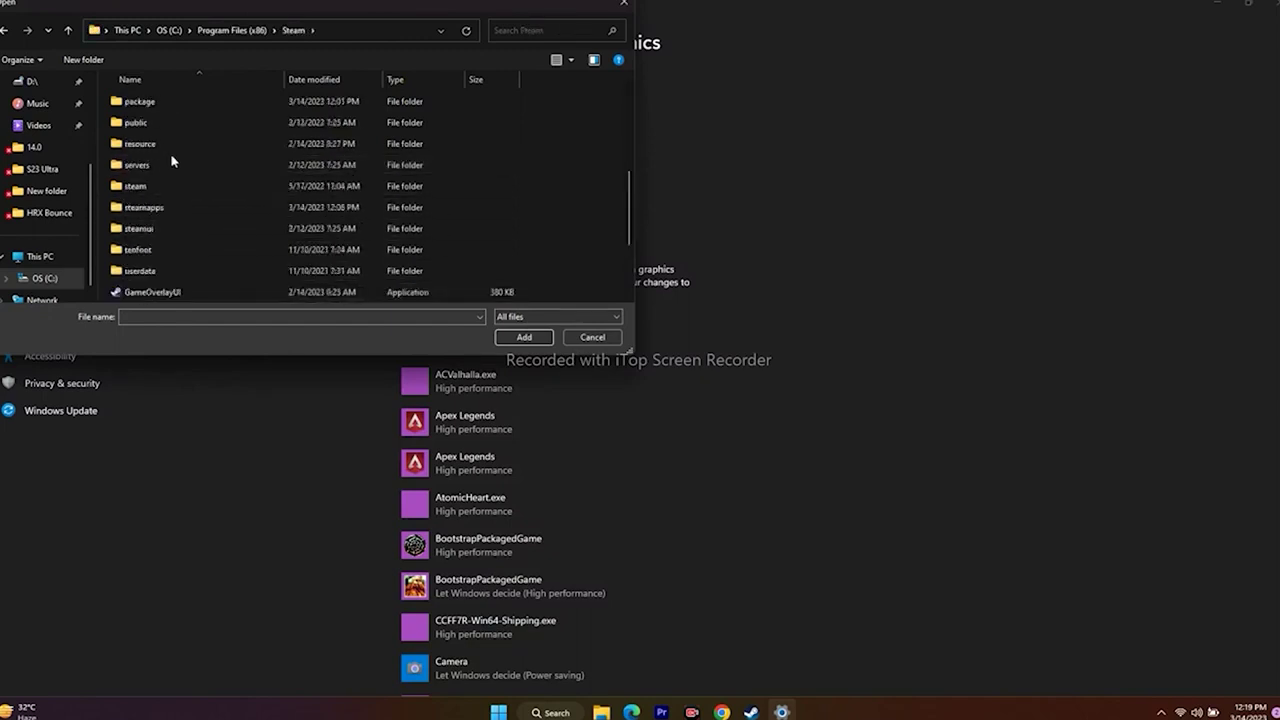
pyautogui.doubleClick(162, 209)
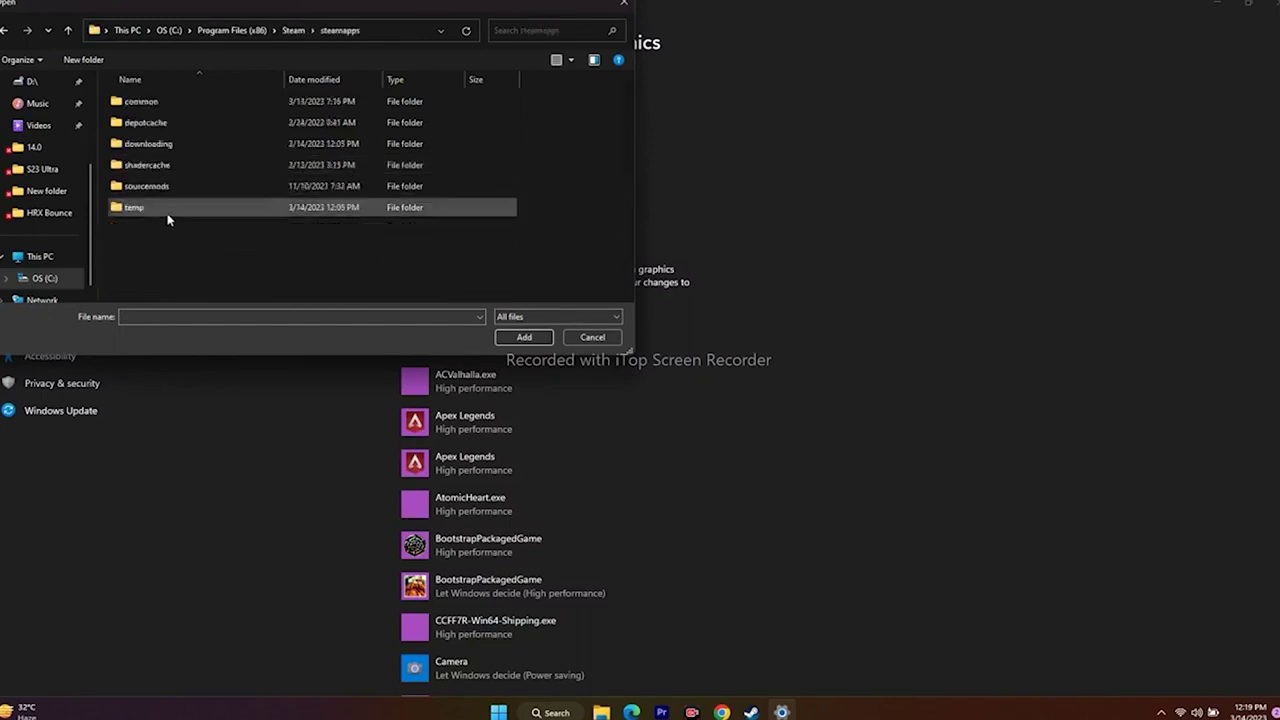
pyautogui.doubleClick(164, 100)
pyautogui.scroll(-2, 176, 168)
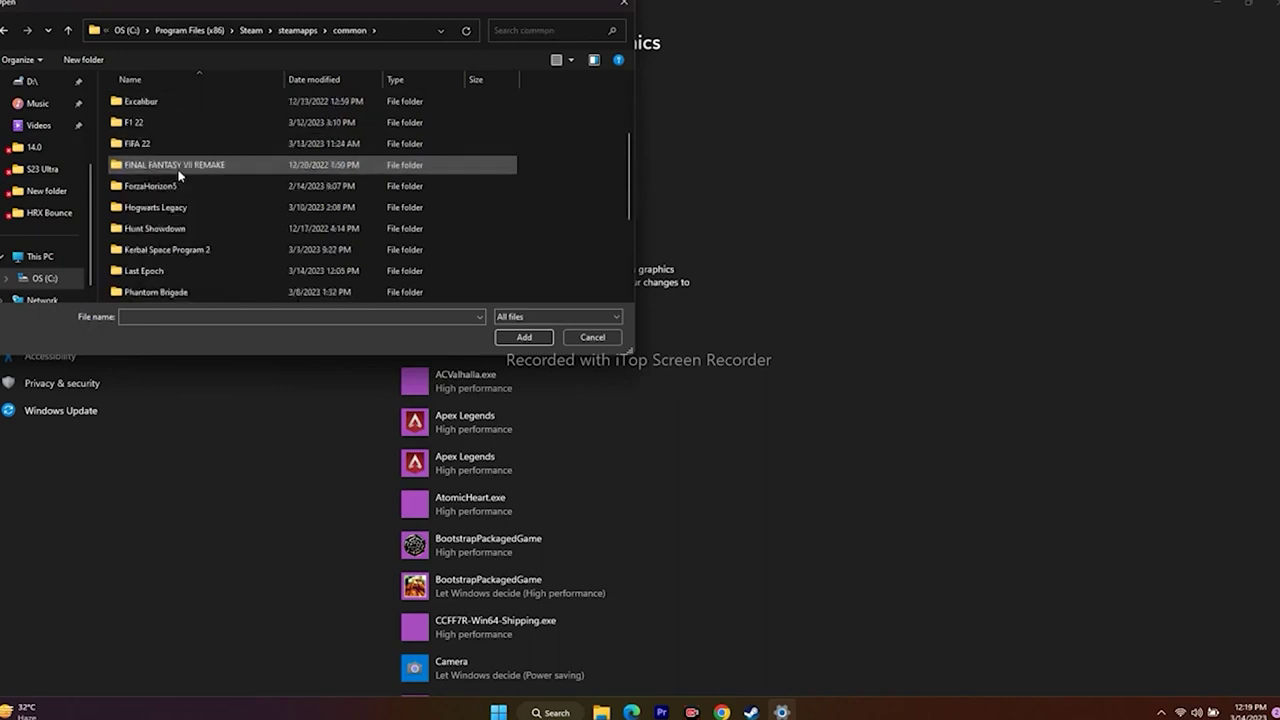
pyautogui.scroll(2, 178, 176)
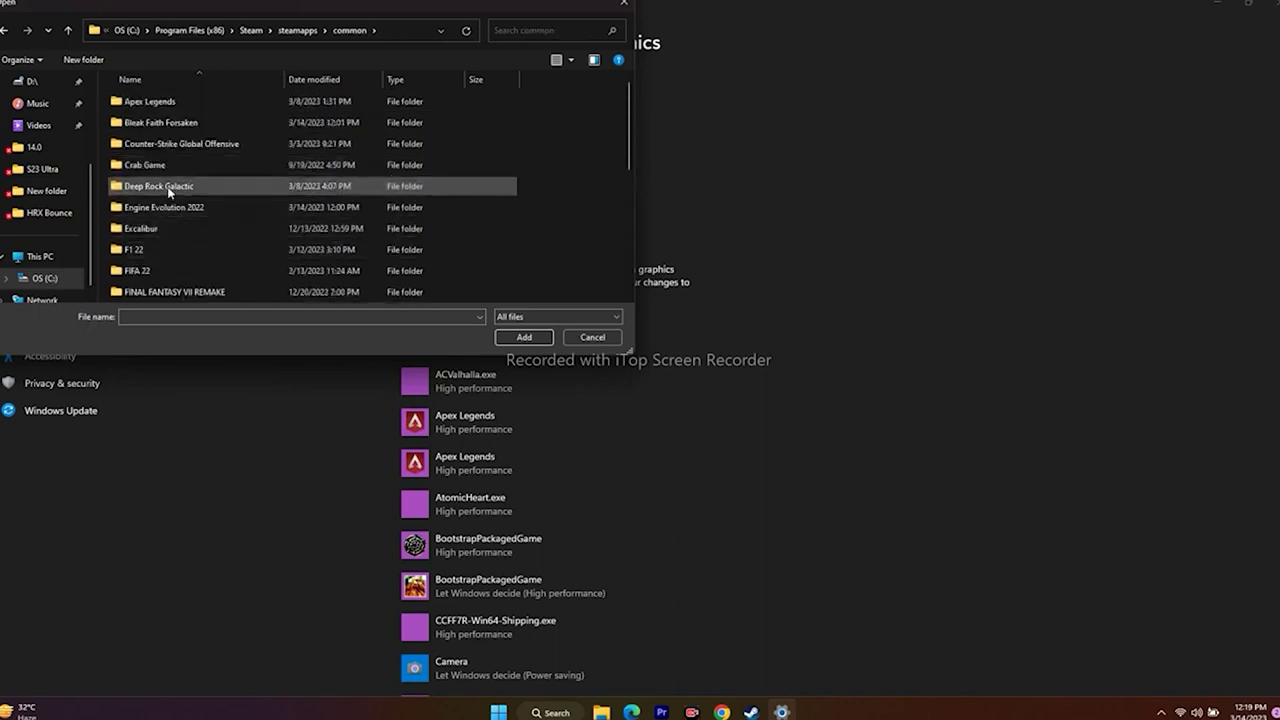
pyautogui.scroll(-2, 170, 188)
pyautogui.doubleClick(160, 273)
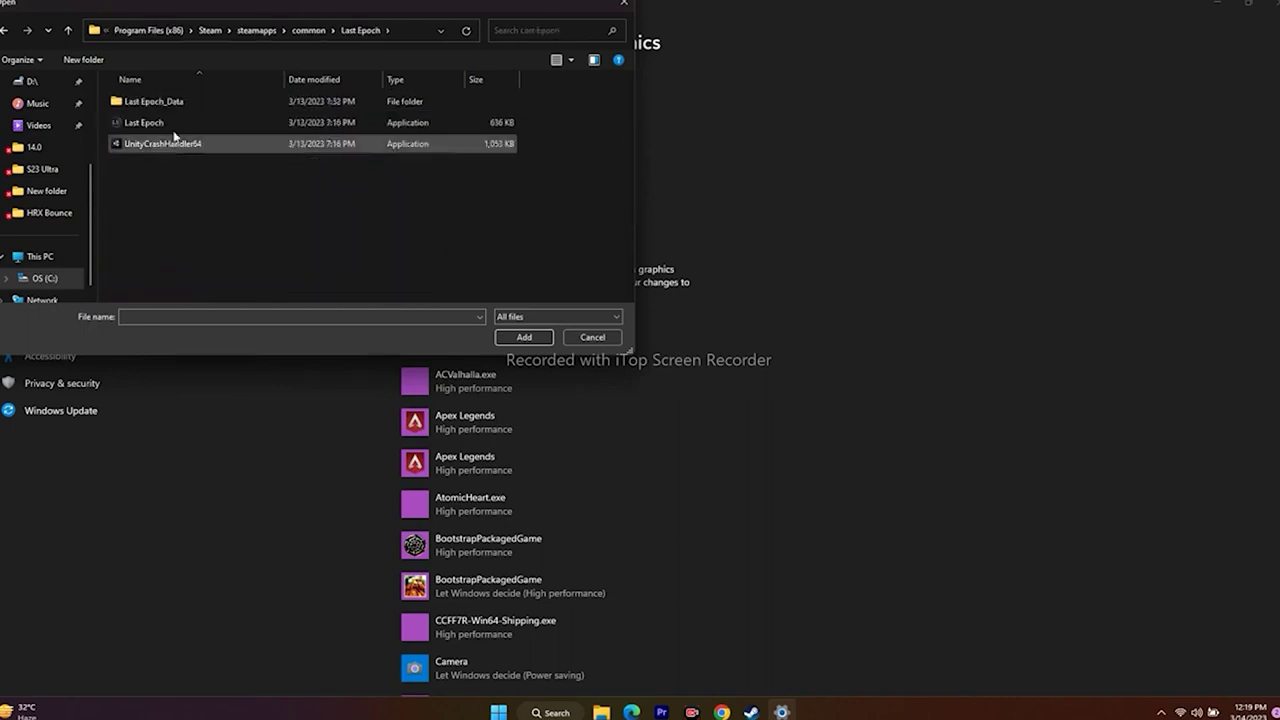
pyautogui.click(174, 128)
pyautogui.click(505, 338)
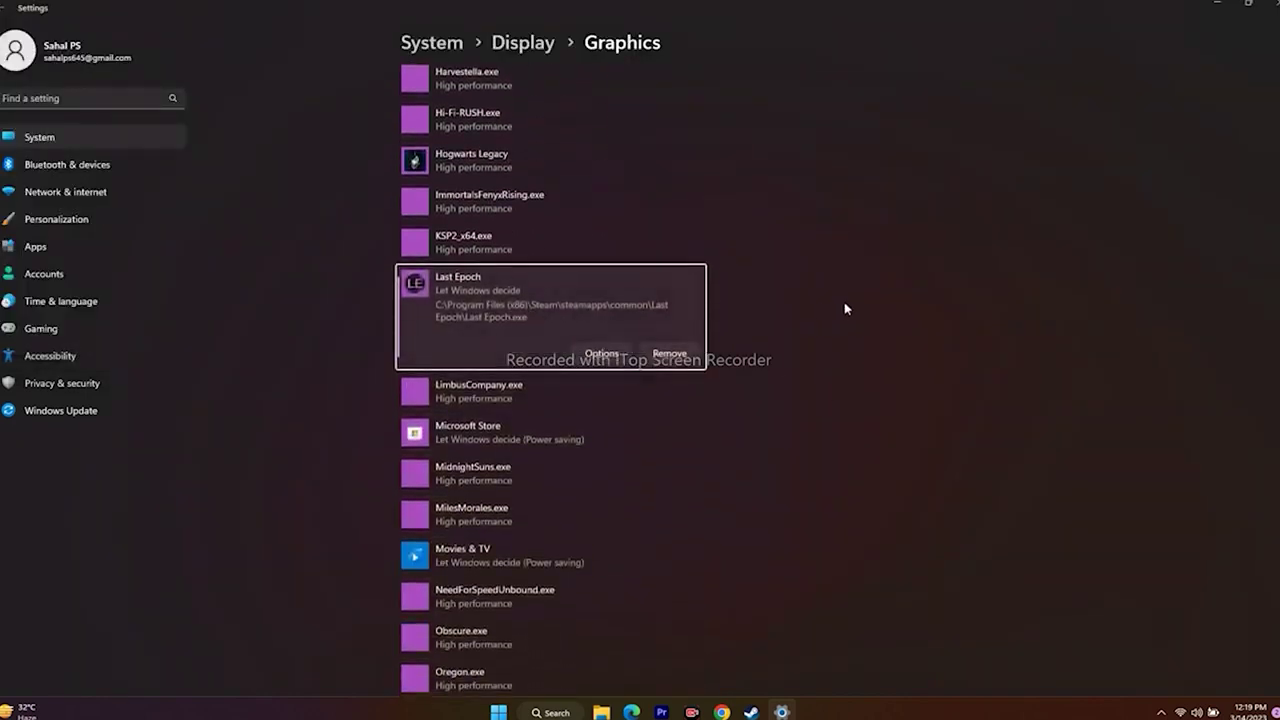
# - Set Last Epoch's graphics preference to High performance, save it, close Settings and minimize Steam
pyautogui.click(593, 354)
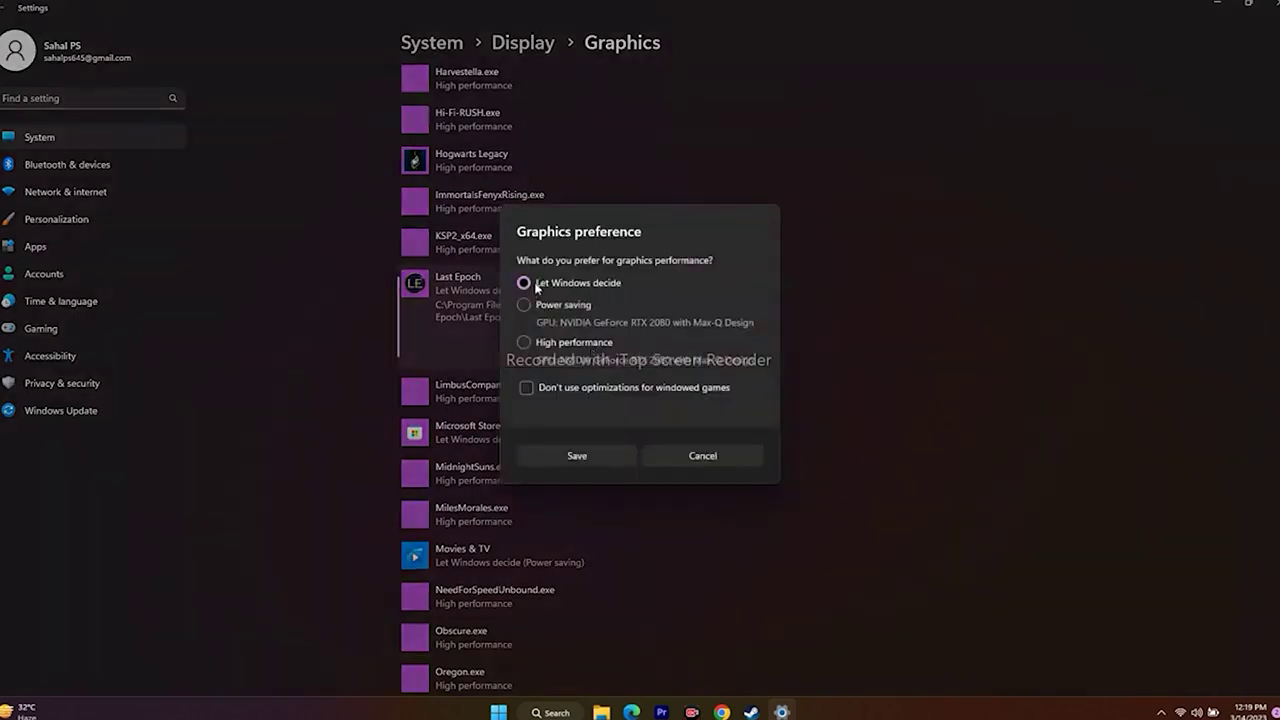
pyautogui.click(524, 343)
pyautogui.click(590, 459)
pyautogui.click(1270, 6)
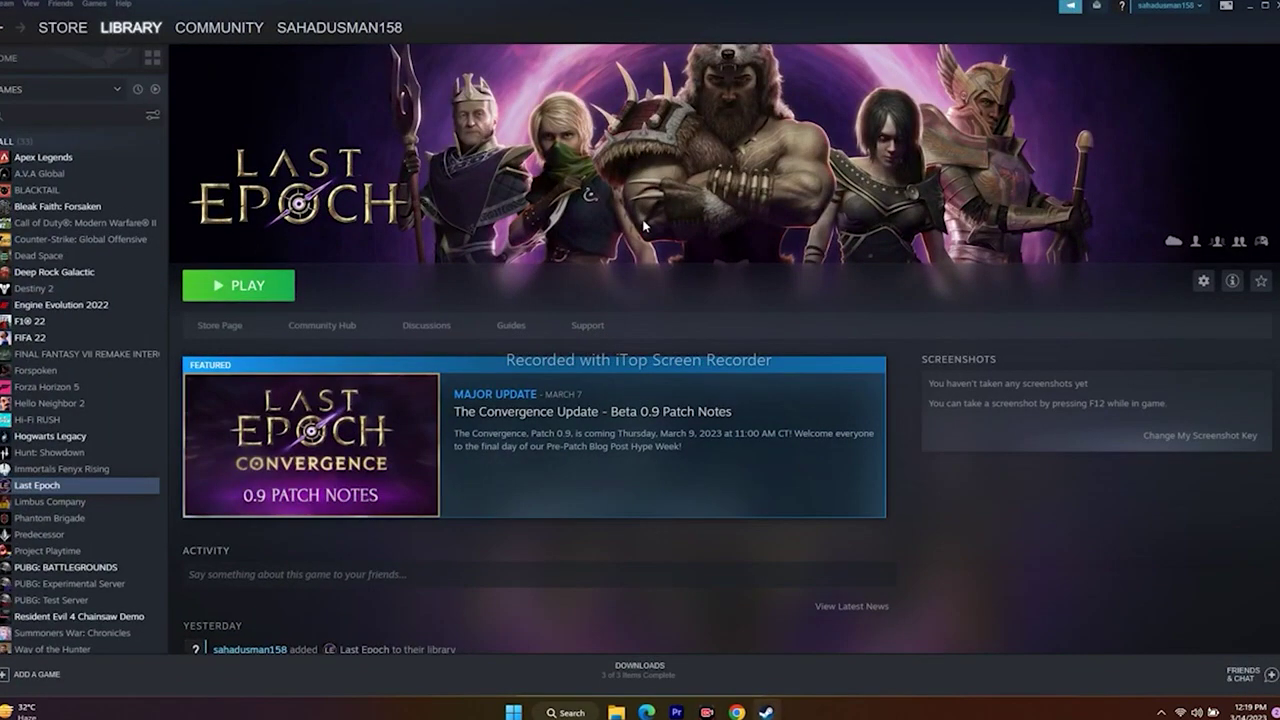
pyautogui.click(1247, 13)
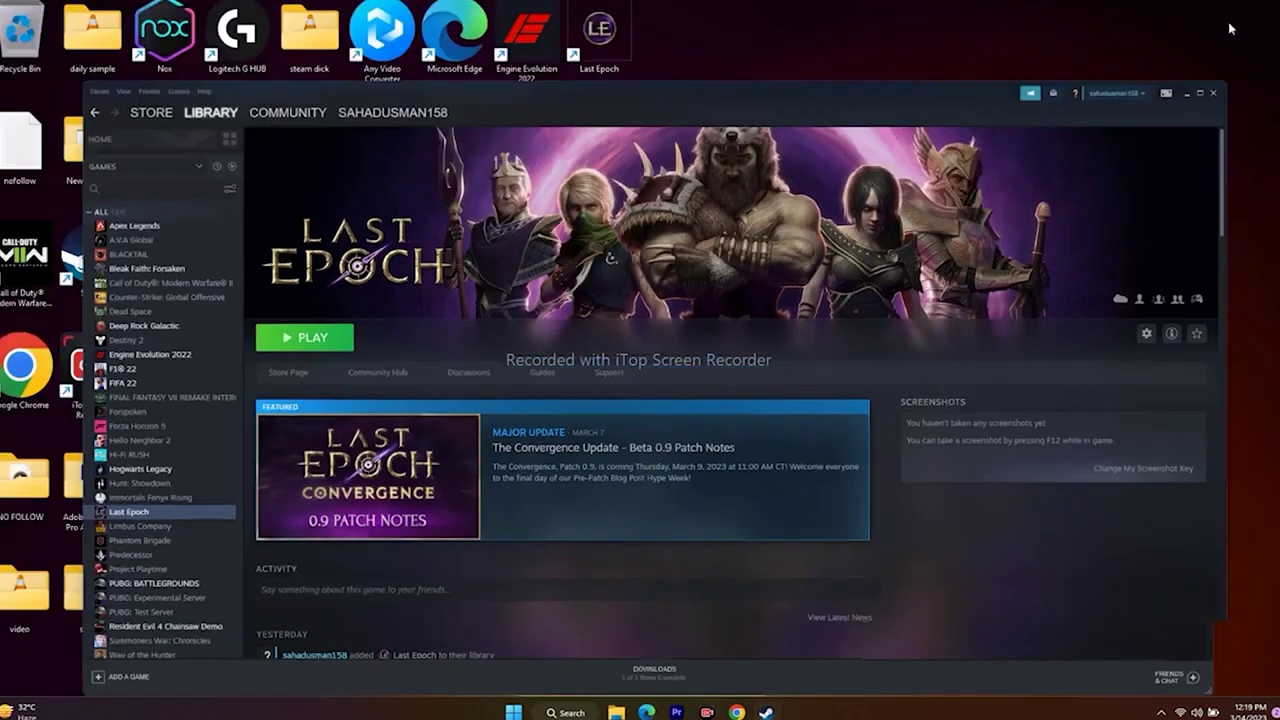
# - Search Windows for "view advanced system settings" and open the System Properties dialog
pyautogui.click(567, 712)
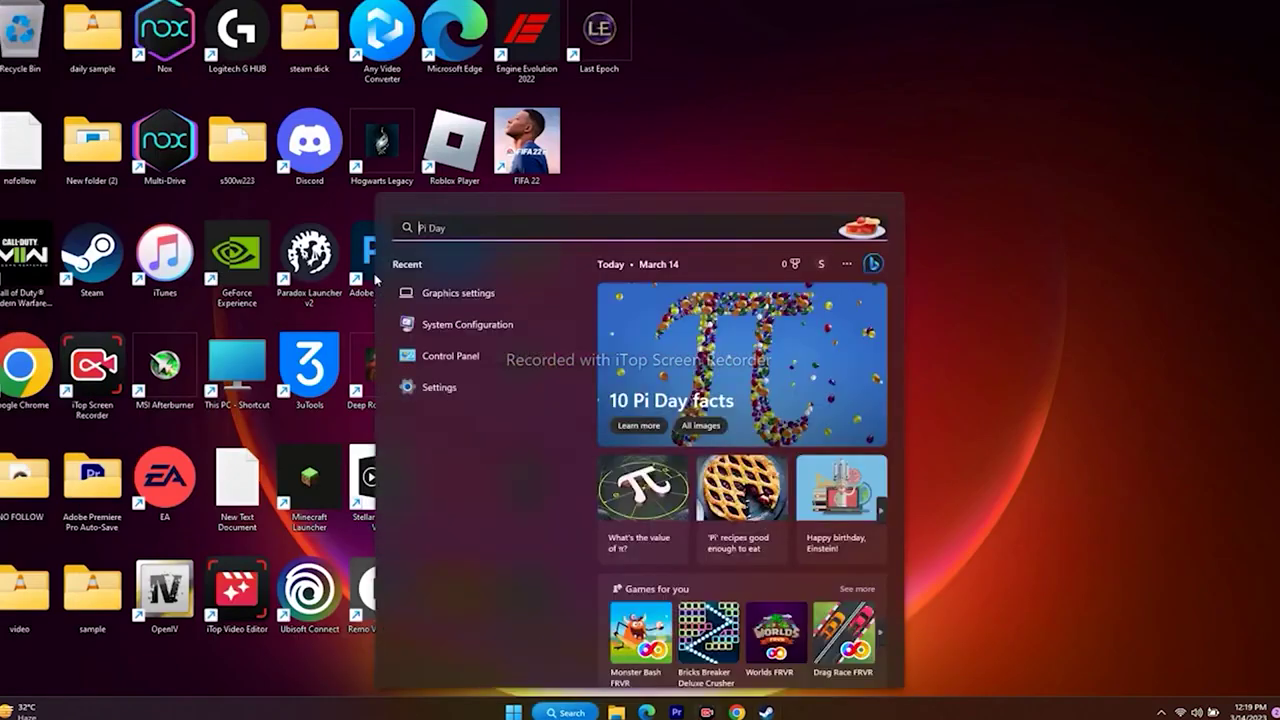
pyautogui.write('view')
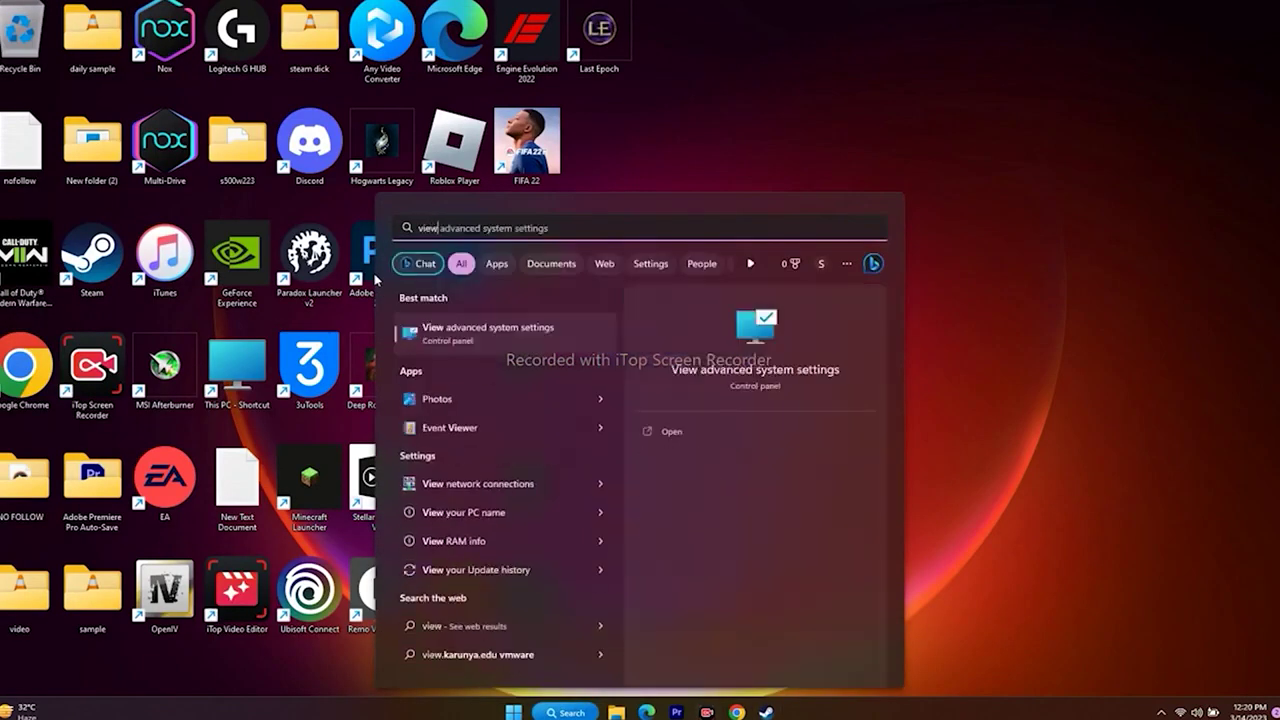
pyautogui.click(535, 330)
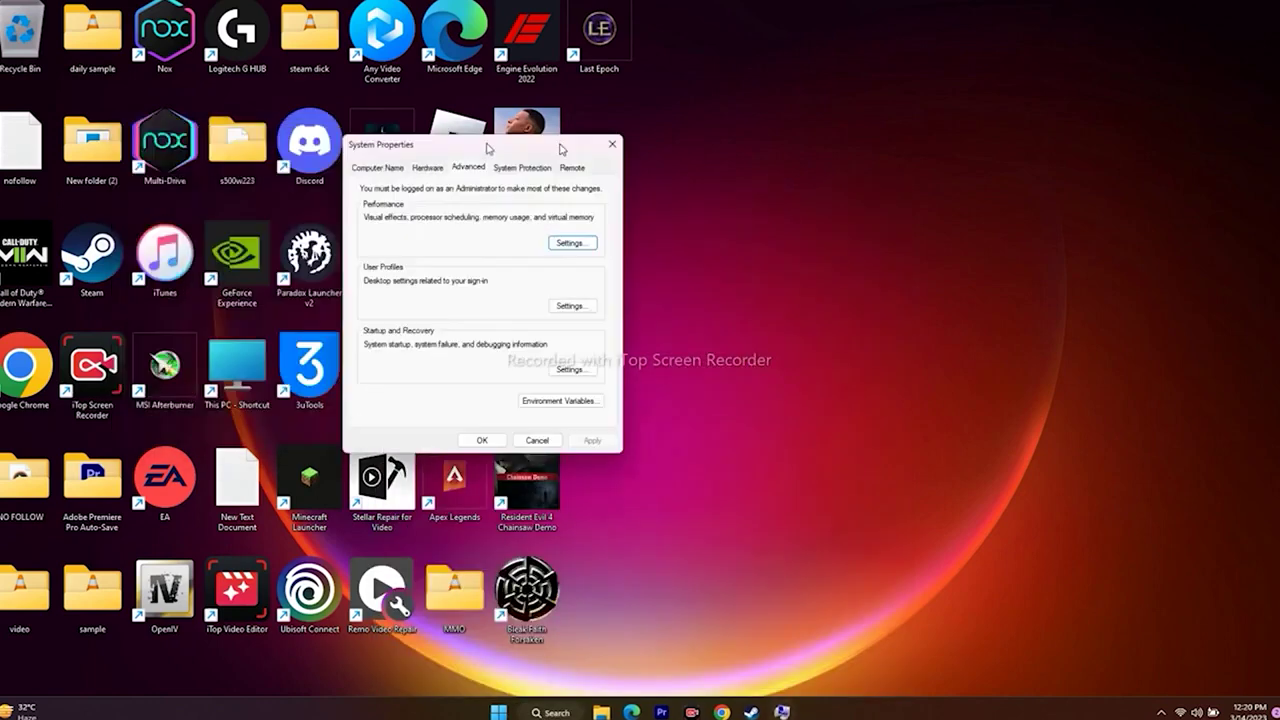
# - Open the advanced performance options from System Properties and bring up the Virtual Memory dialog
pyautogui.moveTo(561, 148); pyautogui.dragTo(1147, 48)
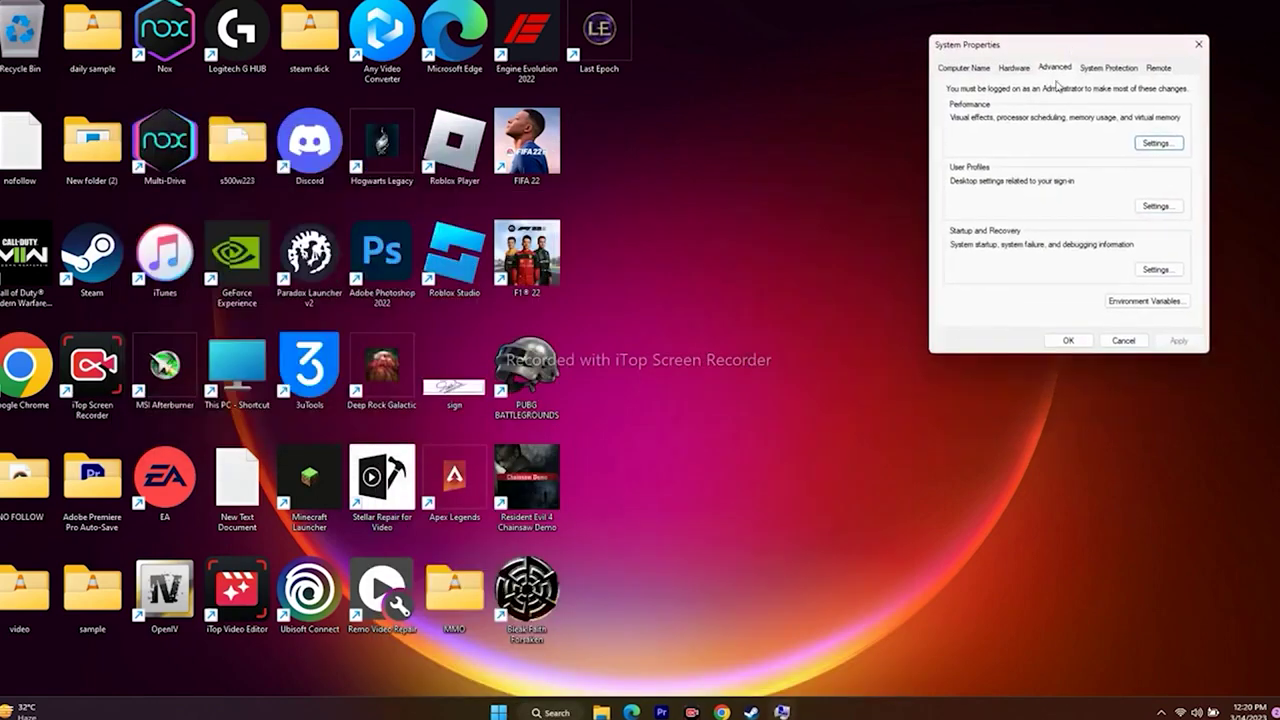
pyautogui.click(1157, 143)
pyautogui.click(1034, 122)
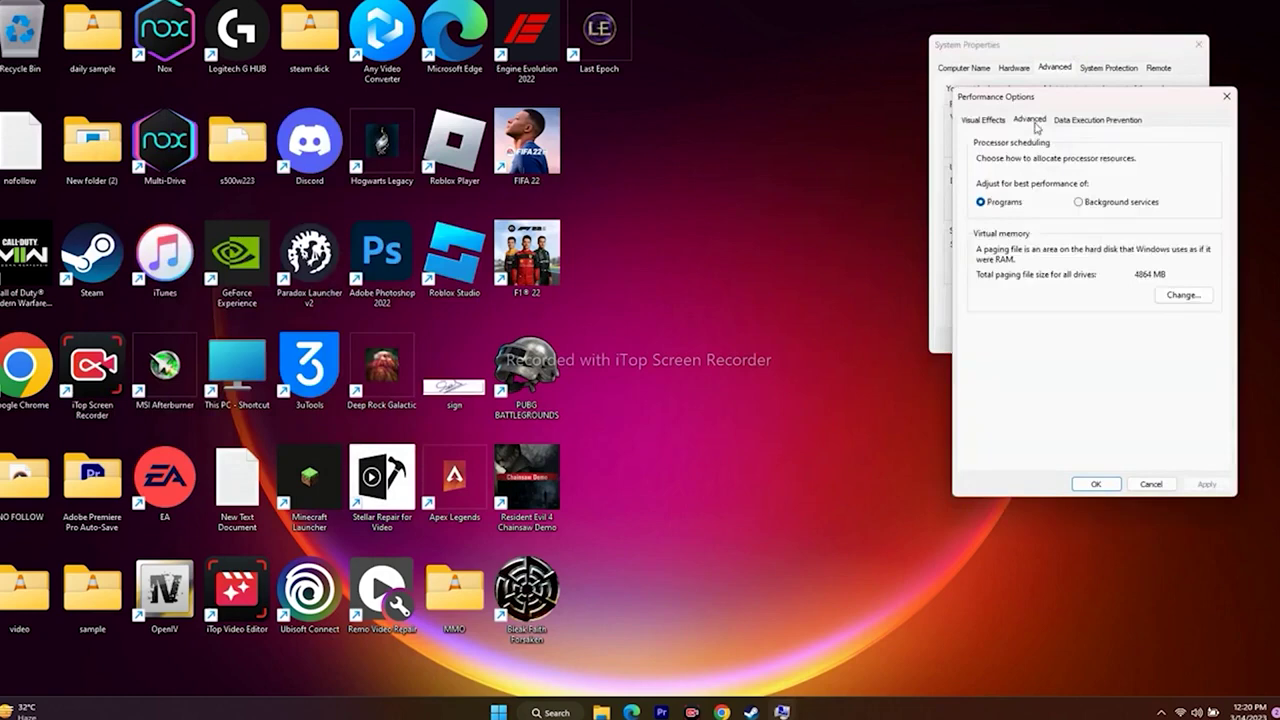
pyautogui.click(1162, 294)
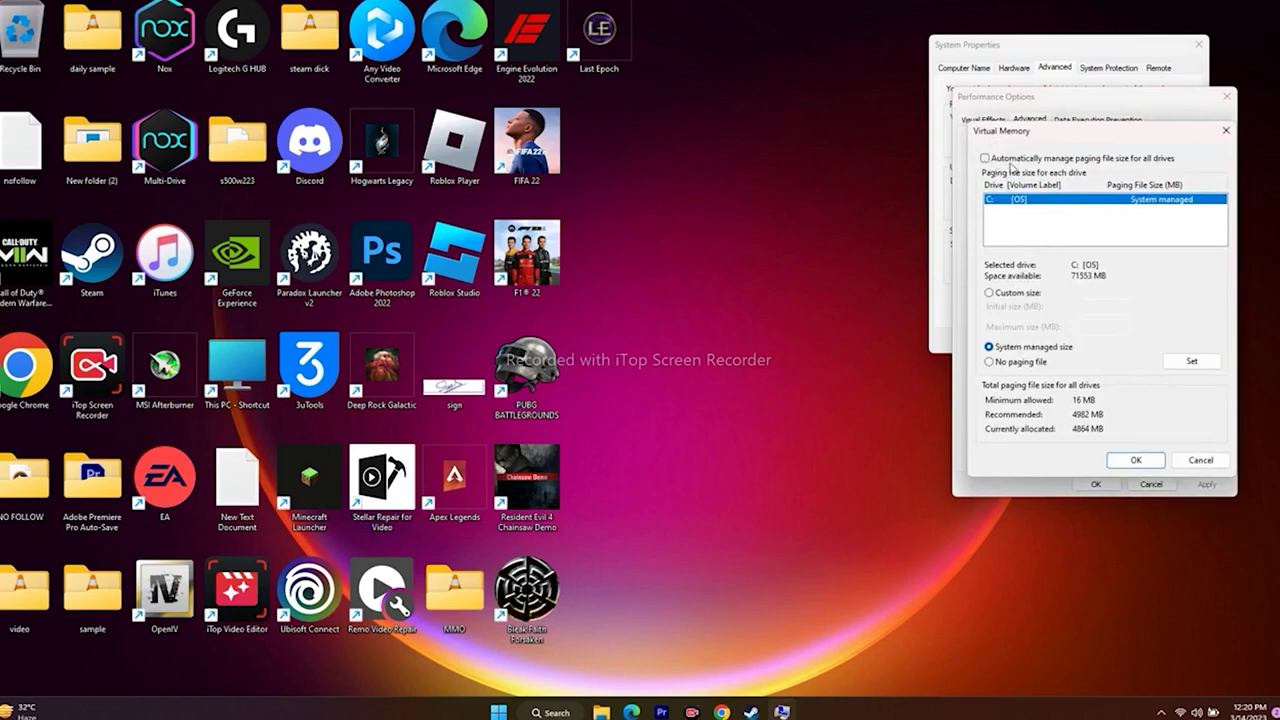
# - Turn off automatic paging file management for all drives and choose a custom size for drive C:
pyautogui.click(985, 158)
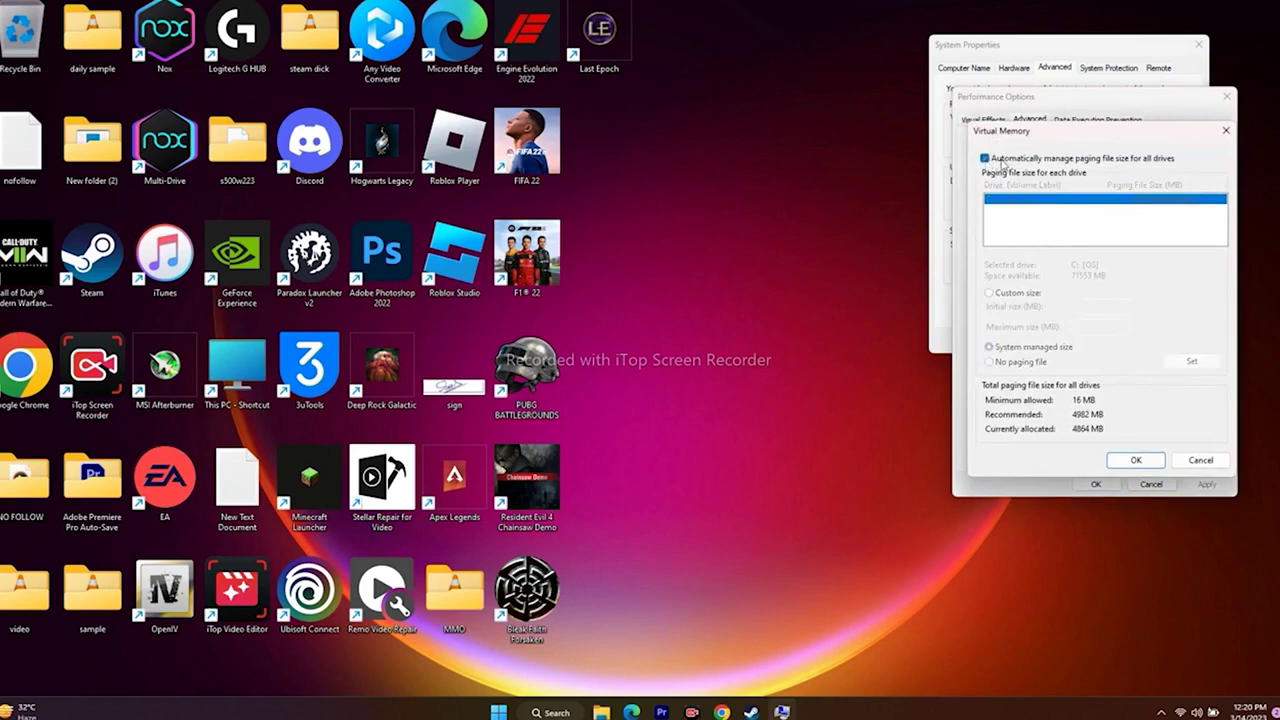
pyautogui.click(986, 158)
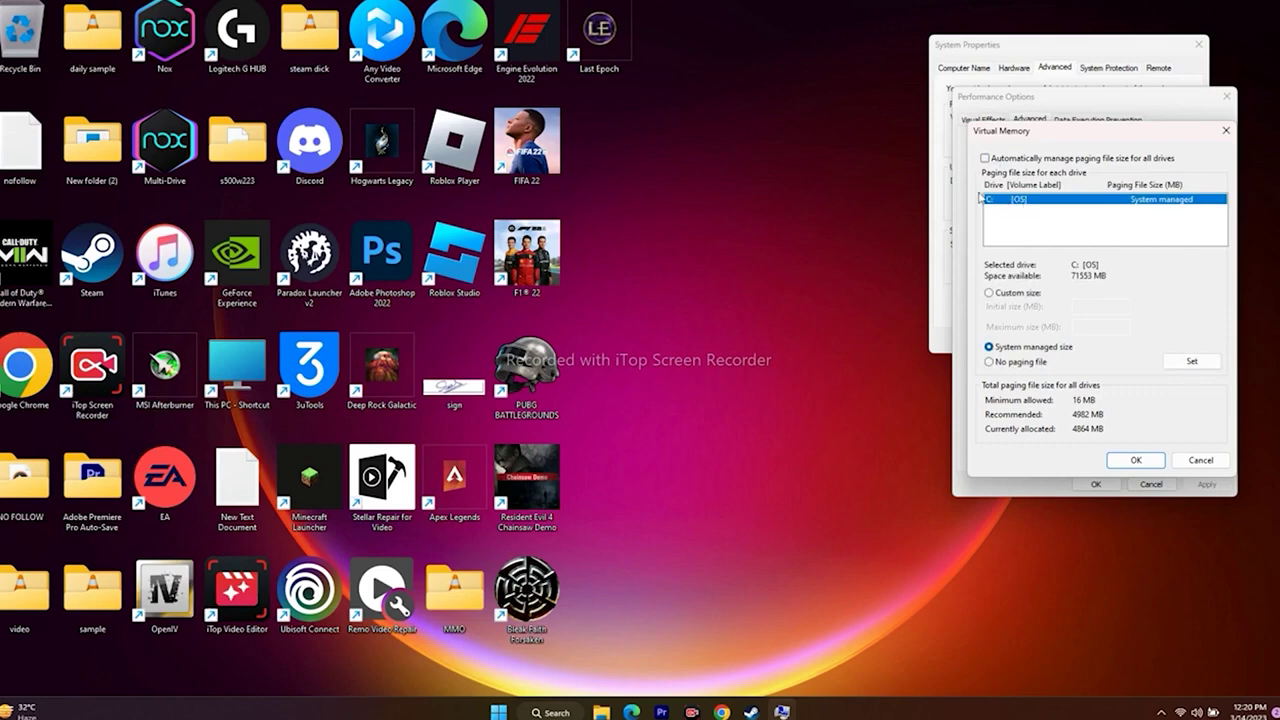
pyautogui.click(990, 294)
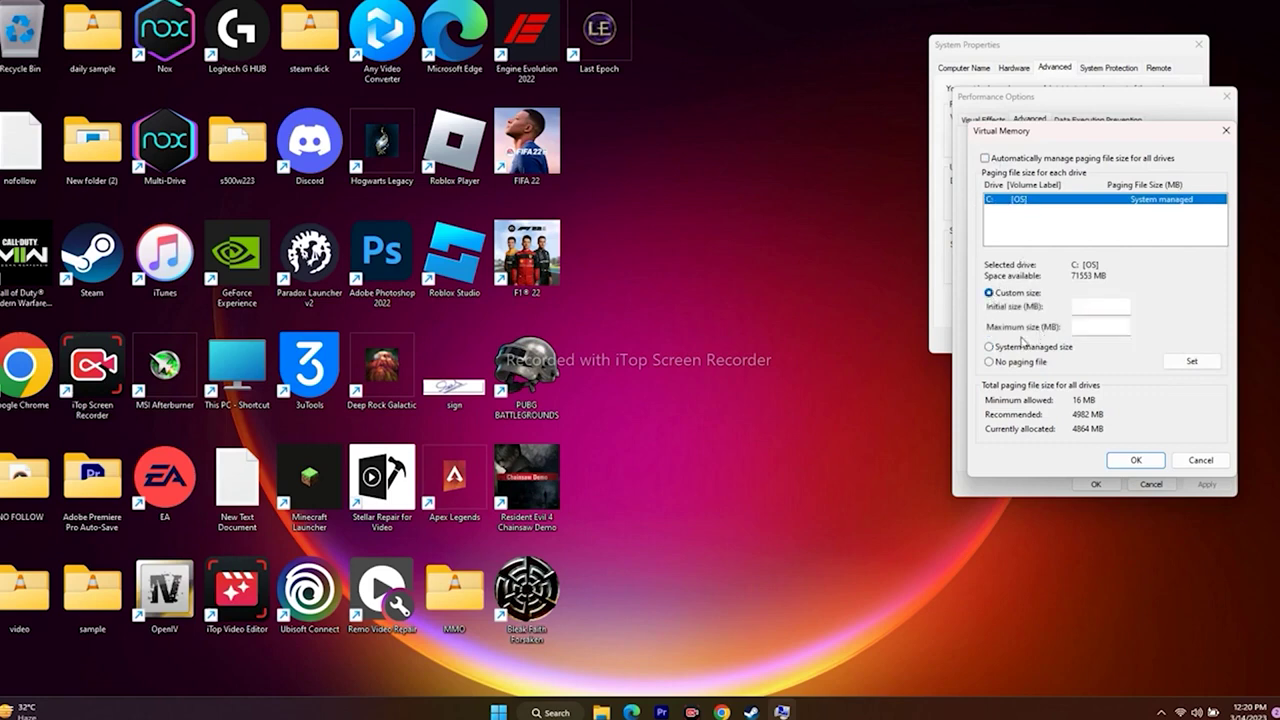
pyautogui.press('Tab')
pyautogui.click(1090, 328)
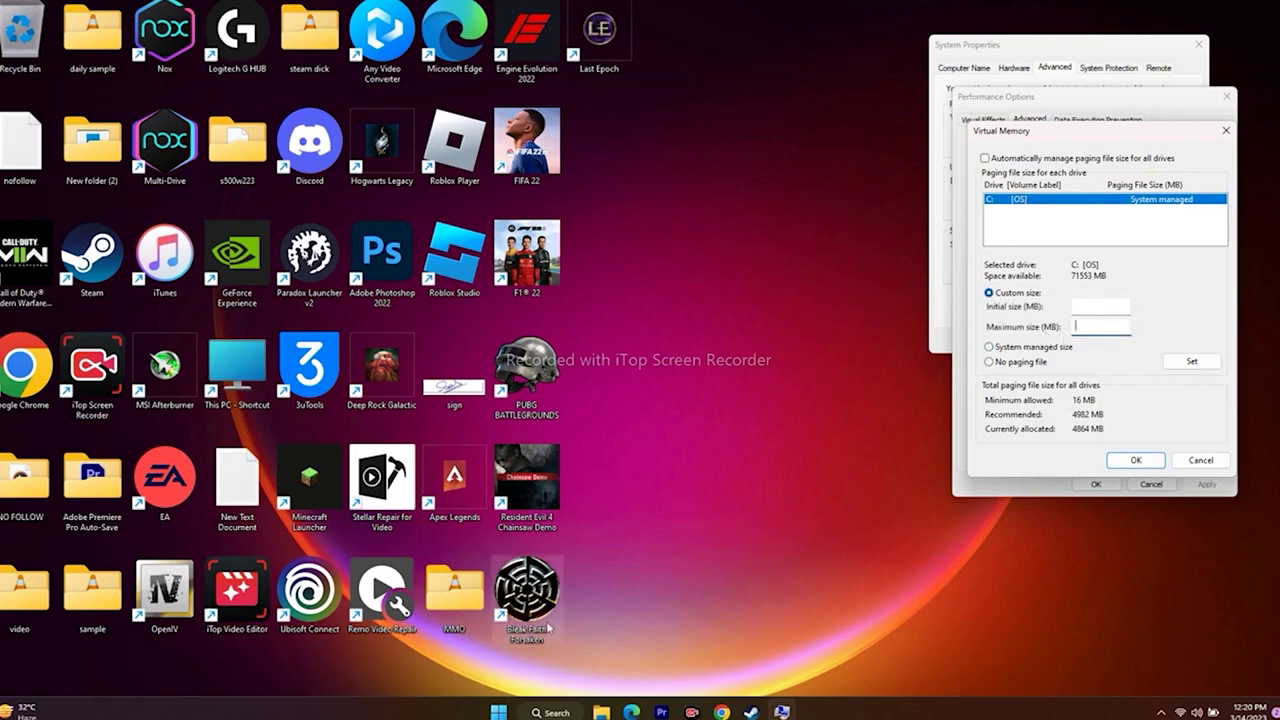
# - Open the About page of the Windows system settings and check the amount of installed RAM
pyautogui.press('super+s')
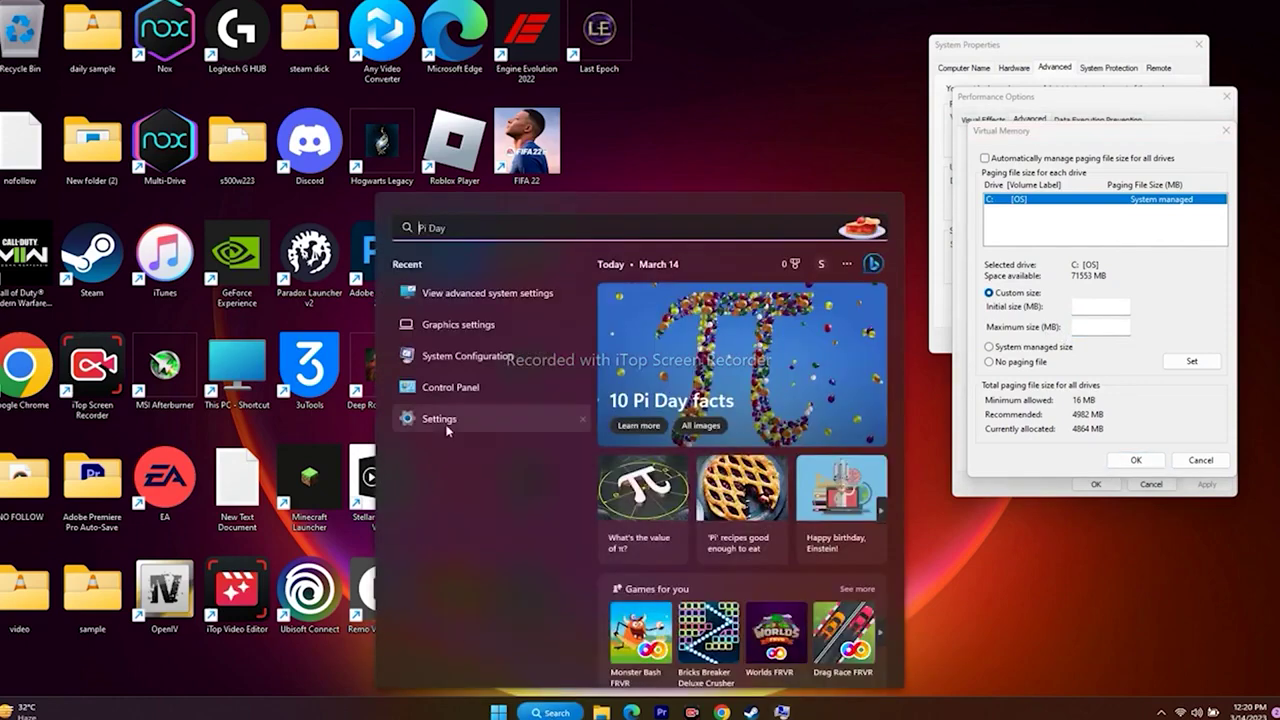
pyautogui.click(440, 418)
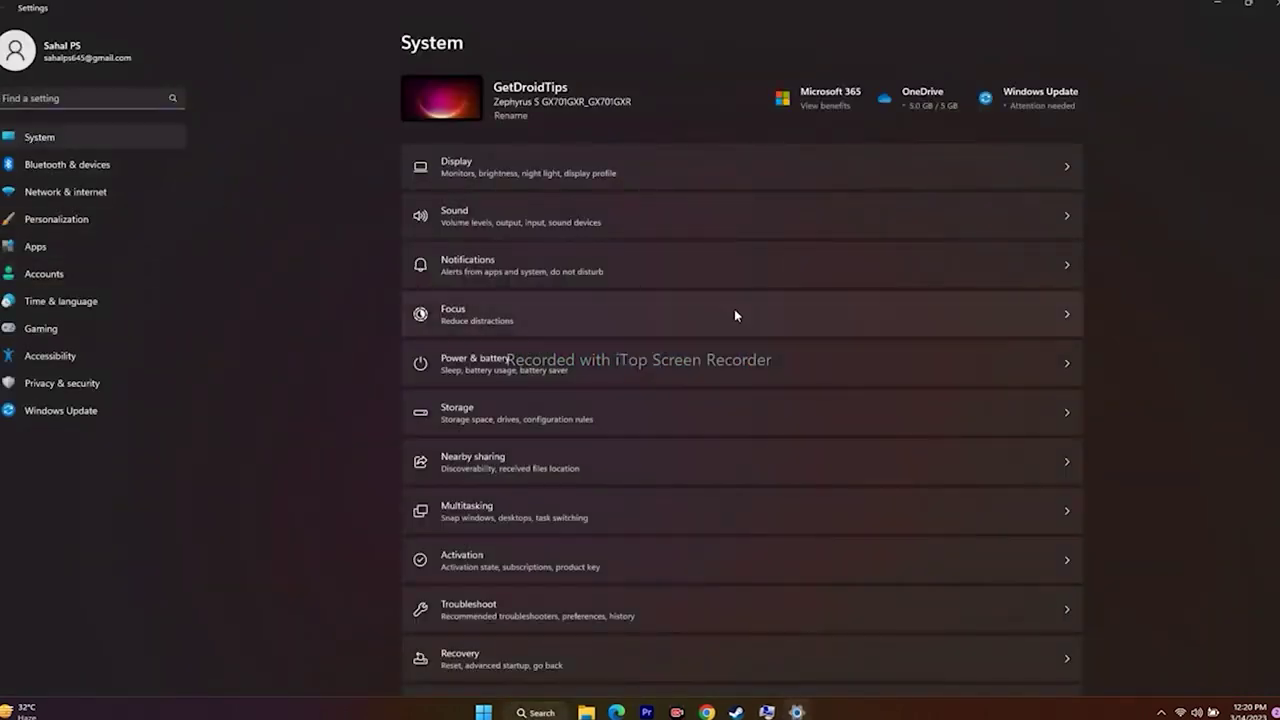
pyautogui.scroll(-3, 1119, 365)
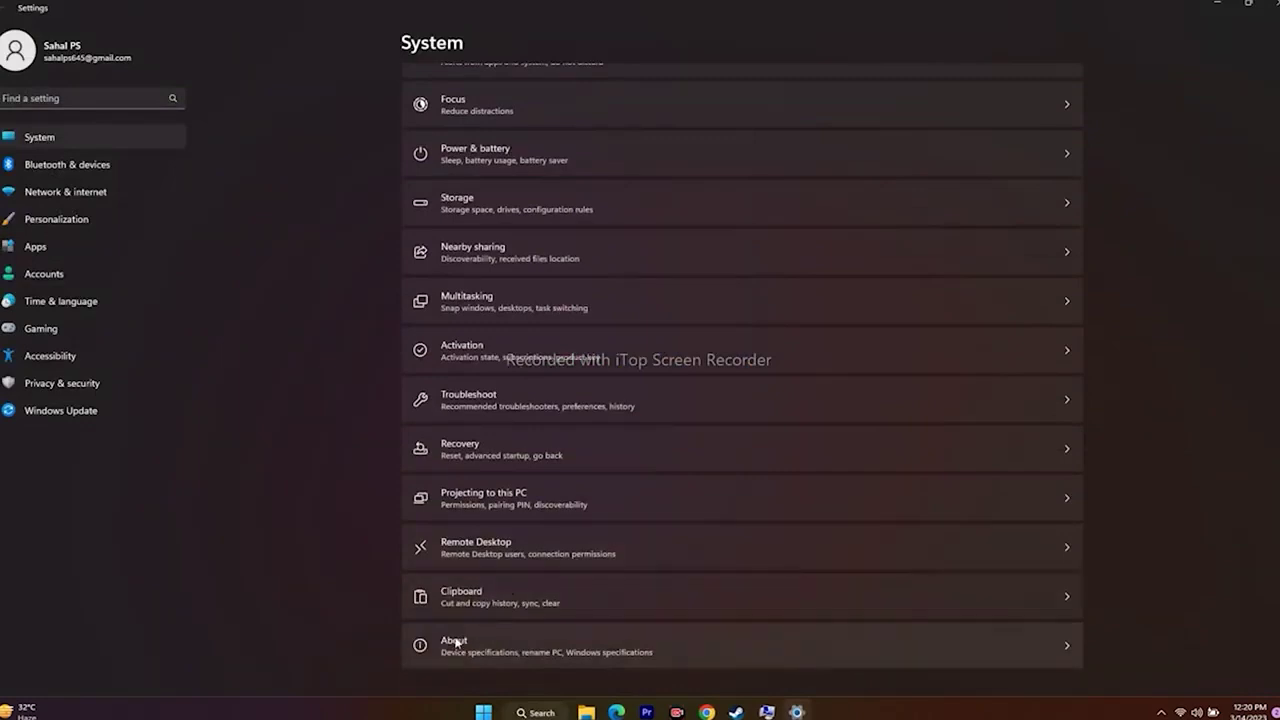
pyautogui.click(850, 645)
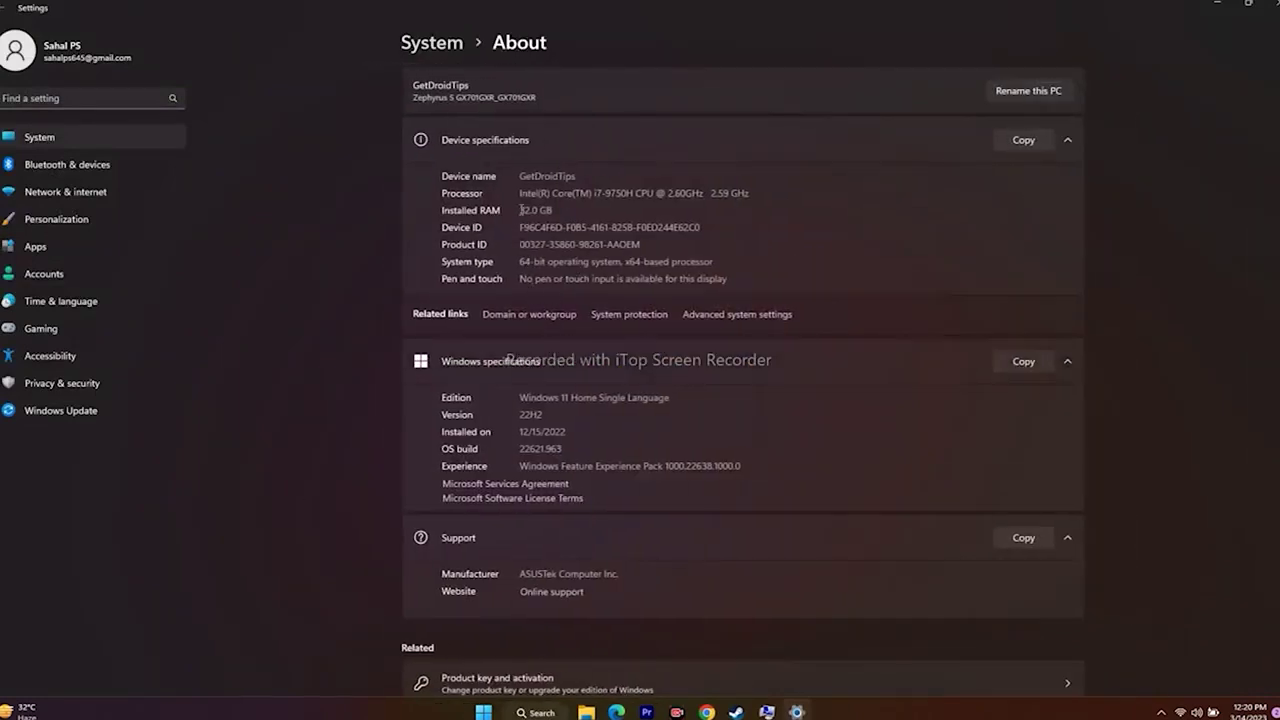
pyautogui.moveTo(557, 210); pyautogui.dragTo(466, 209)
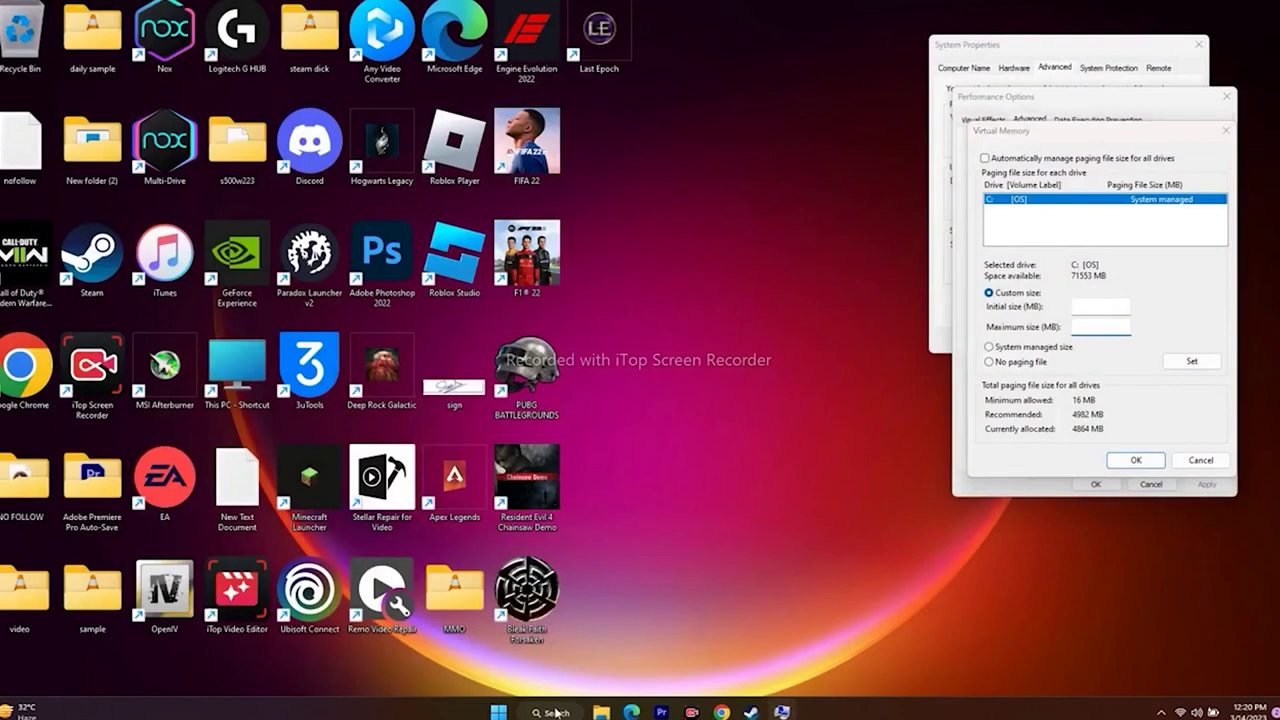
# - Search Windows for Calculator and open it, then minimize it and activate the paging file's Initial size field
pyautogui.click(556, 712)
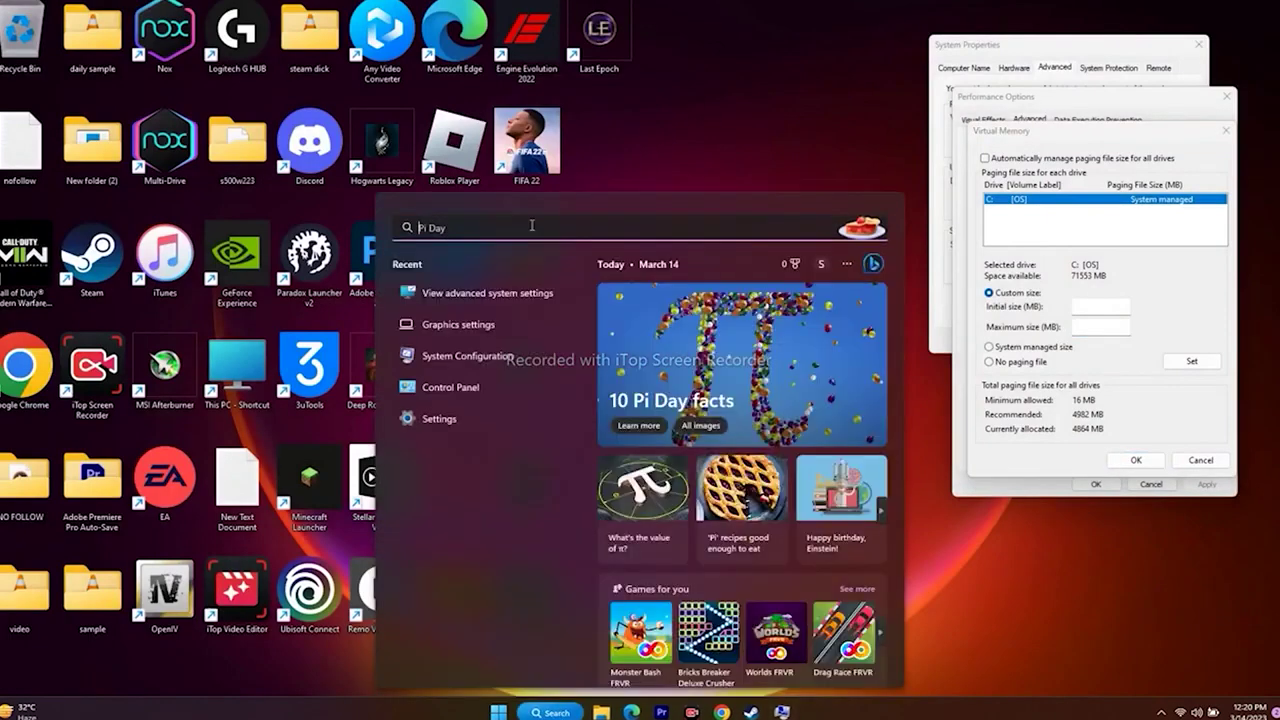
pyautogui.write('ca')
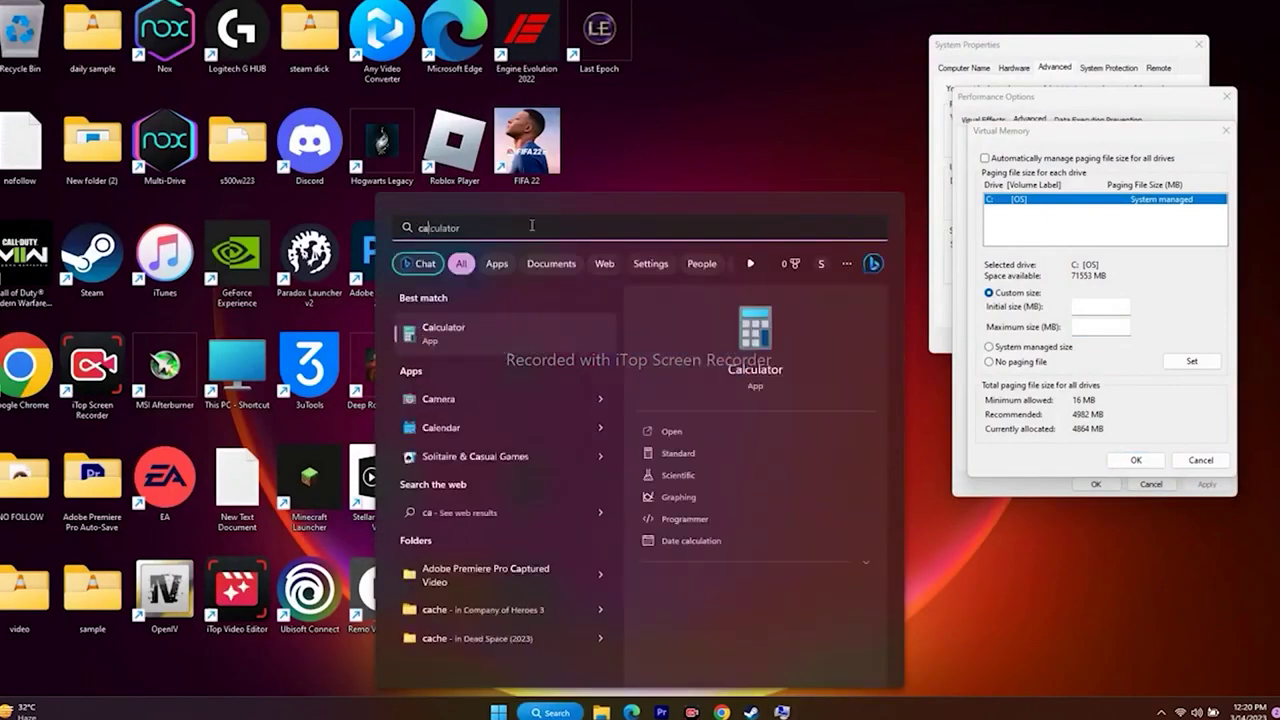
pyautogui.click(460, 325)
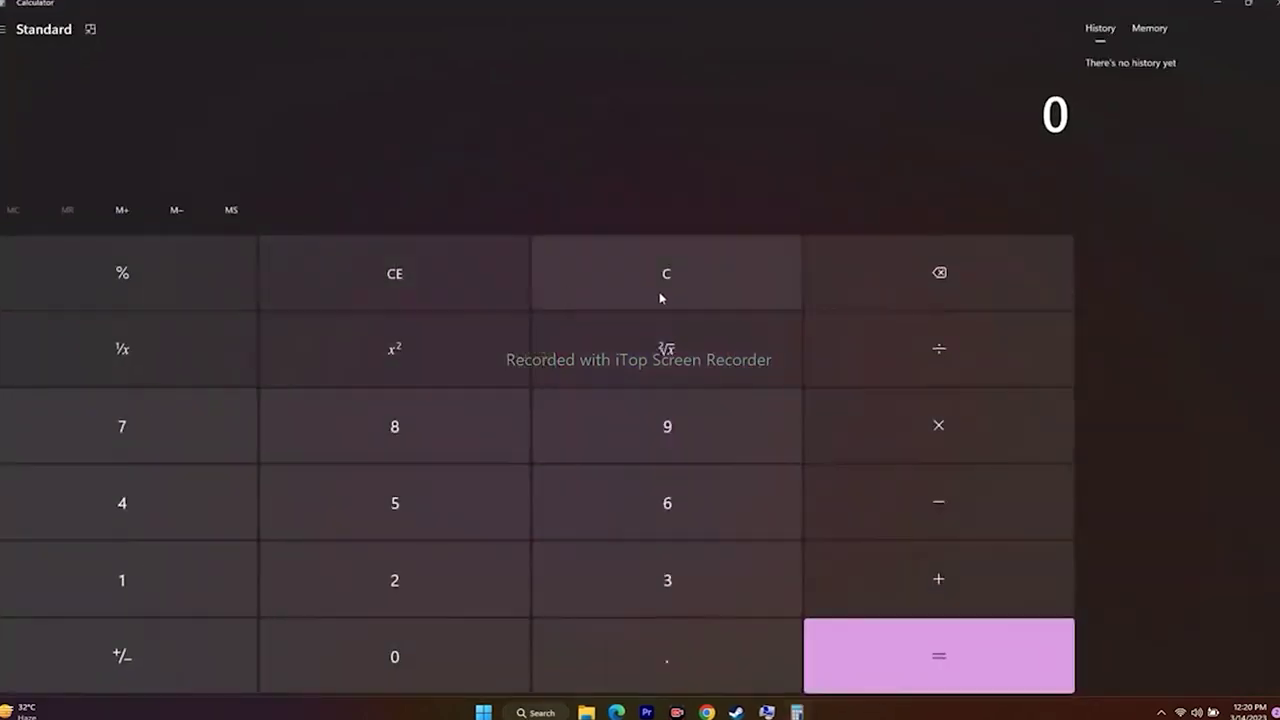
pyautogui.click(1217, 4)
pyautogui.click(1092, 310)
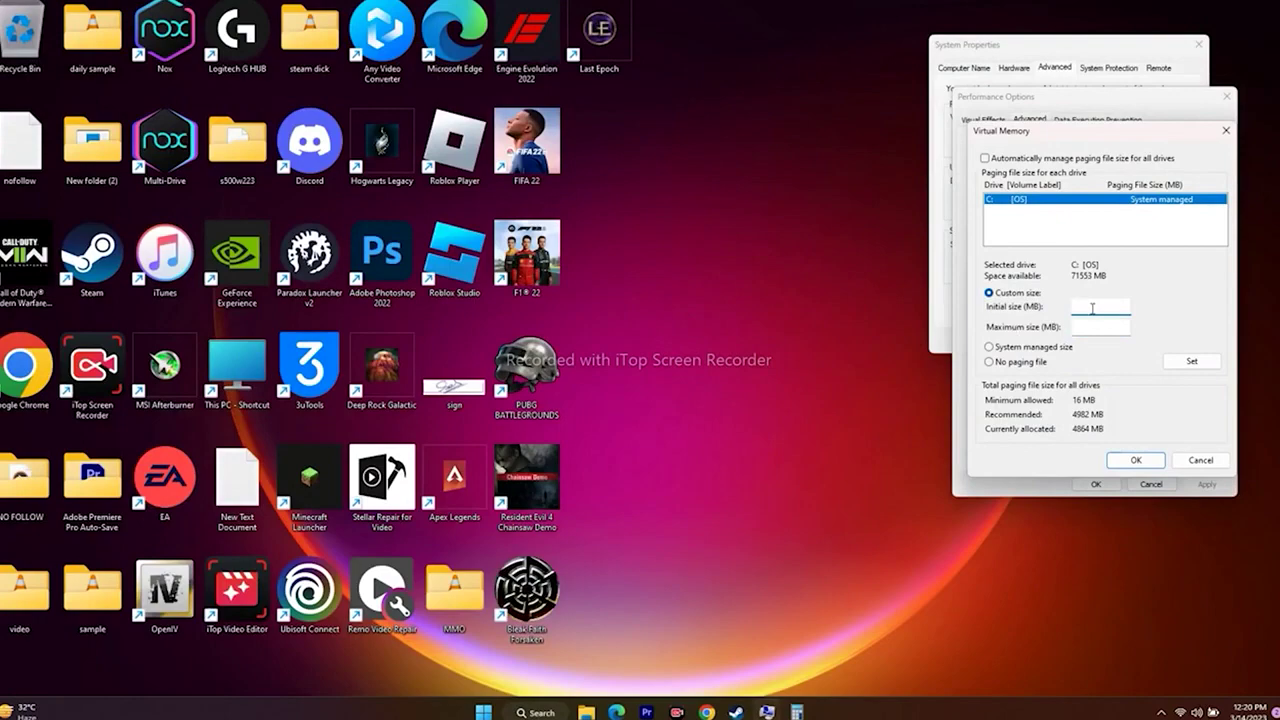
# - Switch to Calculator and compute 32 × 1024 to convert the installed RAM to megabytes
pyautogui.click(797, 712)
pyautogui.click(666, 589)
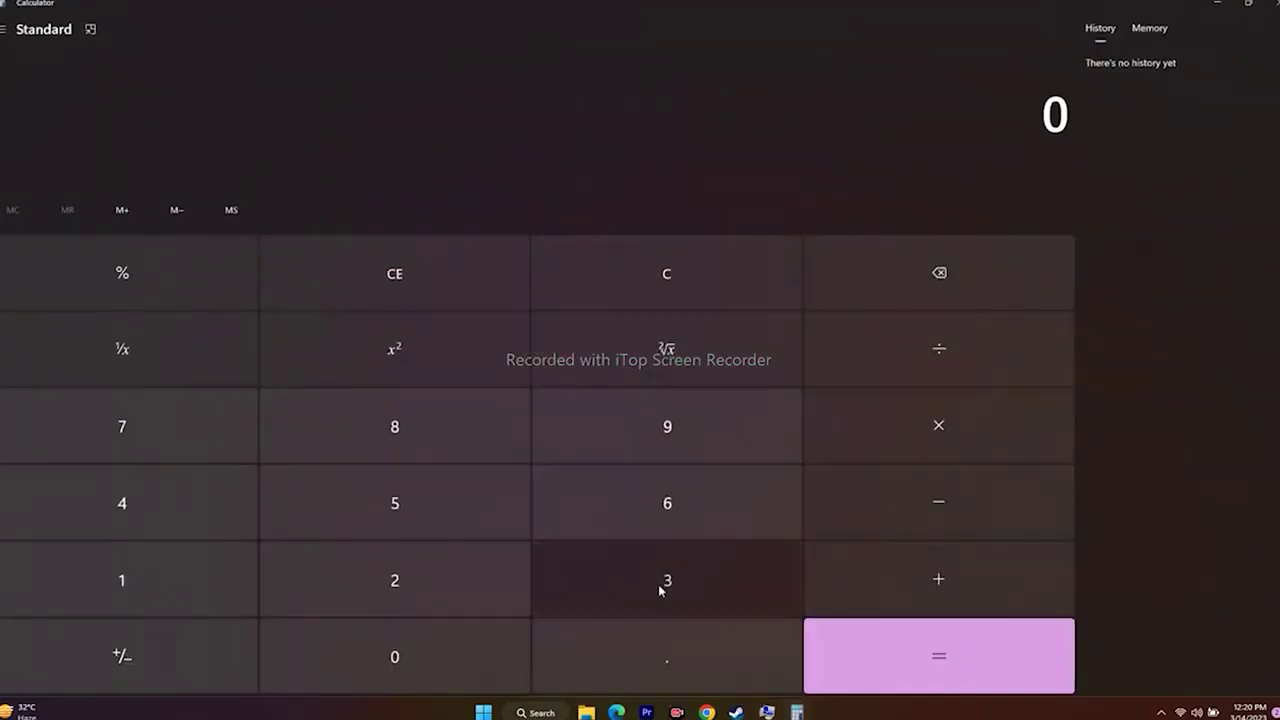
pyautogui.click(421, 604)
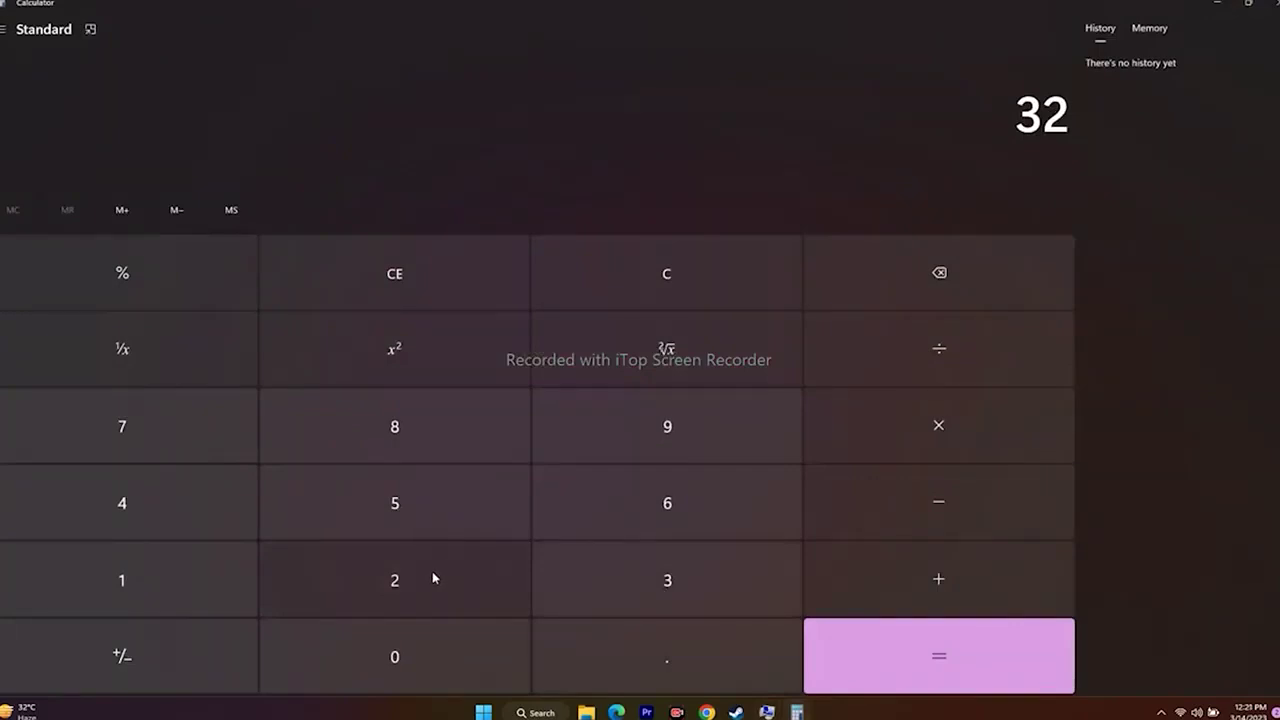
pyautogui.click(898, 440)
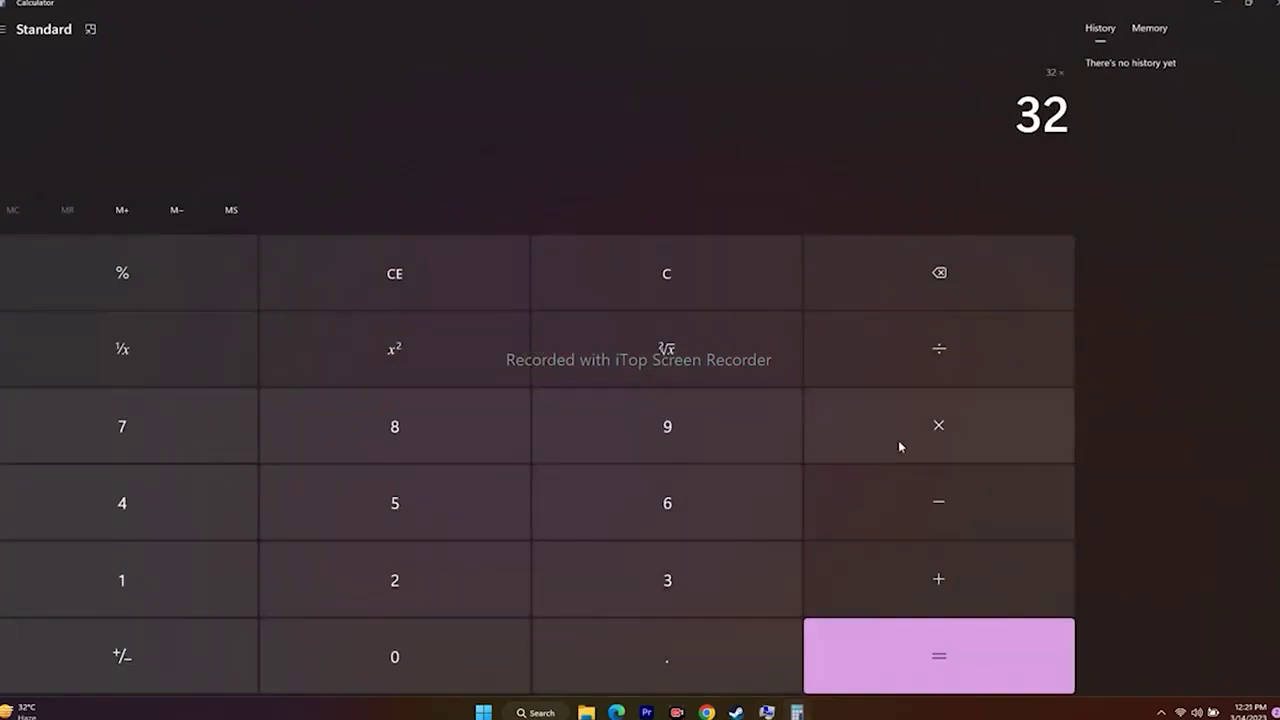
pyautogui.click(170, 567)
pyautogui.click(348, 653)
pyautogui.click(300, 585)
pyautogui.click(182, 494)
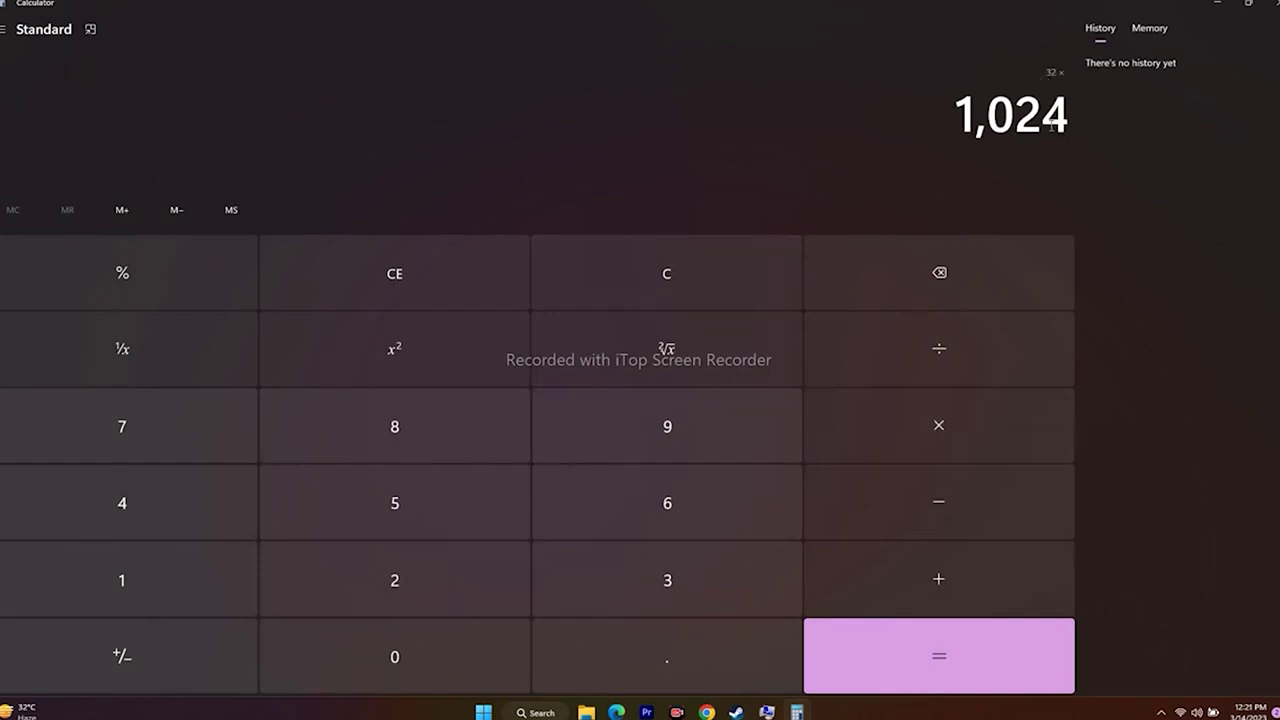
pyautogui.click(959, 668)
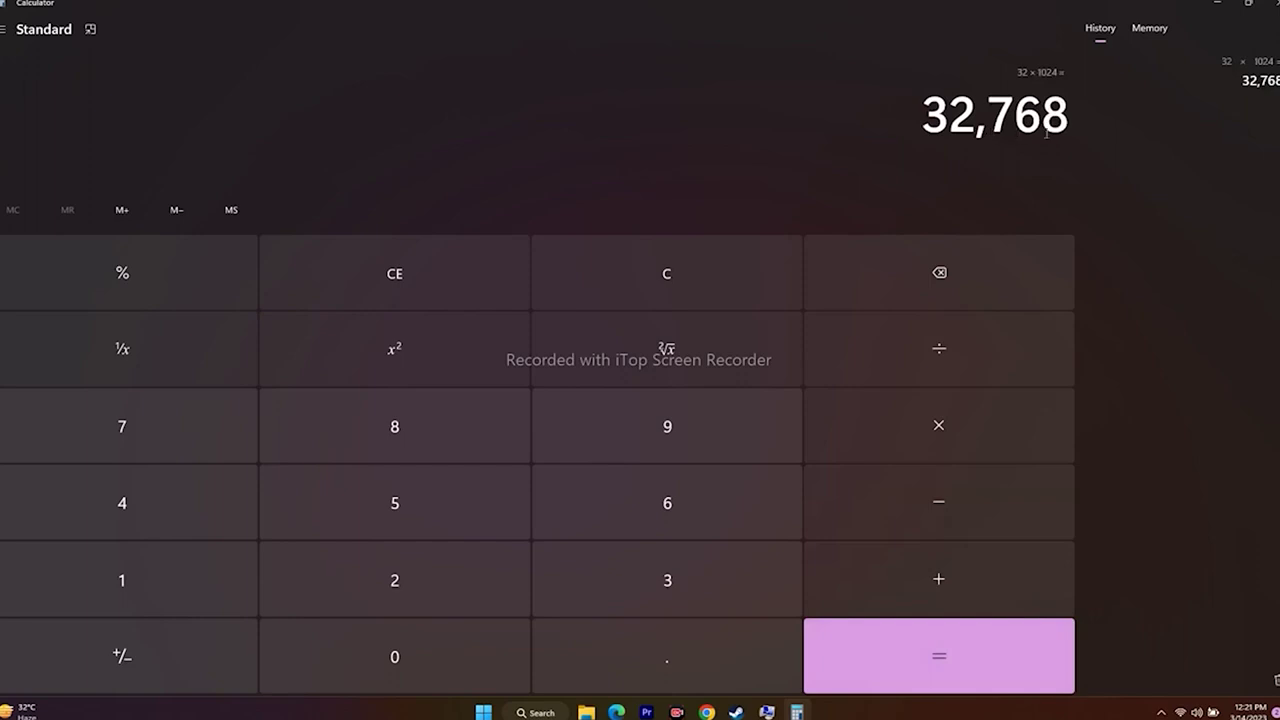
# - Multiply the RAM size in megabytes by 1.5 and copy the result
pyautogui.click(937, 436)
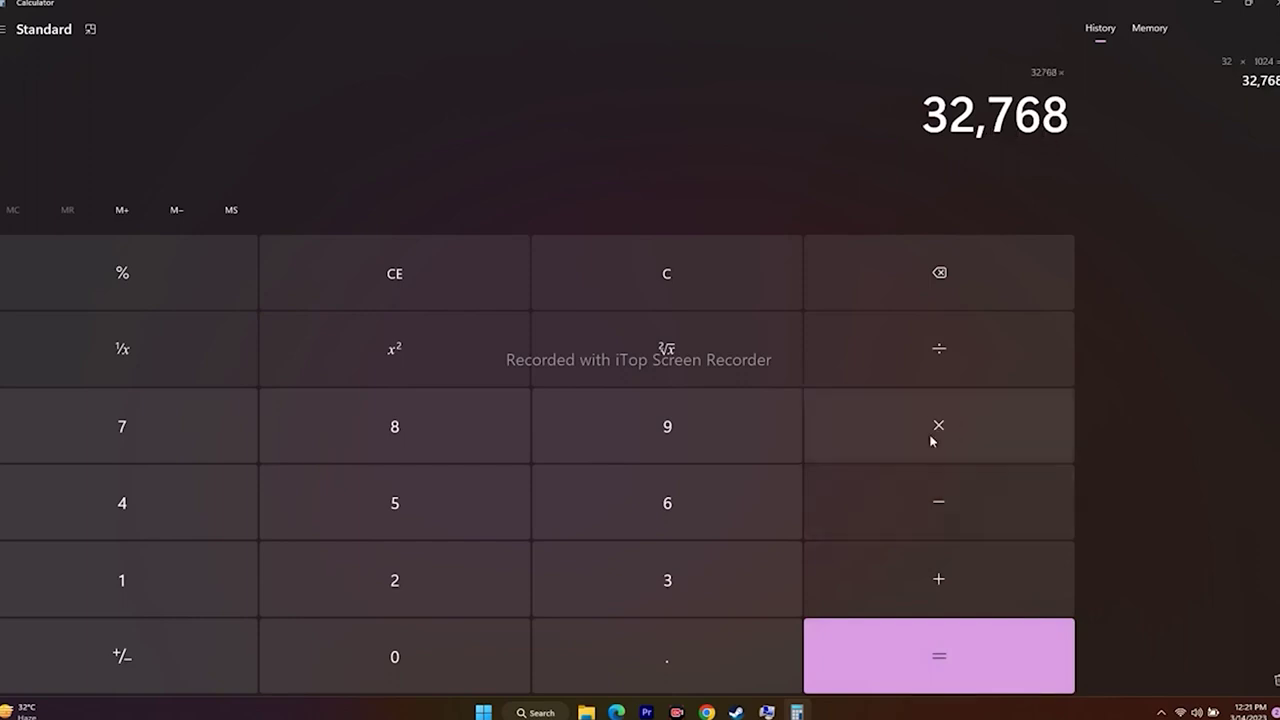
pyautogui.click(177, 583)
pyautogui.click(571, 659)
pyautogui.click(443, 500)
pyautogui.click(1019, 672)
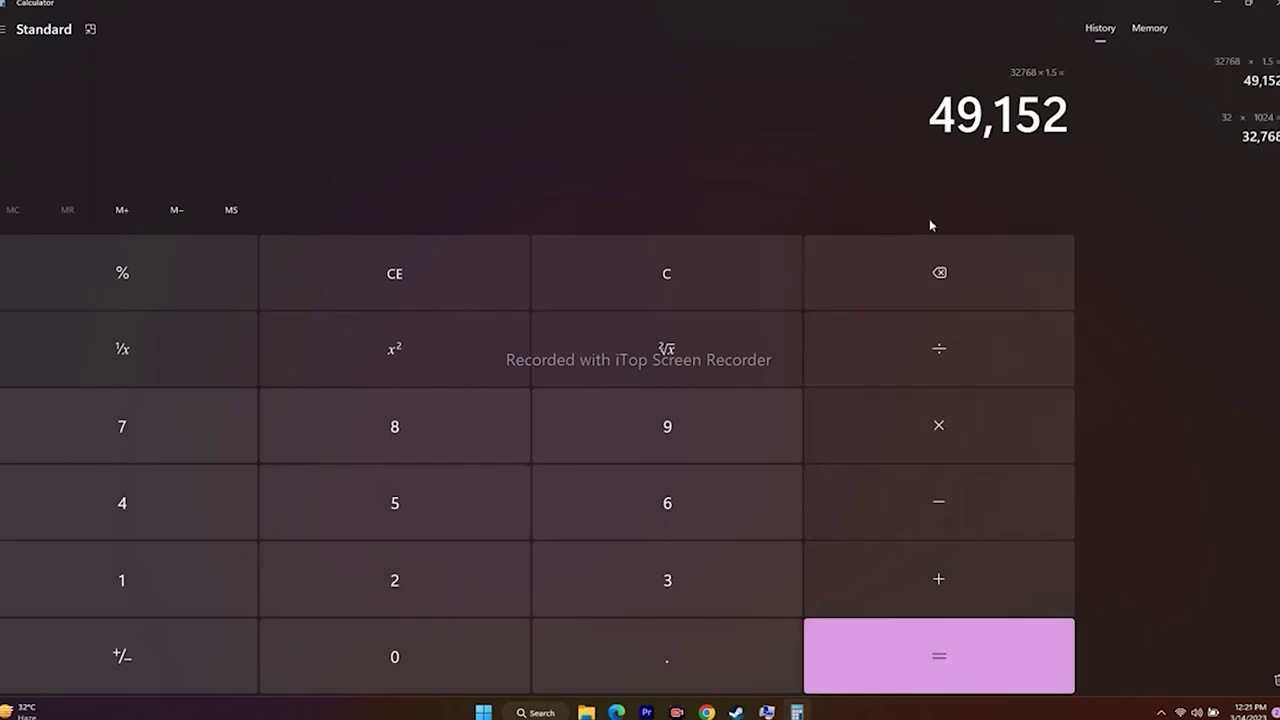
pyautogui.moveTo(930, 116); pyautogui.dragTo(1068, 116)
pyautogui.press('super+c')
pyautogui.rightClick(1050, 114)
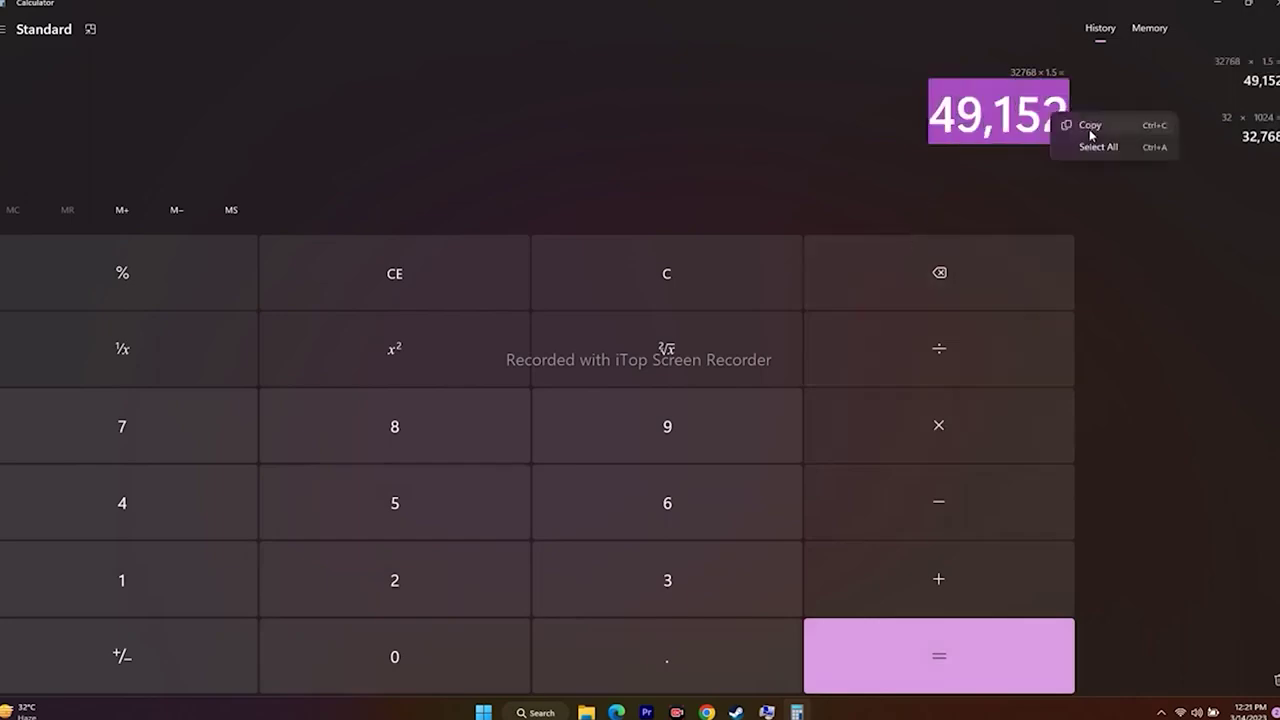
pyautogui.click(1070, 126)
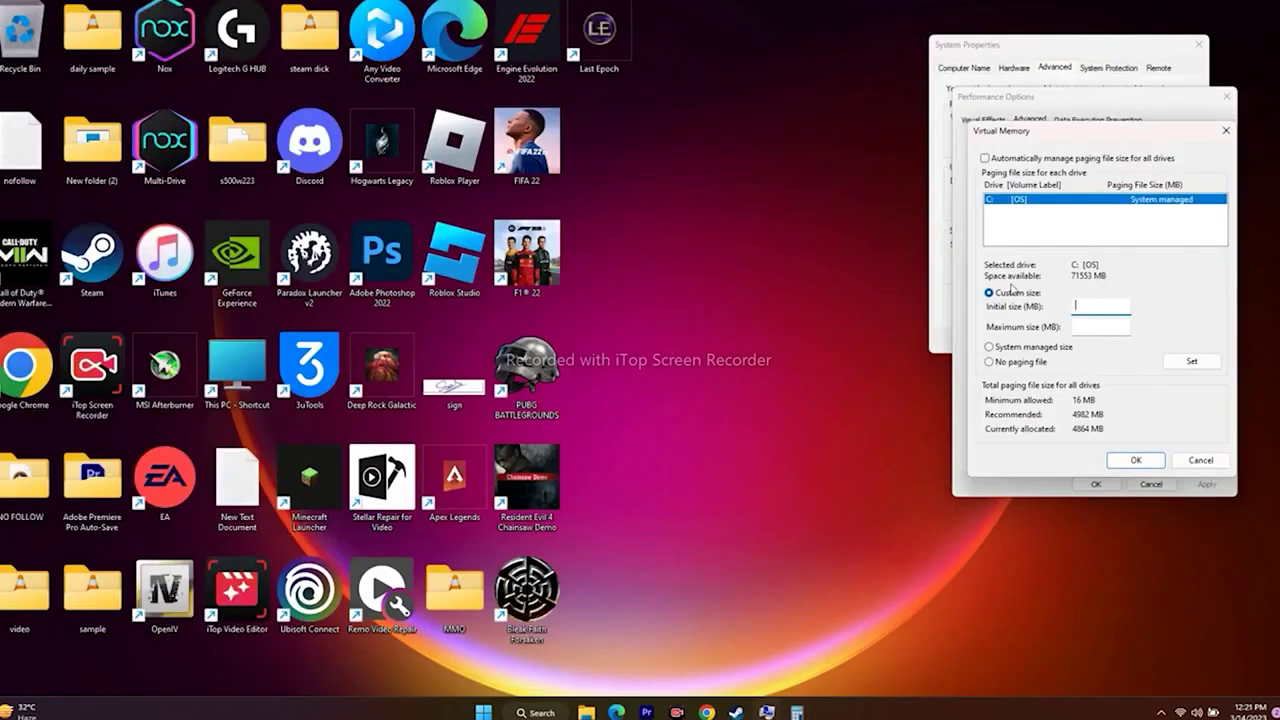
# - Paste the copied value 49,152 as the paging file's initial size in MB
pyautogui.rightClick(1100, 305)
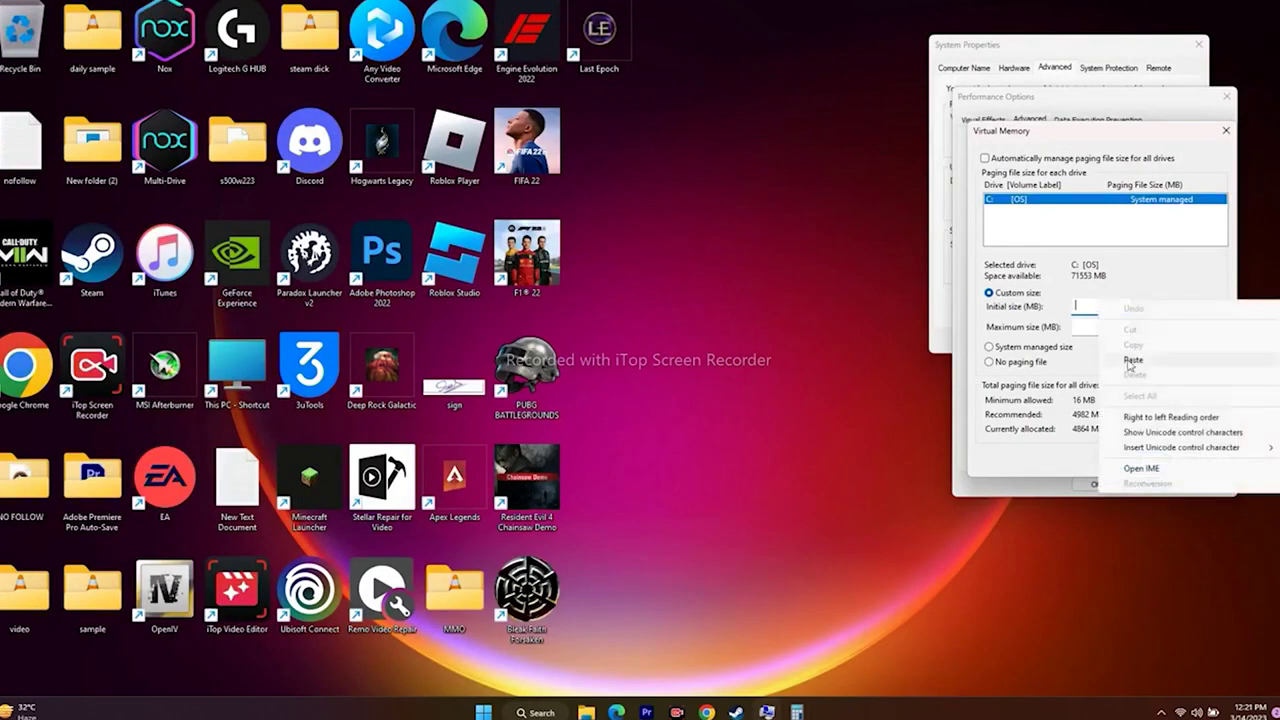
pyautogui.click(1125, 360)
pyautogui.press('Tab')
# - Return to Calculator, clear the previous result and compute 32 × 1024 again
pyautogui.click(797, 712)
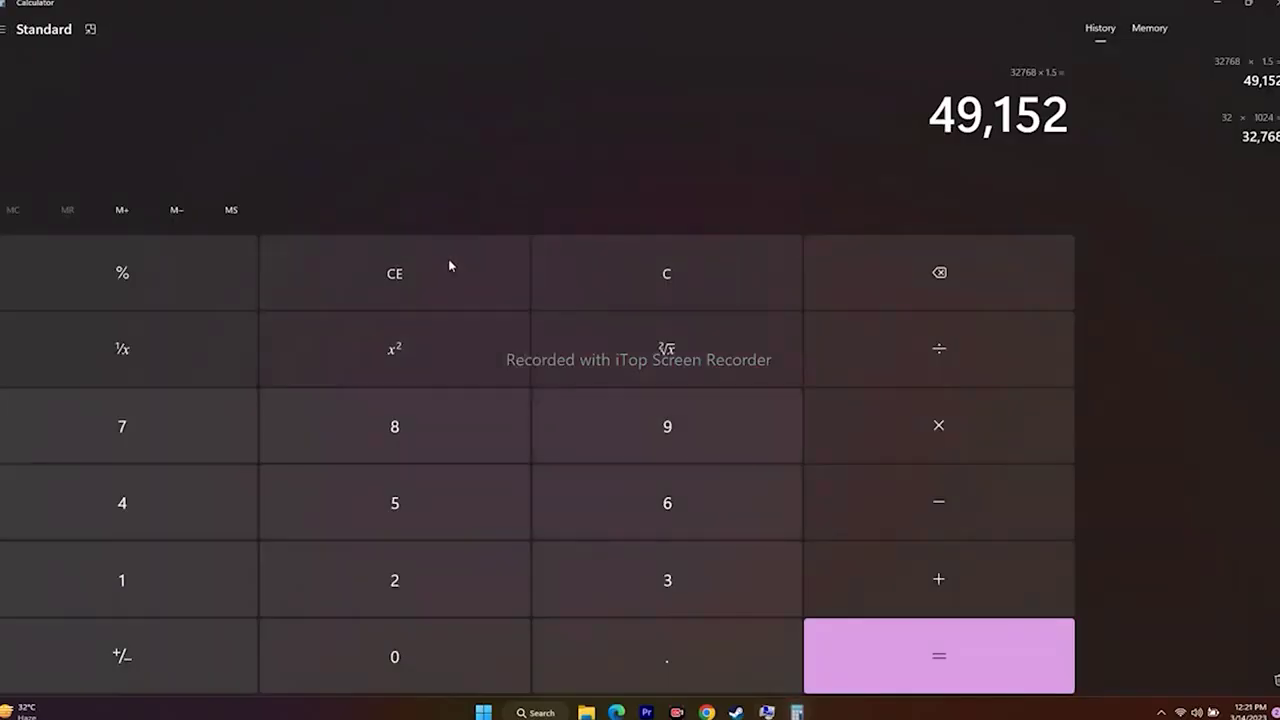
pyautogui.click(449, 263)
pyautogui.click(640, 585)
pyautogui.click(468, 582)
pyautogui.click(883, 426)
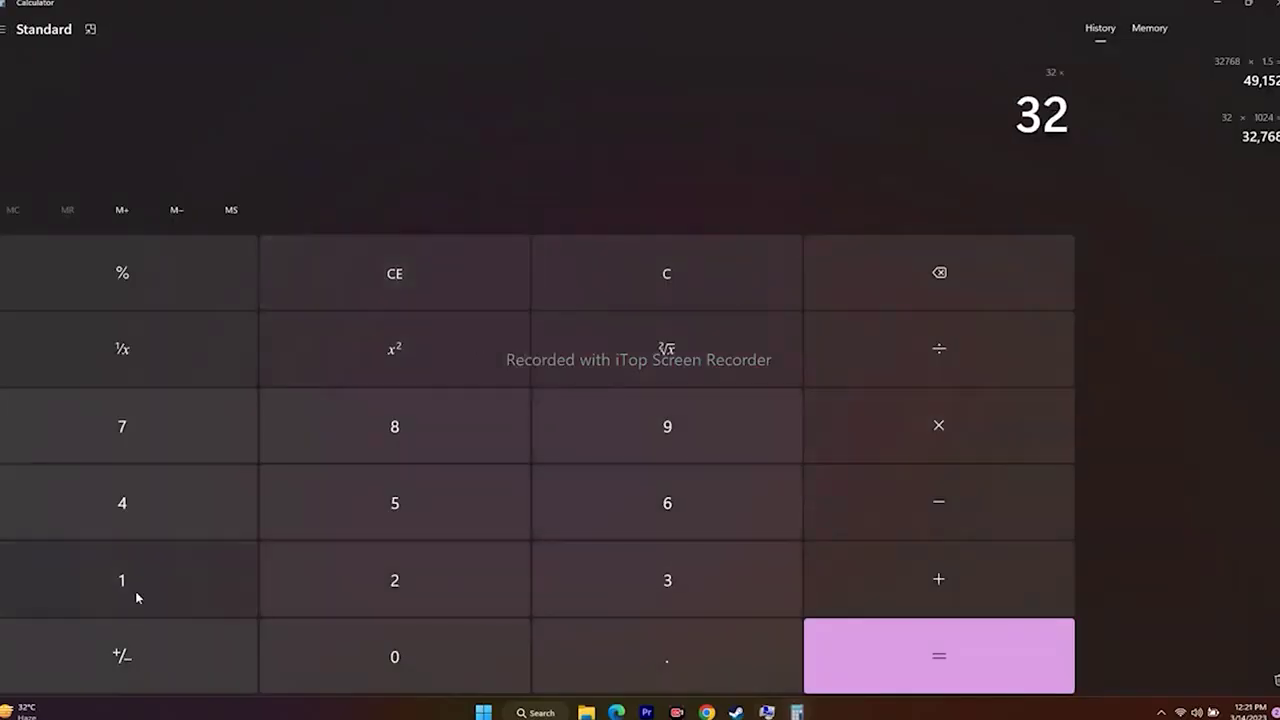
pyautogui.click(134, 580)
pyautogui.click(394, 656)
pyautogui.click(394, 585)
pyautogui.click(211, 520)
pyautogui.click(897, 654)
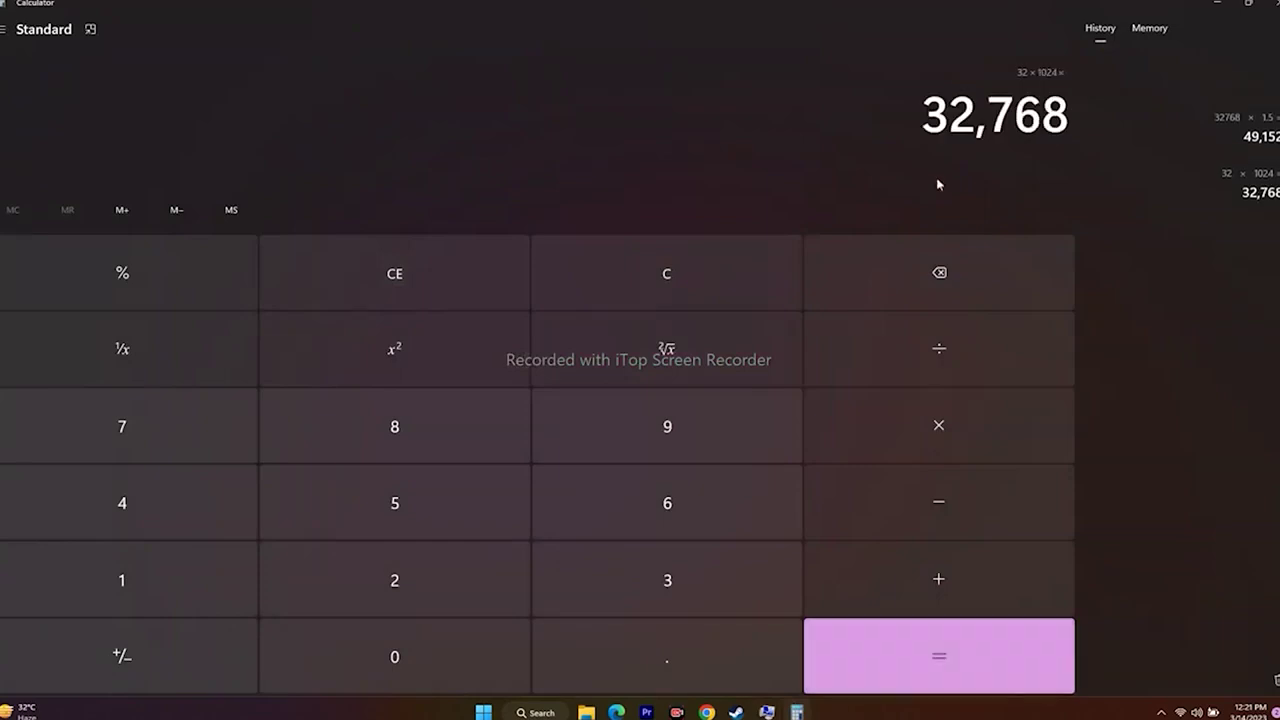
# - Multiply the converted RAM size by 3 and copy the result
pyautogui.click(941, 424)
pyautogui.click(726, 587)
pyautogui.click(920, 651)
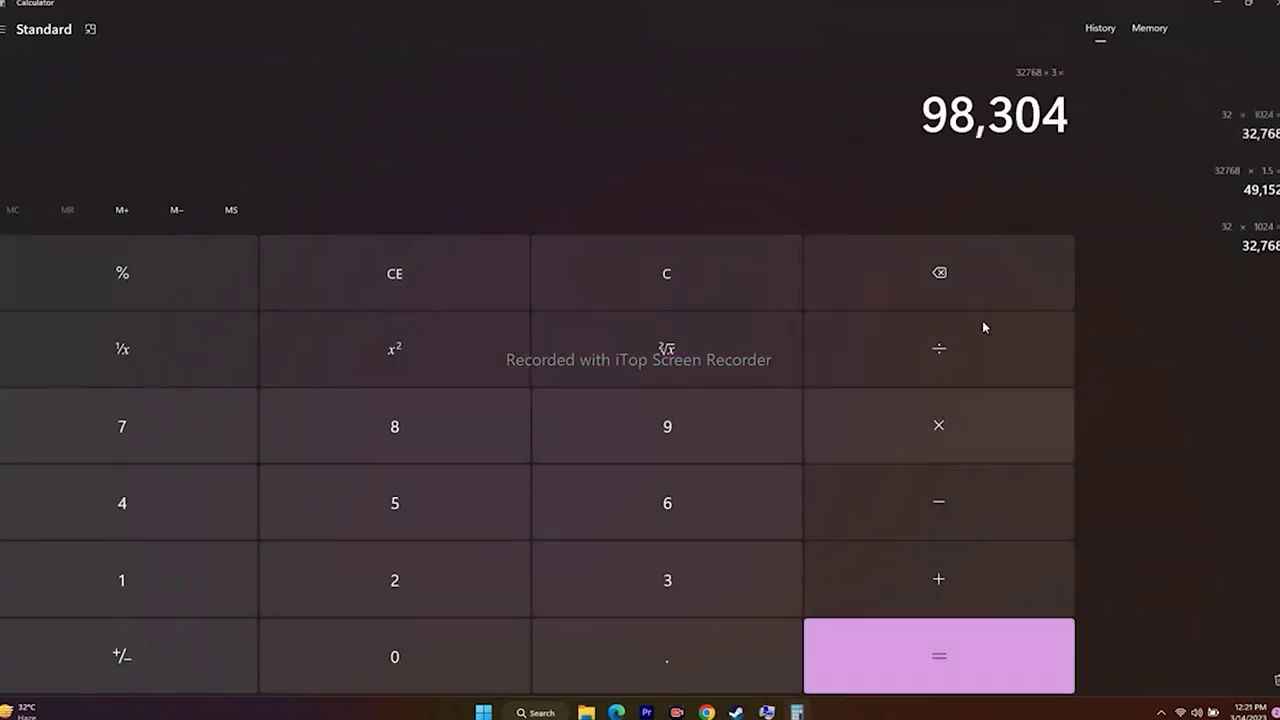
pyautogui.doubleClick(1100, 128)
pyautogui.press('super+c')
pyautogui.rightClick(1058, 118)
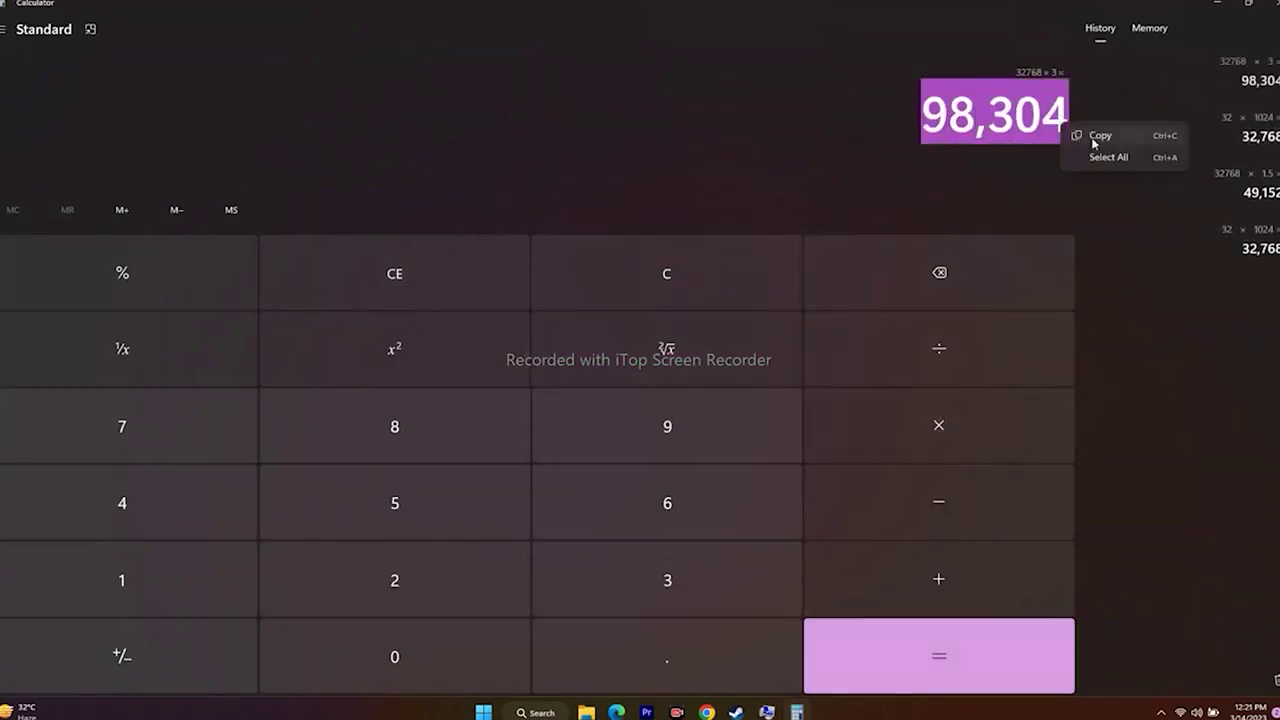
pyautogui.click(1090, 131)
# - Minimize Calculator, paste 98,304 as the paging file's maximum size in MB and confirm the Virtual Memory dialog
pyautogui.click(1217, 5)
pyautogui.click(1081, 326)
pyautogui.rightClick(1081, 326)
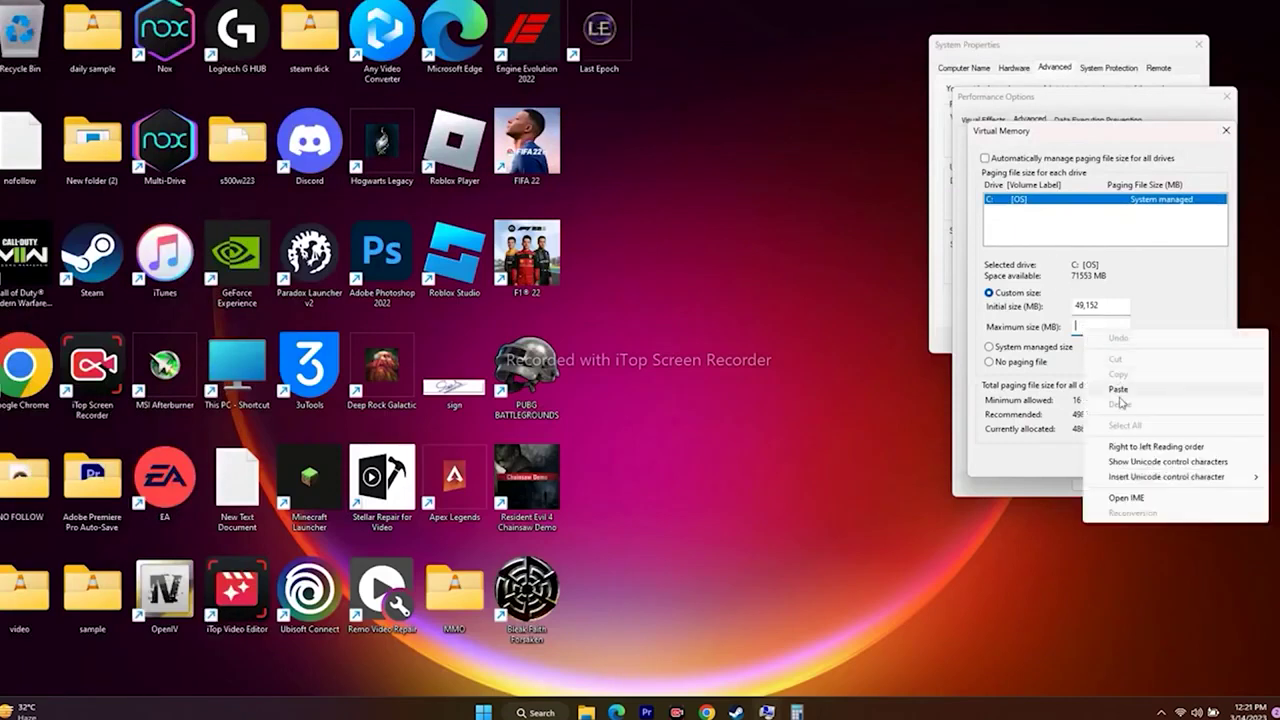
pyautogui.click(1118, 388)
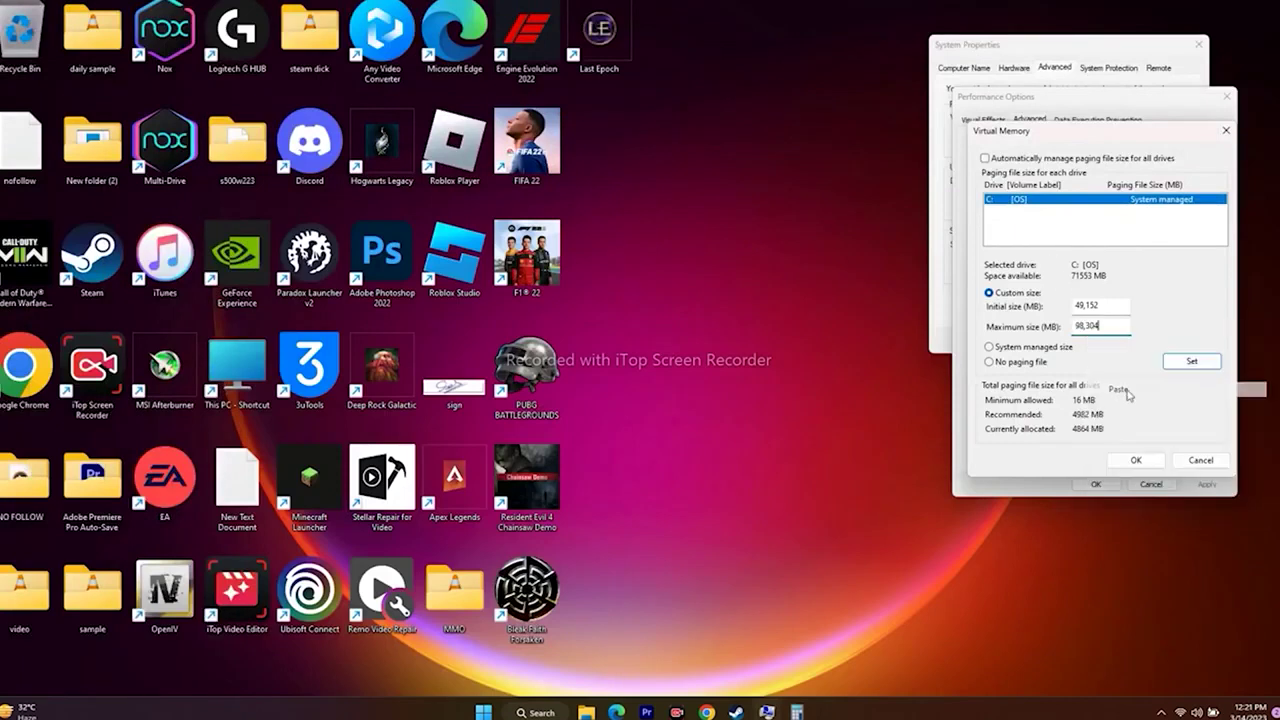
pyautogui.click(1150, 461)
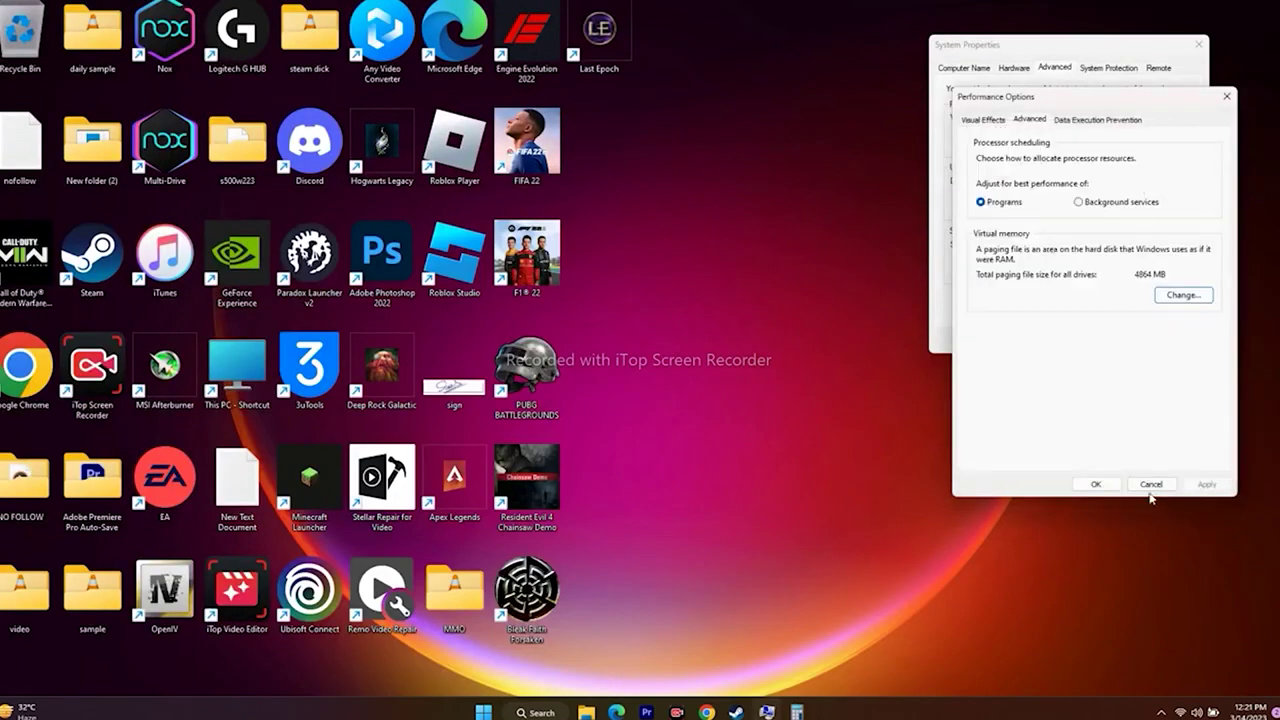
# - Close the Performance Options and System Properties dialogs and switch to Steam
pyautogui.click(1150, 484)
pyautogui.click(1199, 45)
pyautogui.click(753, 712)
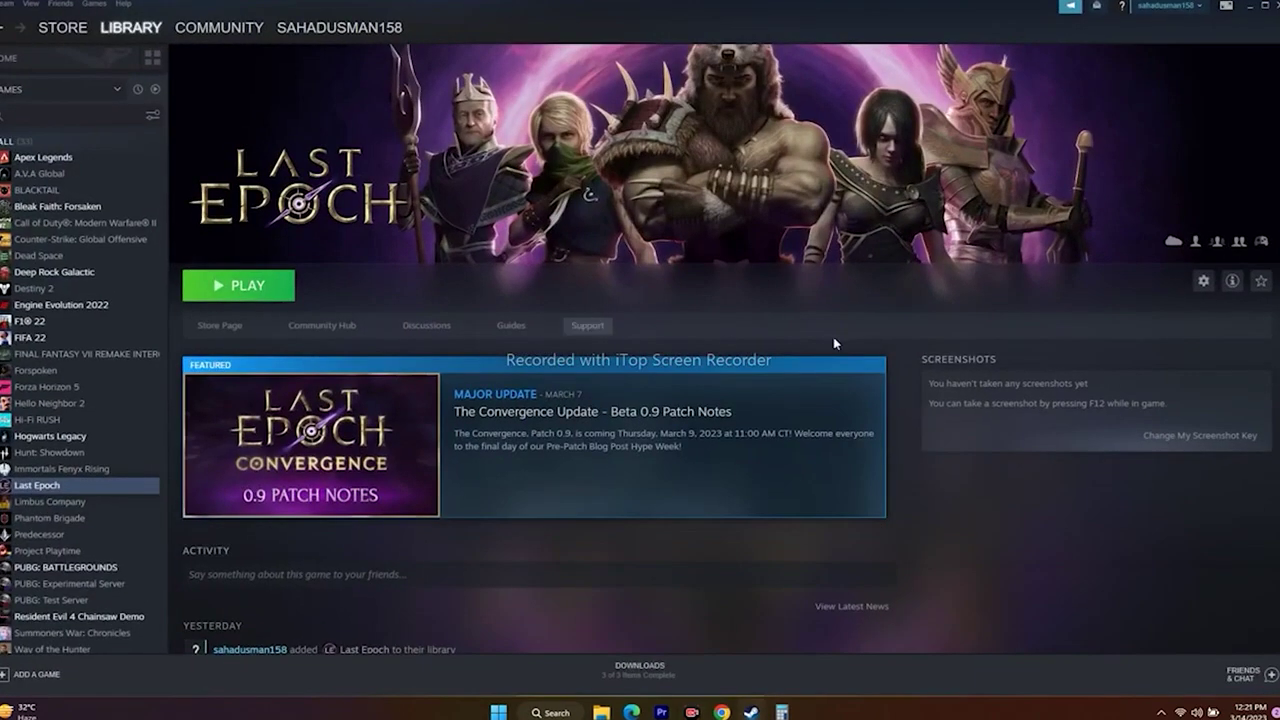
# - Minimize Steam, check the Windows Update page in Settings for available updates and close Settings
pyautogui.click(1249, 6)
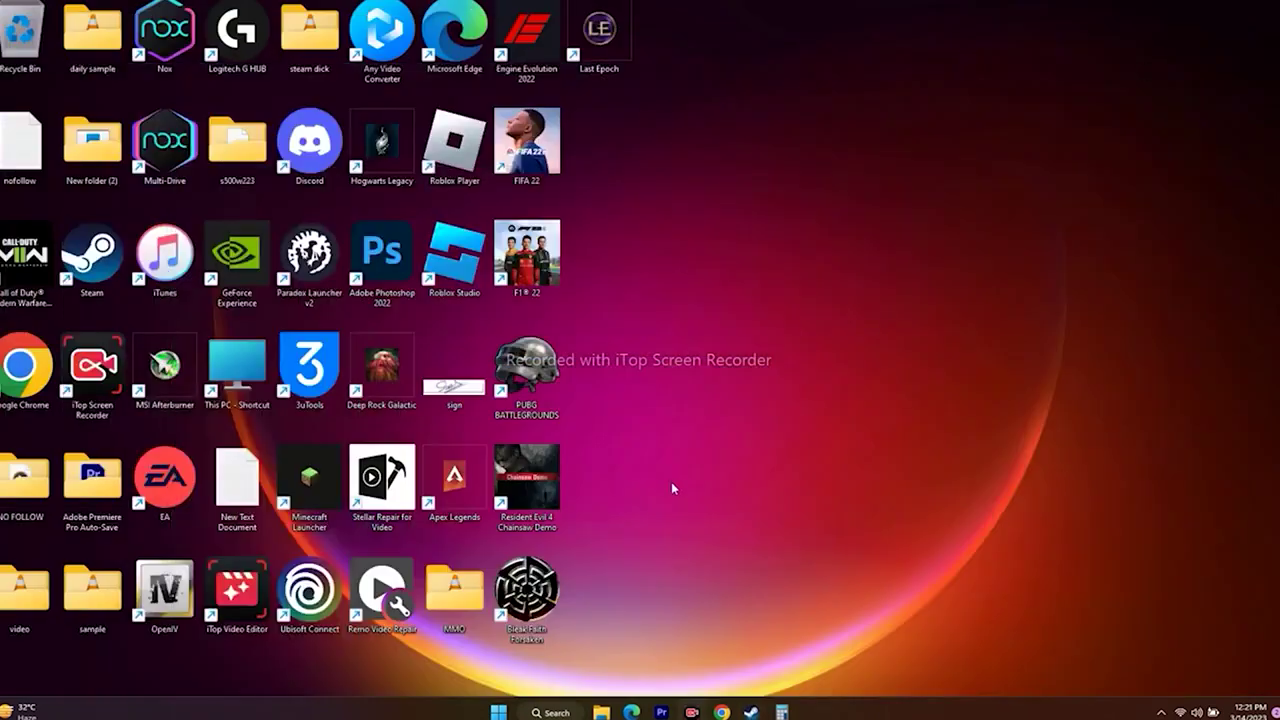
pyautogui.click(556, 712)
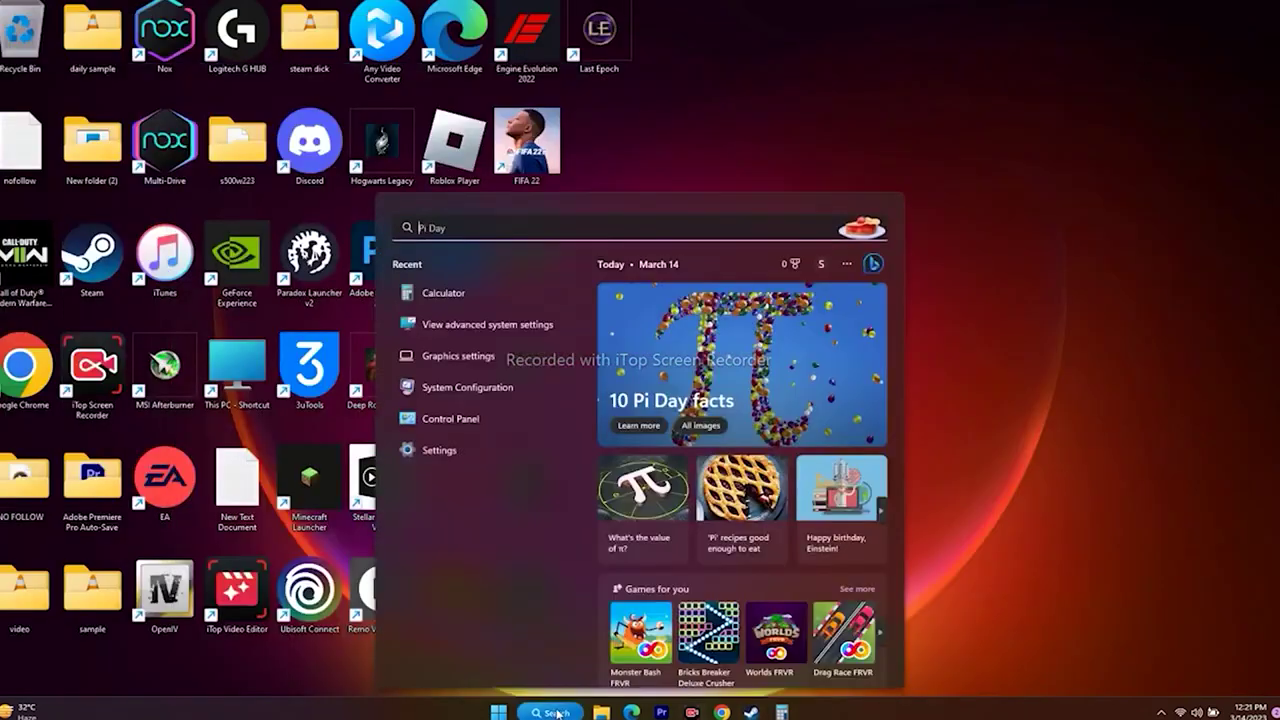
pyautogui.click(451, 454)
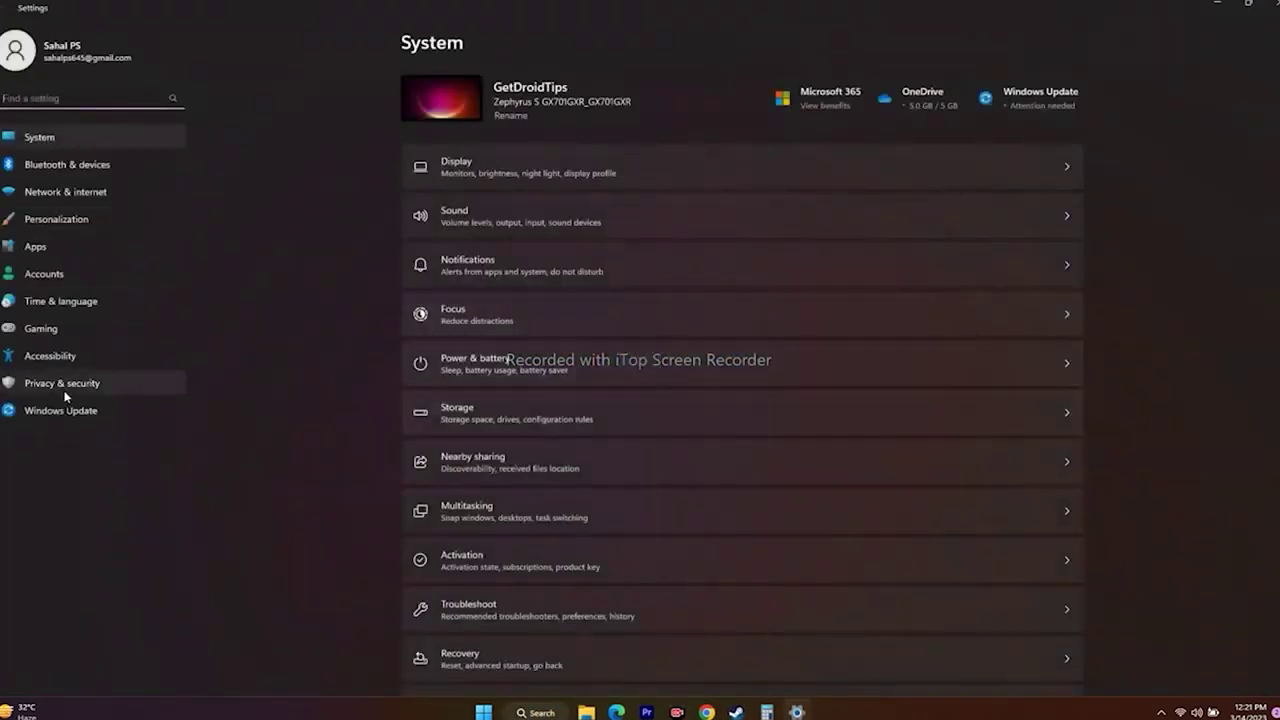
pyautogui.click(60, 410)
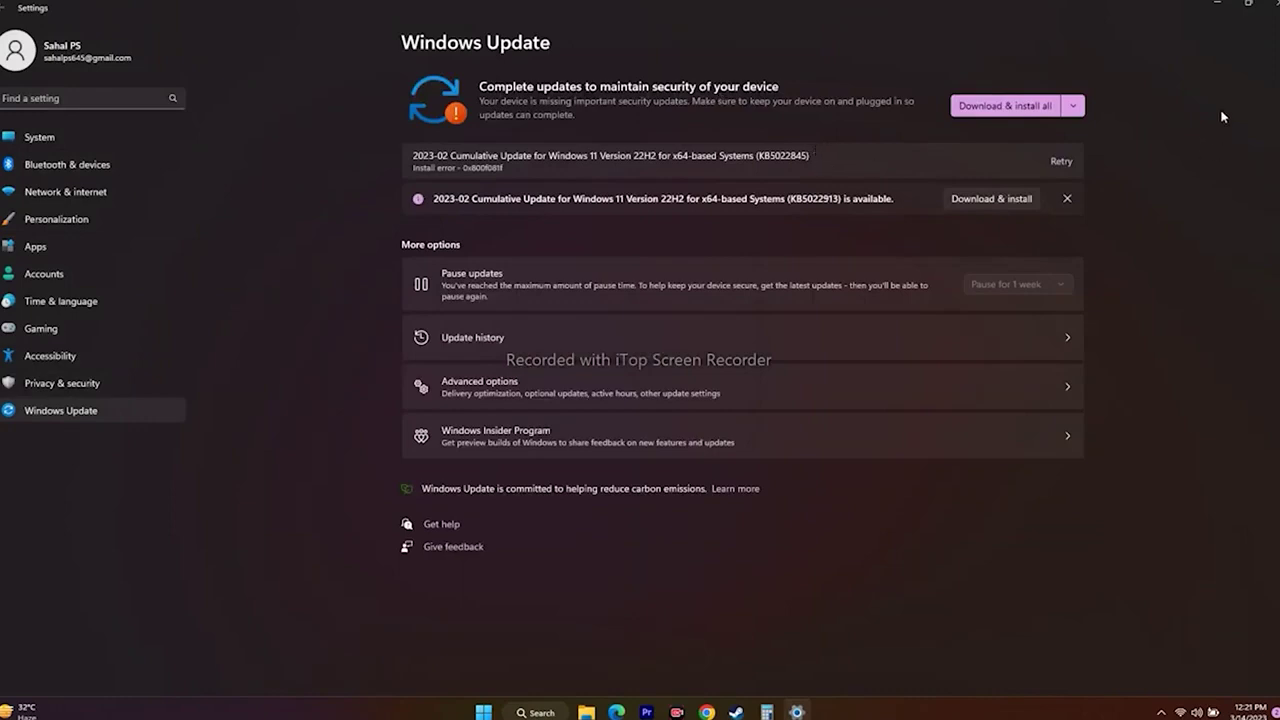
pyautogui.click(1273, 4)
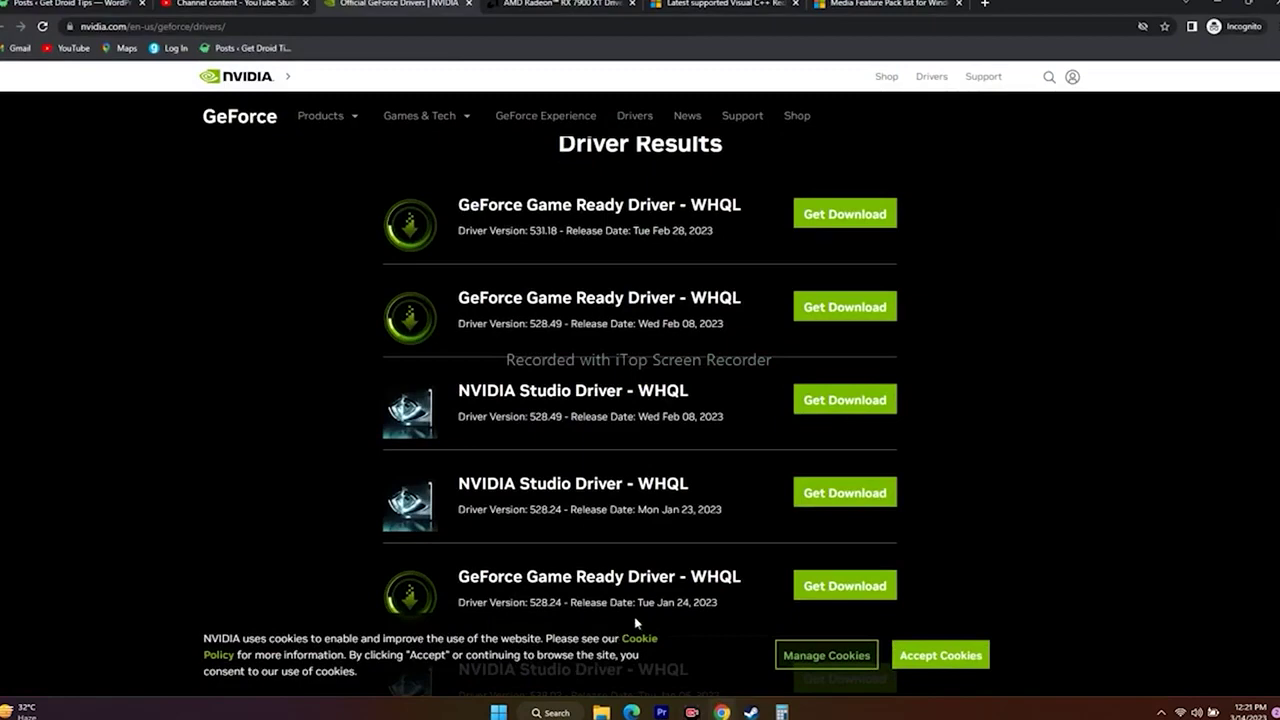
# - Minimize the browser, switch to Steam and look up the Uninstall option among Last Epoch's management options
pyautogui.click(1214, 4)
pyautogui.click(1213, 4)
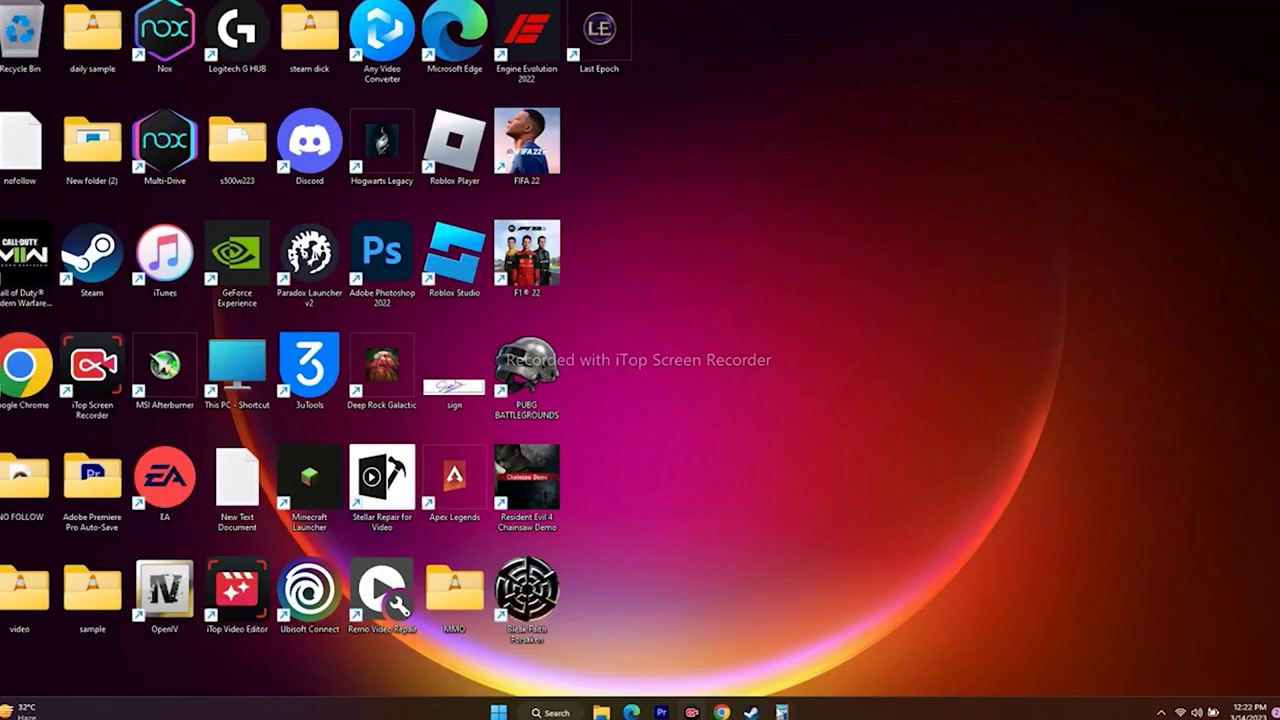
pyautogui.click(751, 712)
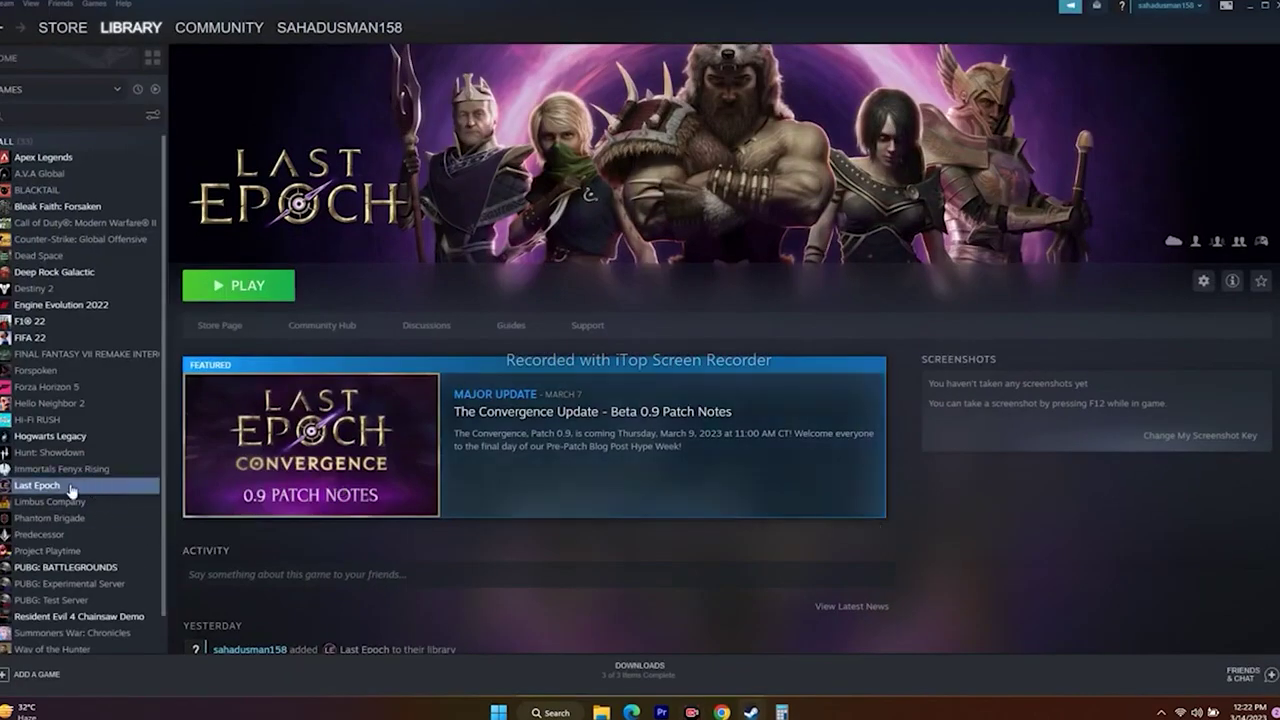
pyautogui.rightClick(71, 490)
pyautogui.moveTo(94, 551)
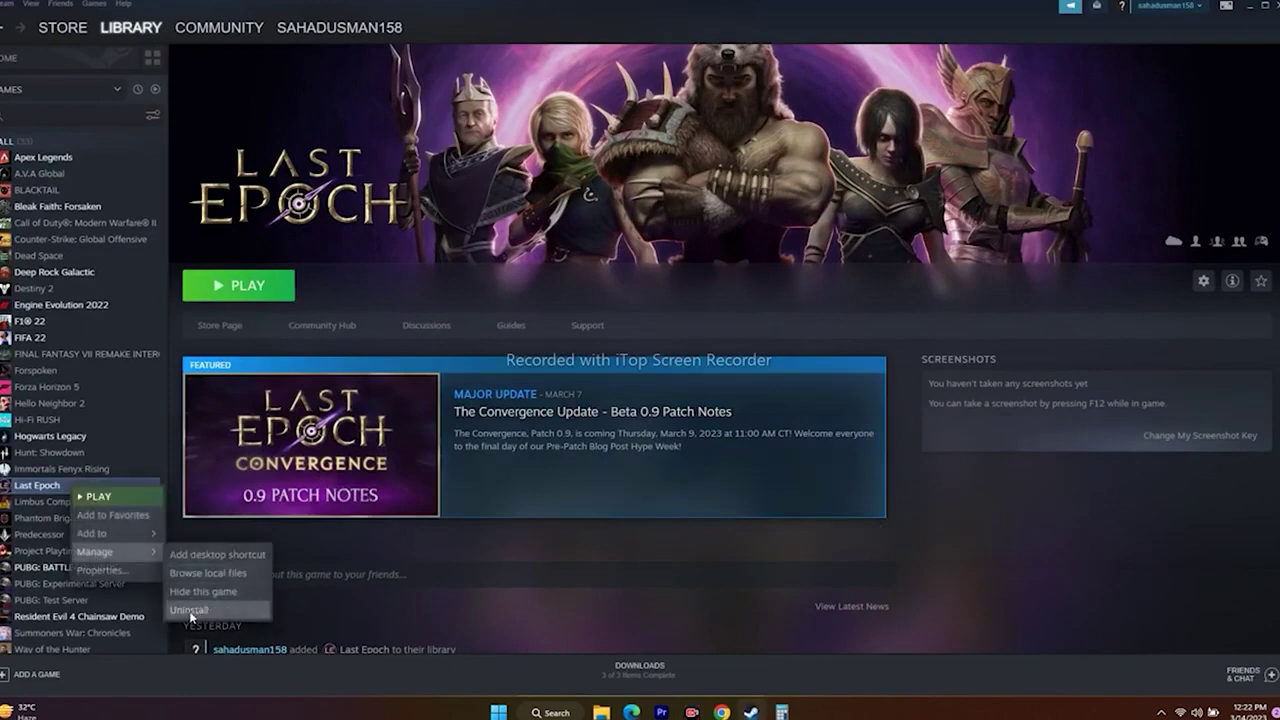
pyautogui.click(142, 486)
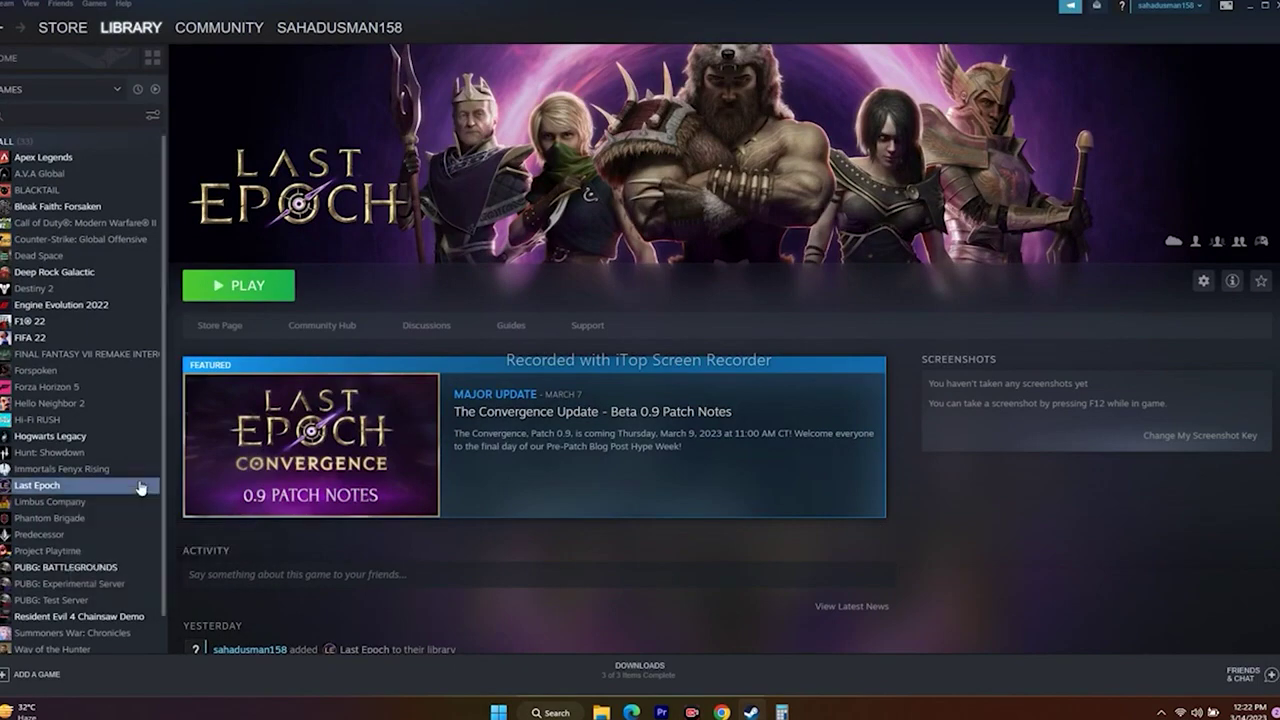
# - Minimize Steam, check the drives under This PC in File Explorer and return to Steam
pyautogui.click(1250, 10)
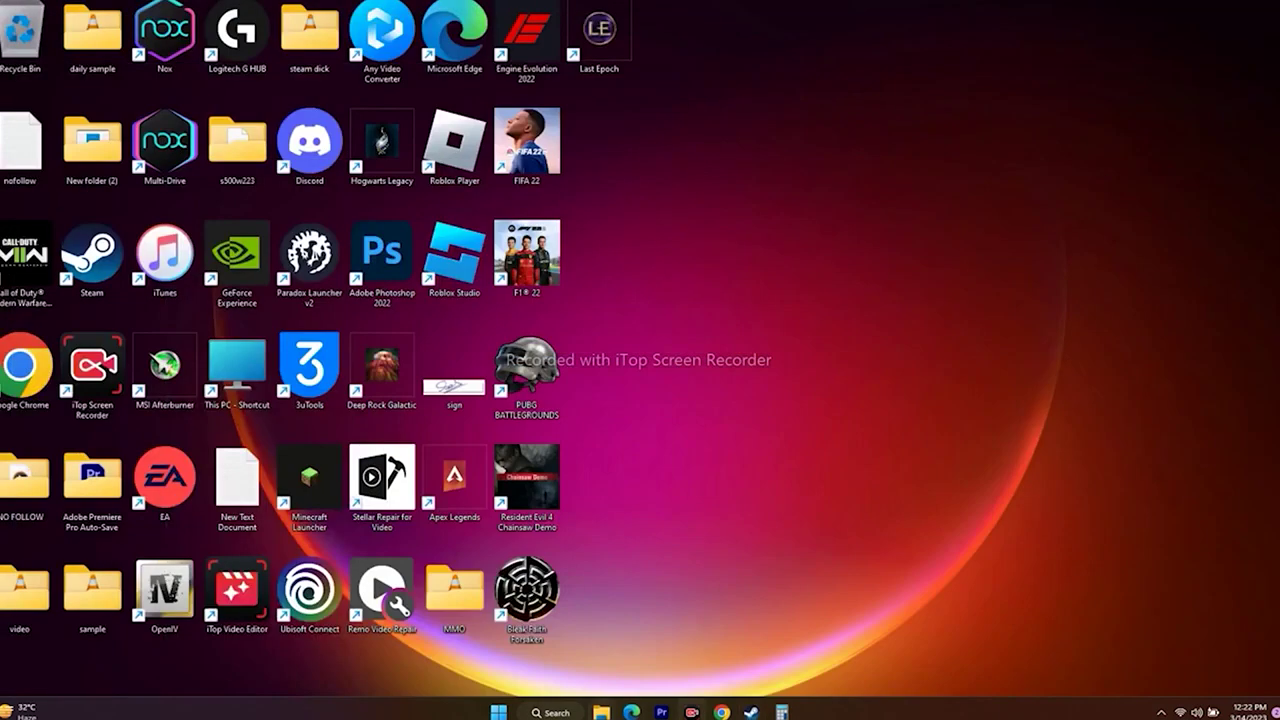
pyautogui.click(601, 712)
pyautogui.click(50, 430)
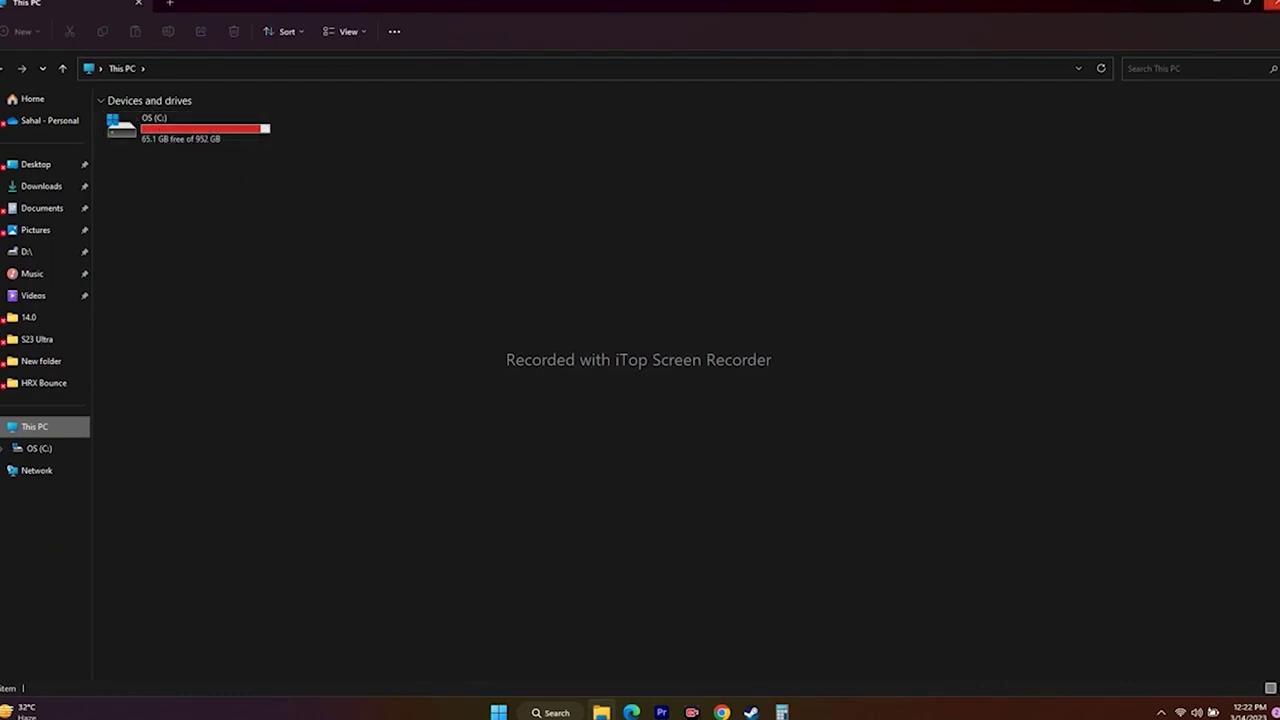
pyautogui.click(1275, 3)
pyautogui.click(752, 711)
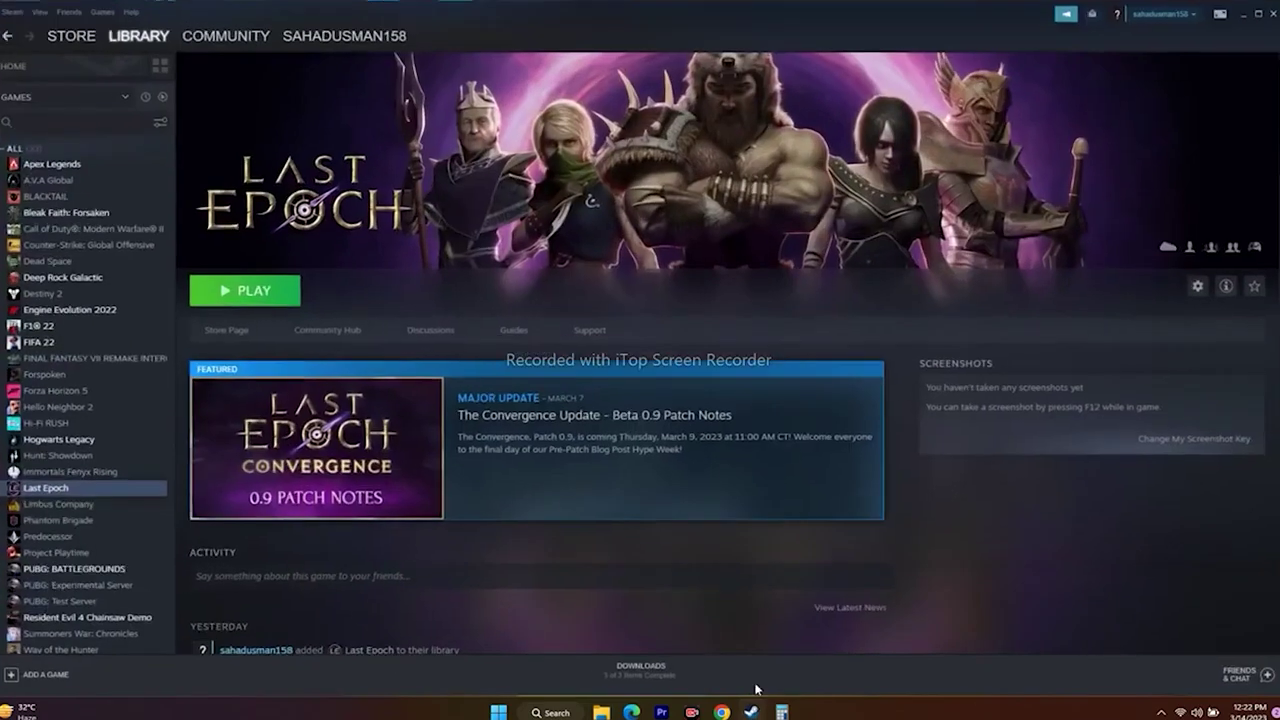